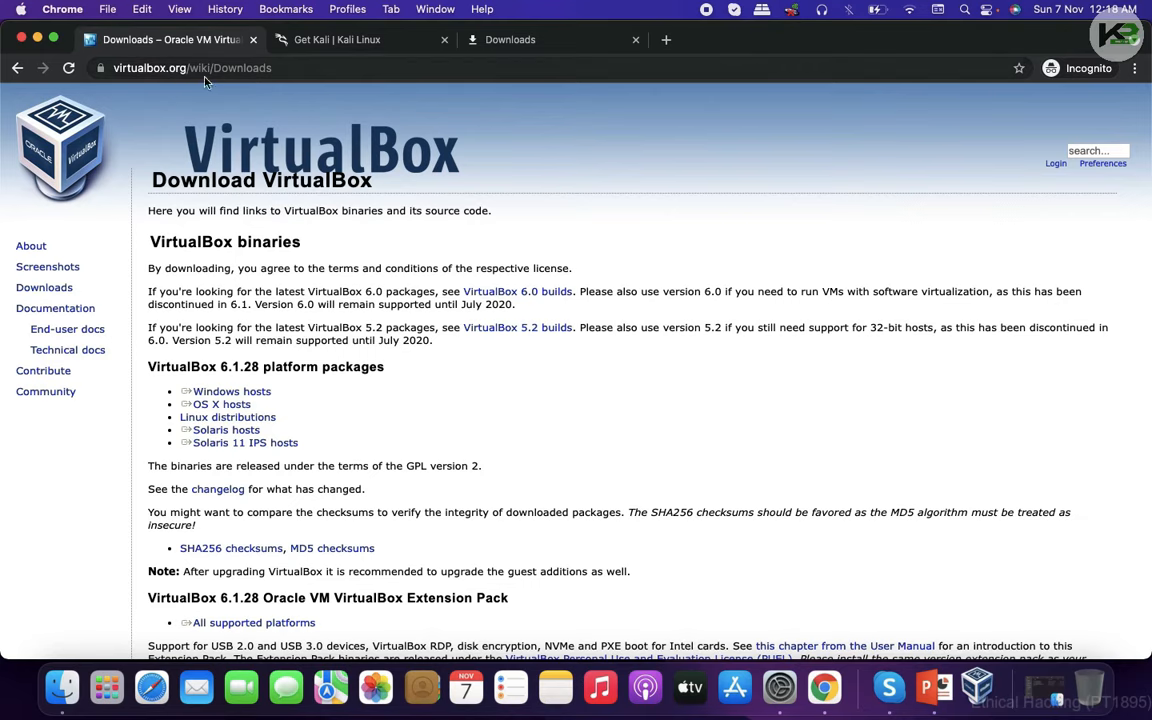
- Download the VirtualBox 6.1.28 platform package for OS X hosts
{"action": "right_click", "coordinate": [200, 371]}
{"action": "left_click", "coordinate": [218, 368]}
{"action": "scroll", "coordinate": [236, 353], "scroll_direction": "down", "scroll_amount": 2}
{"action": "right_click", "coordinate": [236, 352]}
{"action": "right_click", "coordinate": [236, 317]}
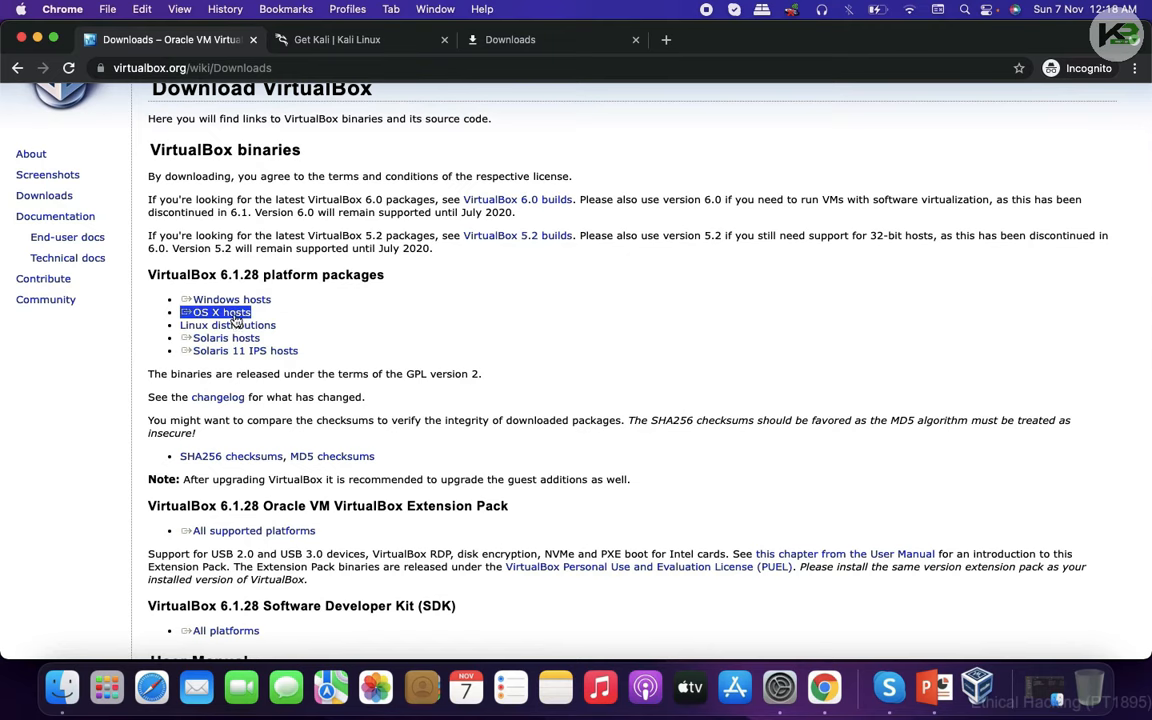
{"action": "left_click", "coordinate": [236, 318]}
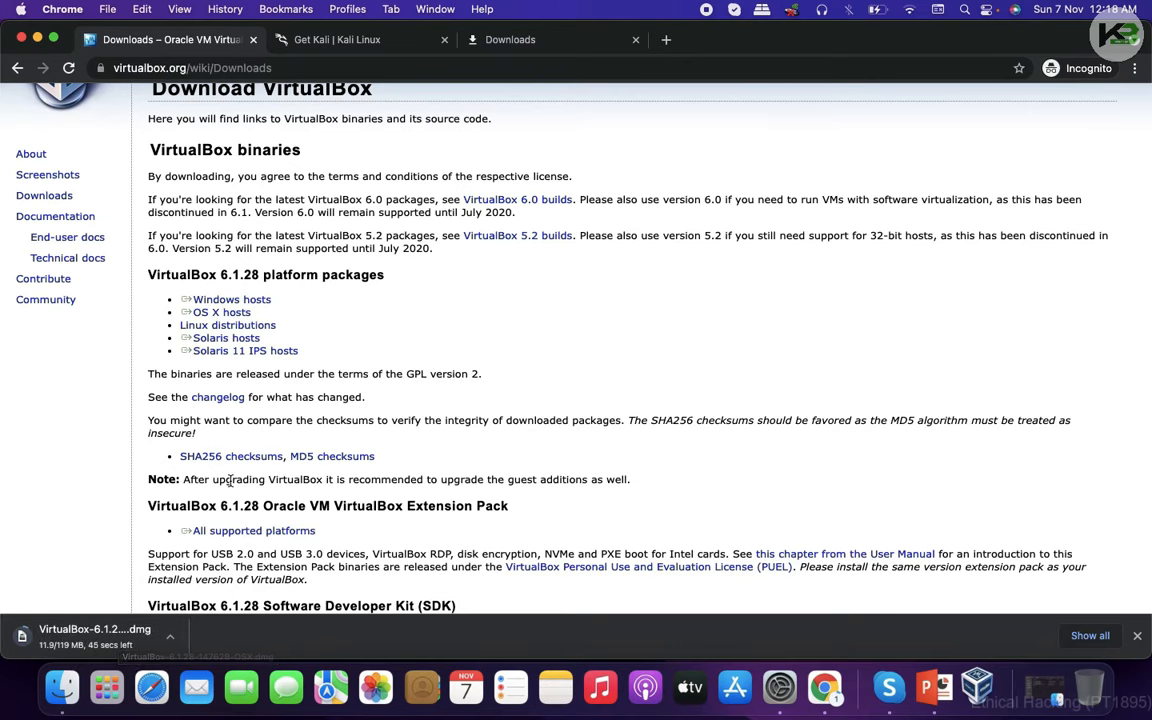
- Load the main kali.org/get-kali page in place of its virtual machines section
{"action": "scroll", "coordinate": [260, 300], "scroll_direction": "up", "scroll_amount": 3}
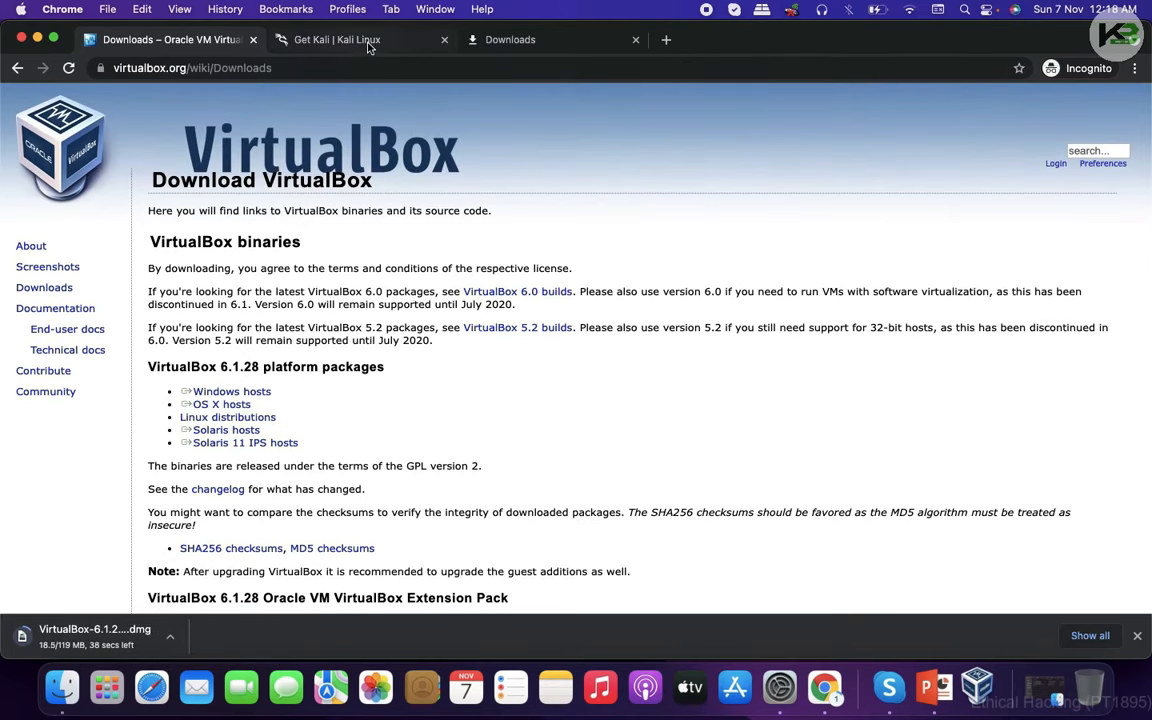
{"action": "left_click", "coordinate": [333, 40]}
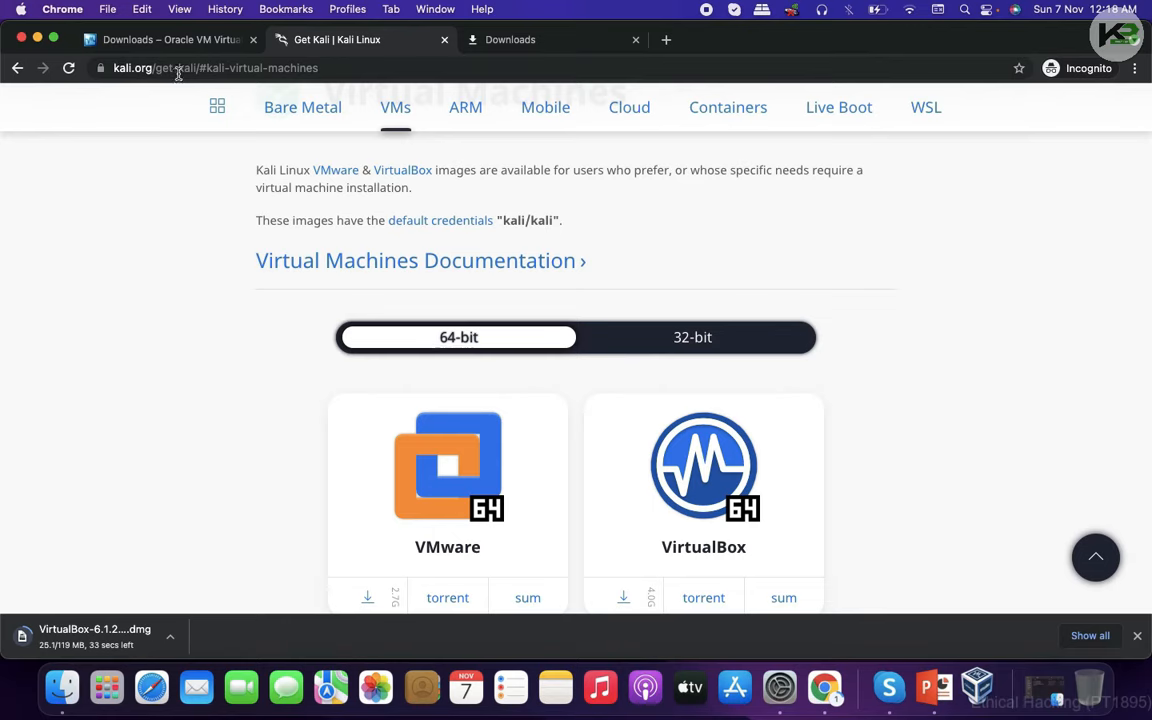
{"action": "left_click_drag", "start_coordinate": [196, 68], "coordinate": [449, 72]}
{"action": "key", "text": "BackSpace"}
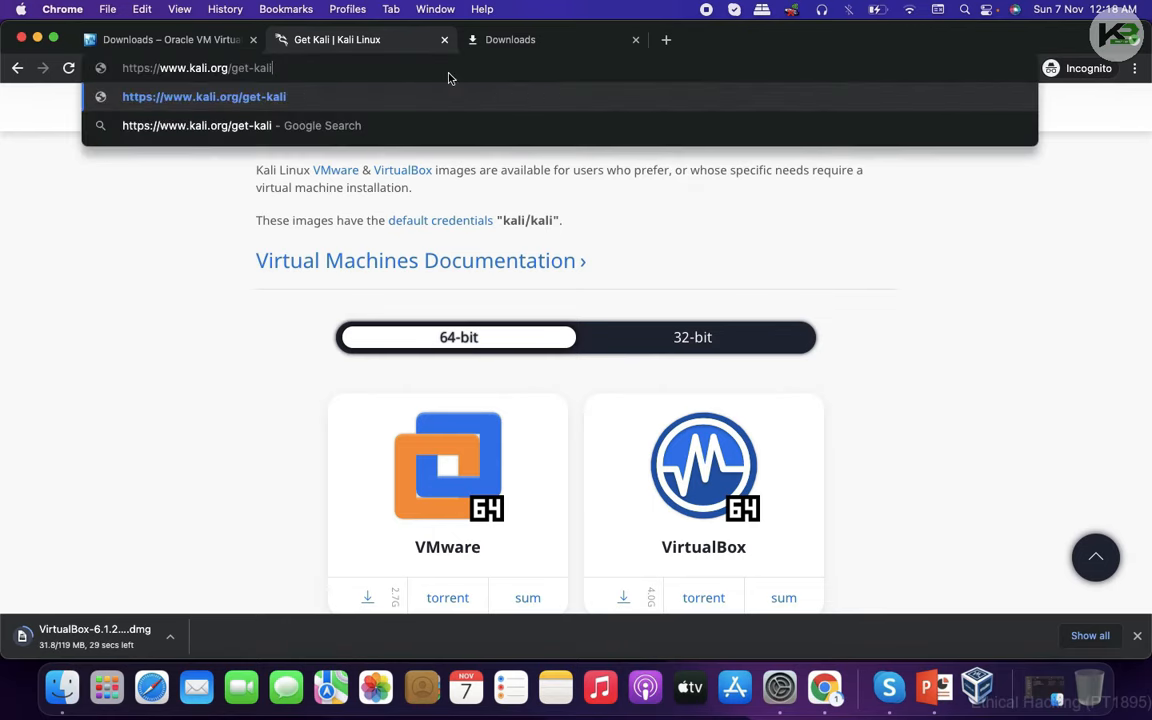
{"action": "key", "text": "Return"}
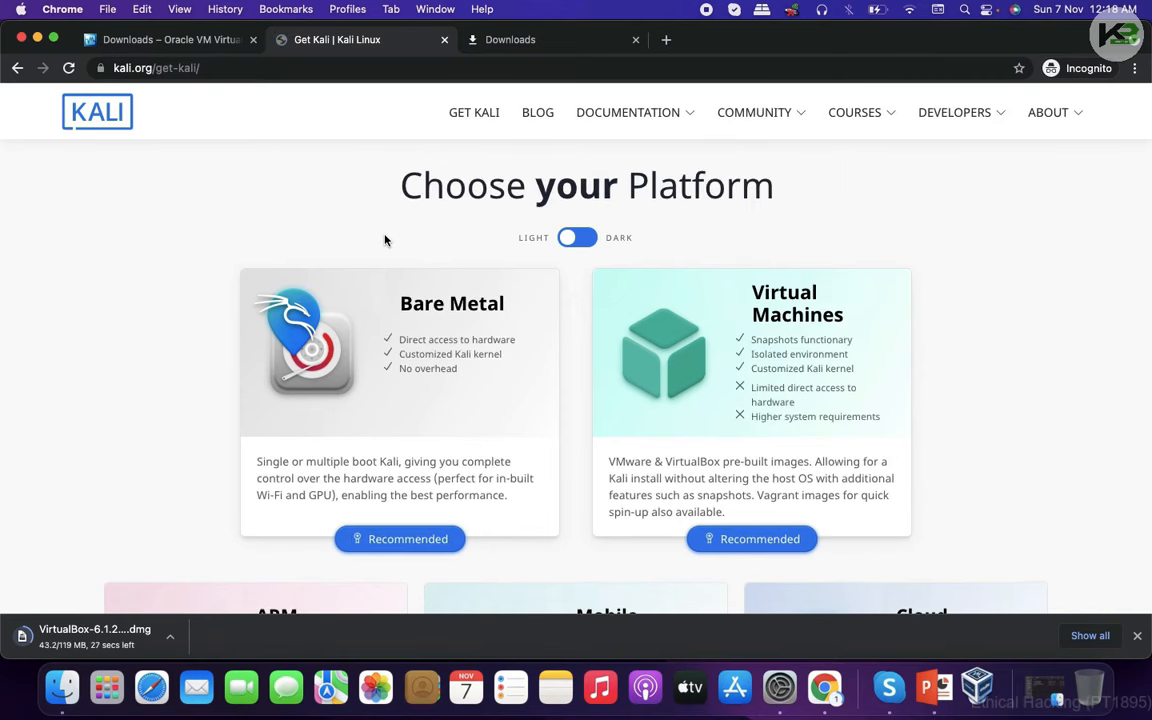
- Review the Kali Linux platform choices and open the Virtual Machines section
{"action": "scroll", "coordinate": [581, 383], "scroll_direction": "down", "scroll_amount": 5}
{"action": "scroll", "coordinate": [581, 383], "scroll_direction": "up", "scroll_amount": 5}
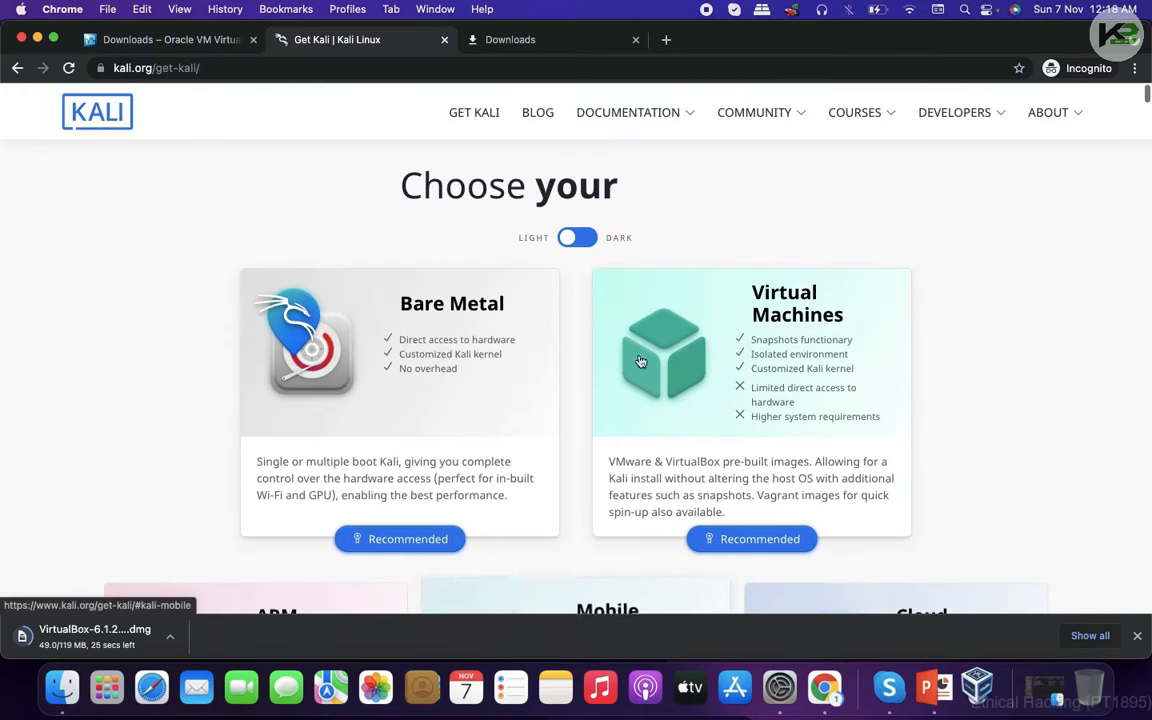
{"action": "scroll", "coordinate": [768, 442], "scroll_direction": "down", "scroll_amount": 7}
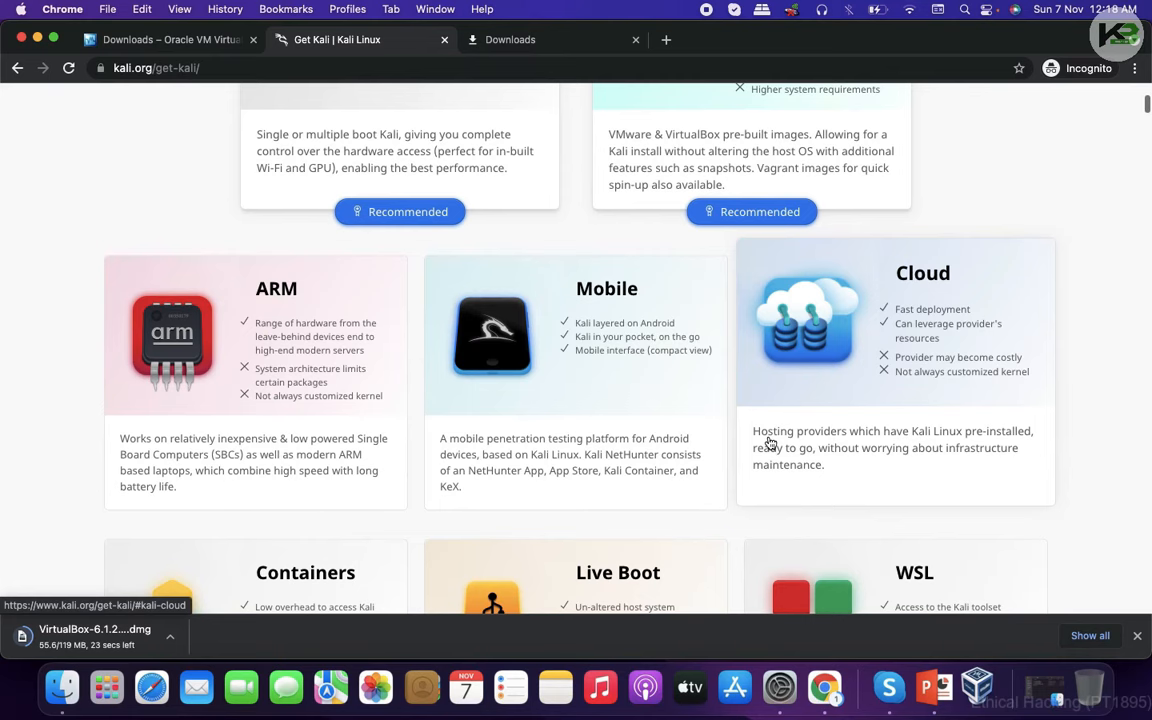
{"action": "scroll", "coordinate": [605, 386], "scroll_direction": "down", "scroll_amount": 5}
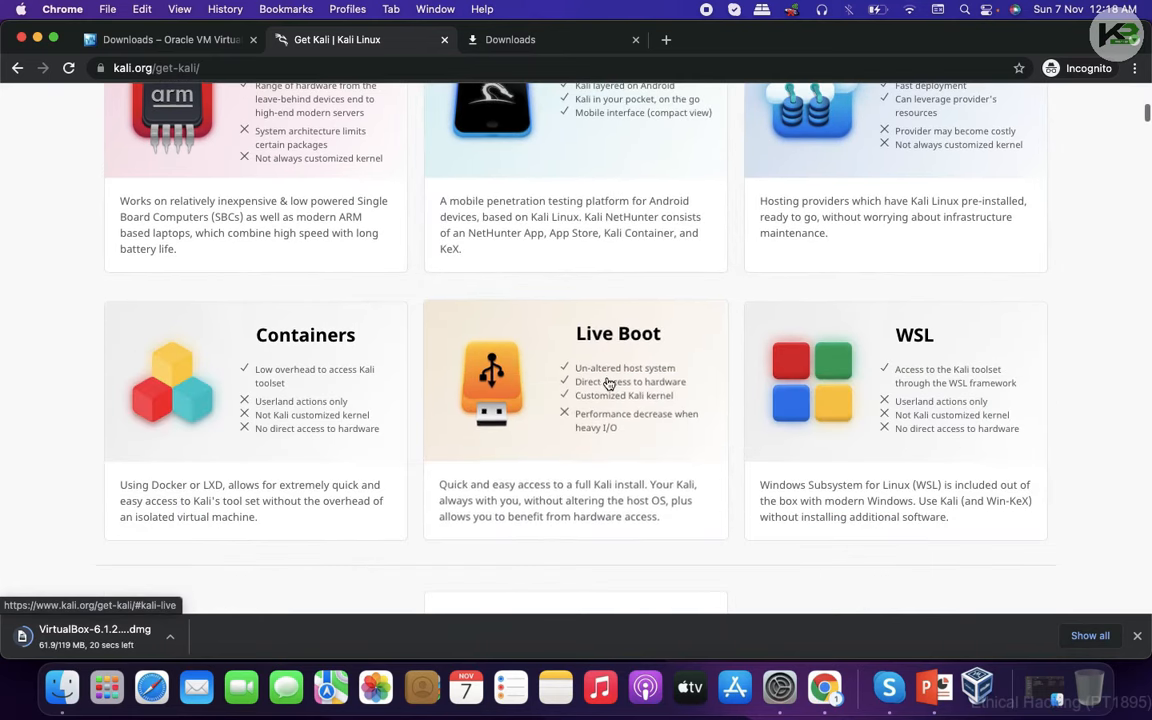
{"action": "scroll", "coordinate": [607, 383], "scroll_direction": "up", "scroll_amount": 12}
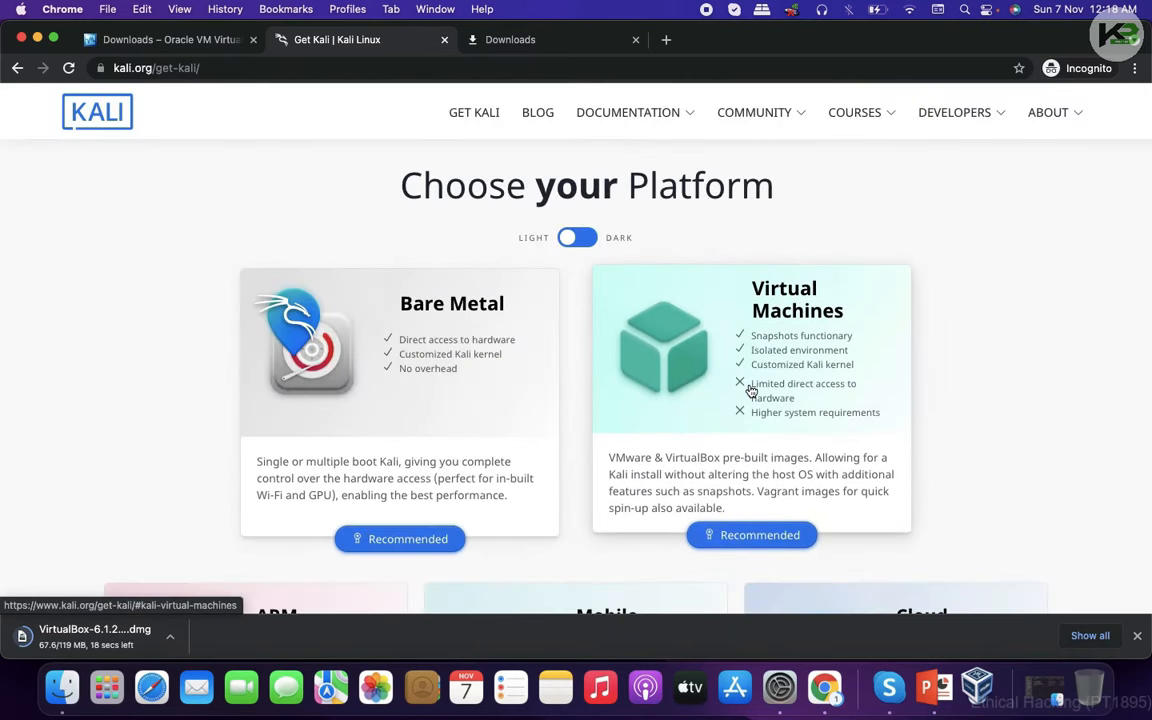
{"action": "left_click", "coordinate": [815, 363]}
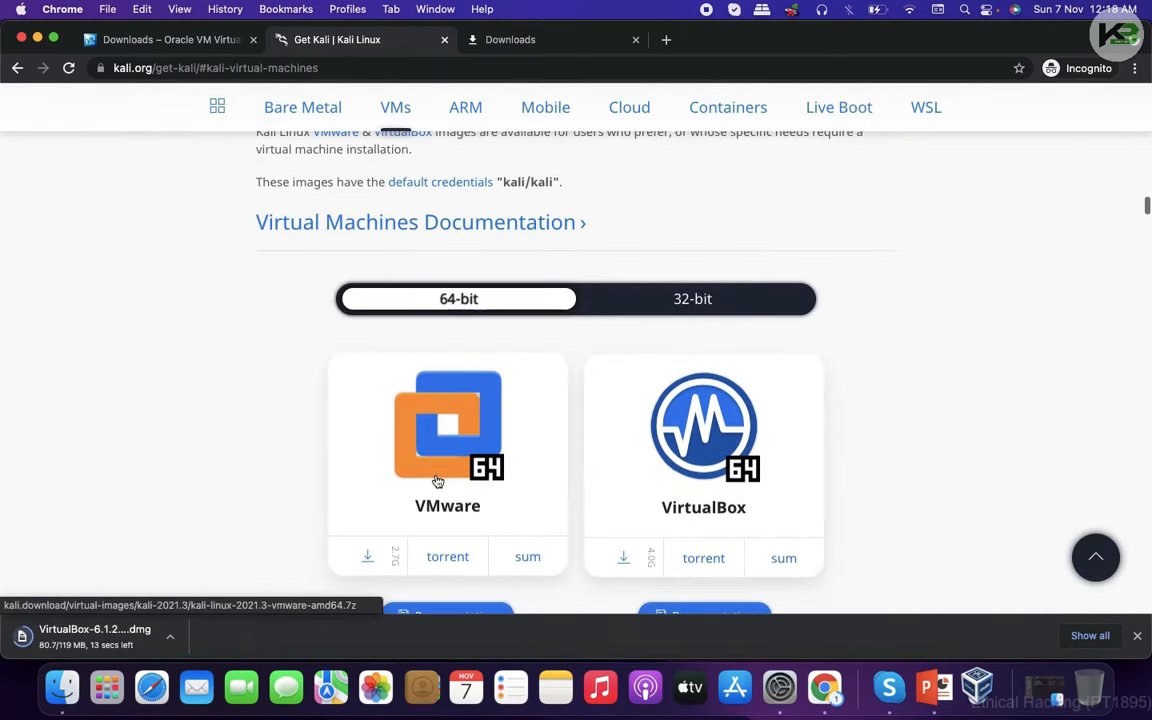
- Download the 64-bit Kali Linux image for VirtualBox
{"action": "scroll", "coordinate": [440, 482], "scroll_direction": "down", "scroll_amount": 1}
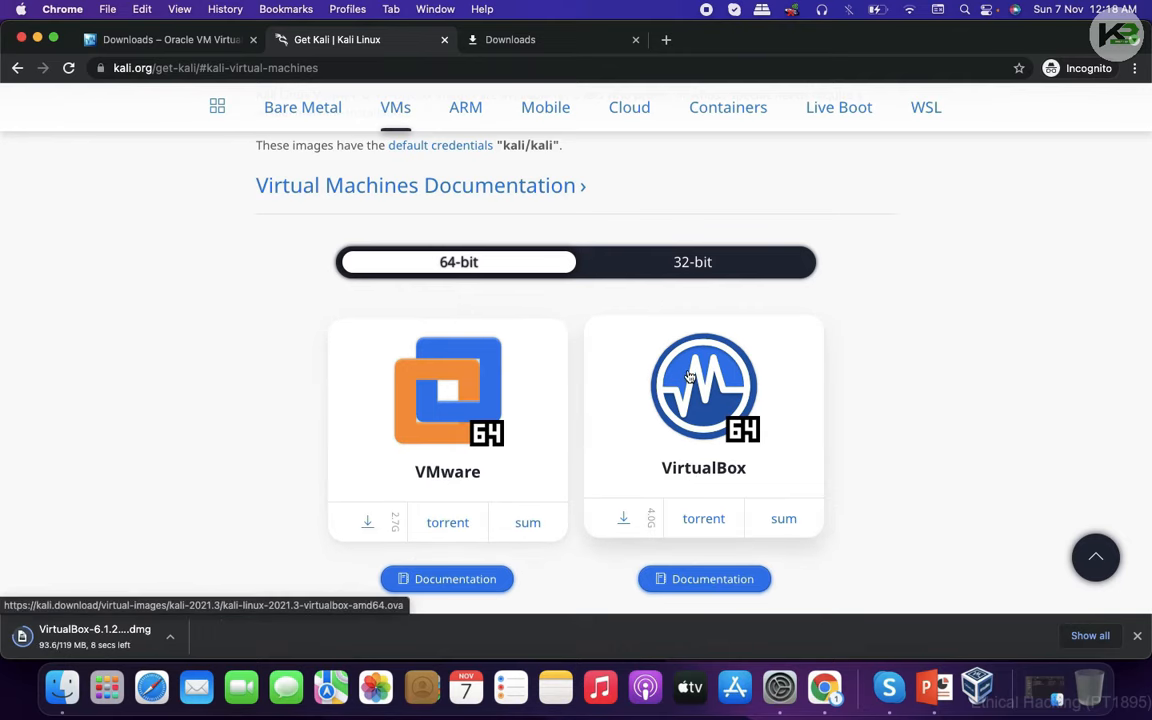
{"action": "scroll", "coordinate": [688, 440], "scroll_direction": "down", "scroll_amount": 2}
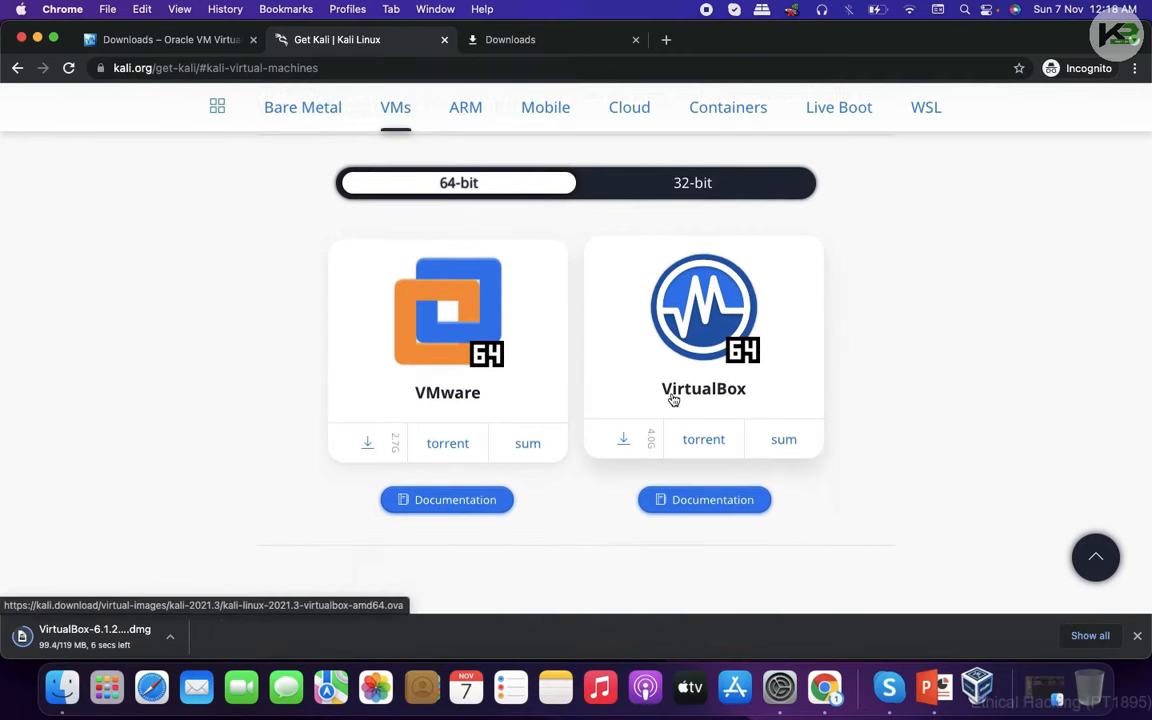
{"action": "left_click", "coordinate": [551, 194]}
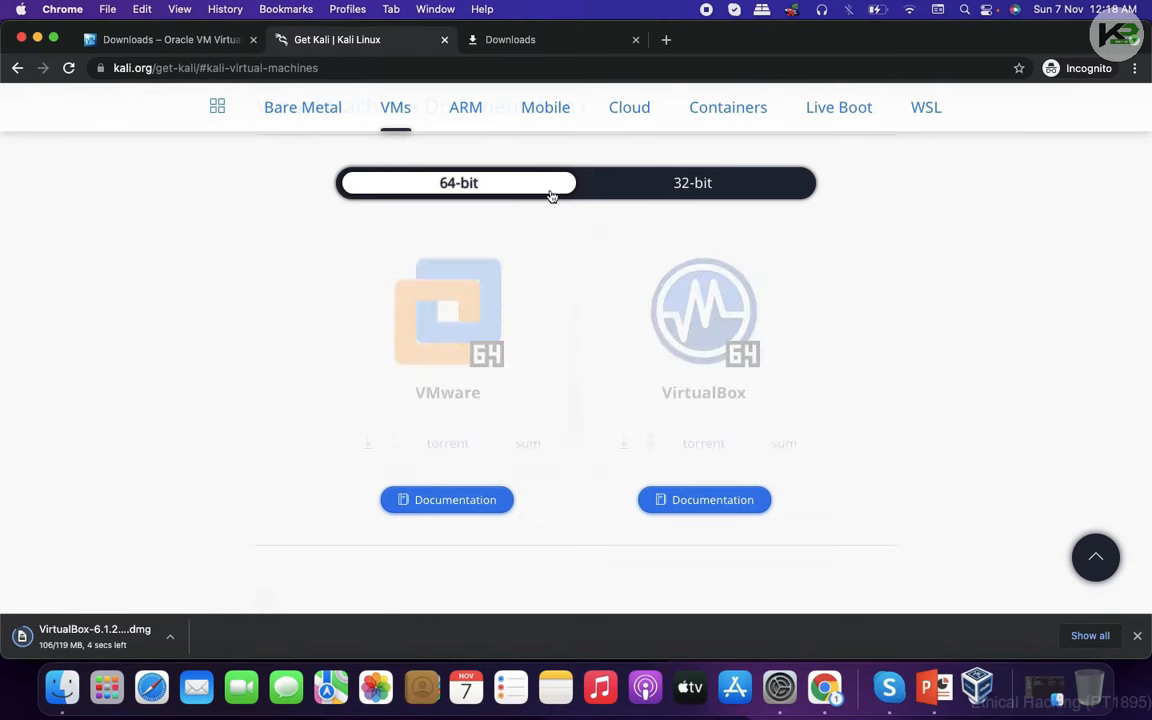
{"action": "left_click", "coordinate": [621, 442]}
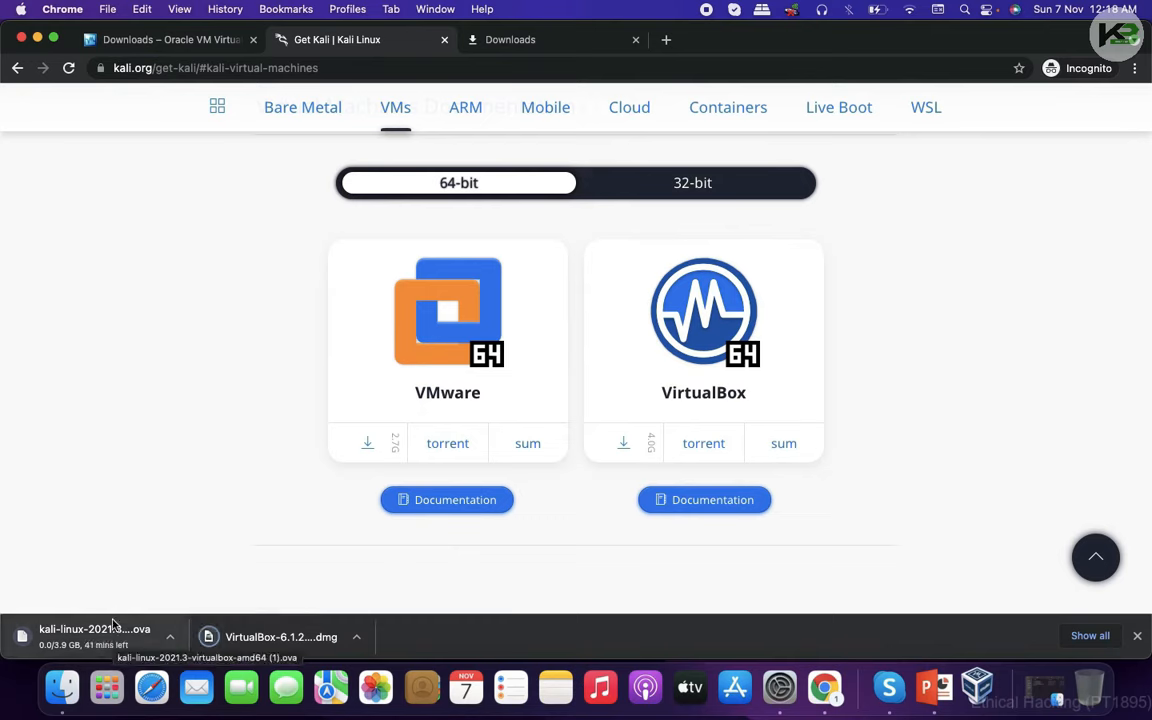
- Open the downloaded VirtualBox disk image, launch VirtualBox.pkg with its compatibility check allowed, and proceed to the installation type
{"action": "left_click", "coordinate": [295, 641]}
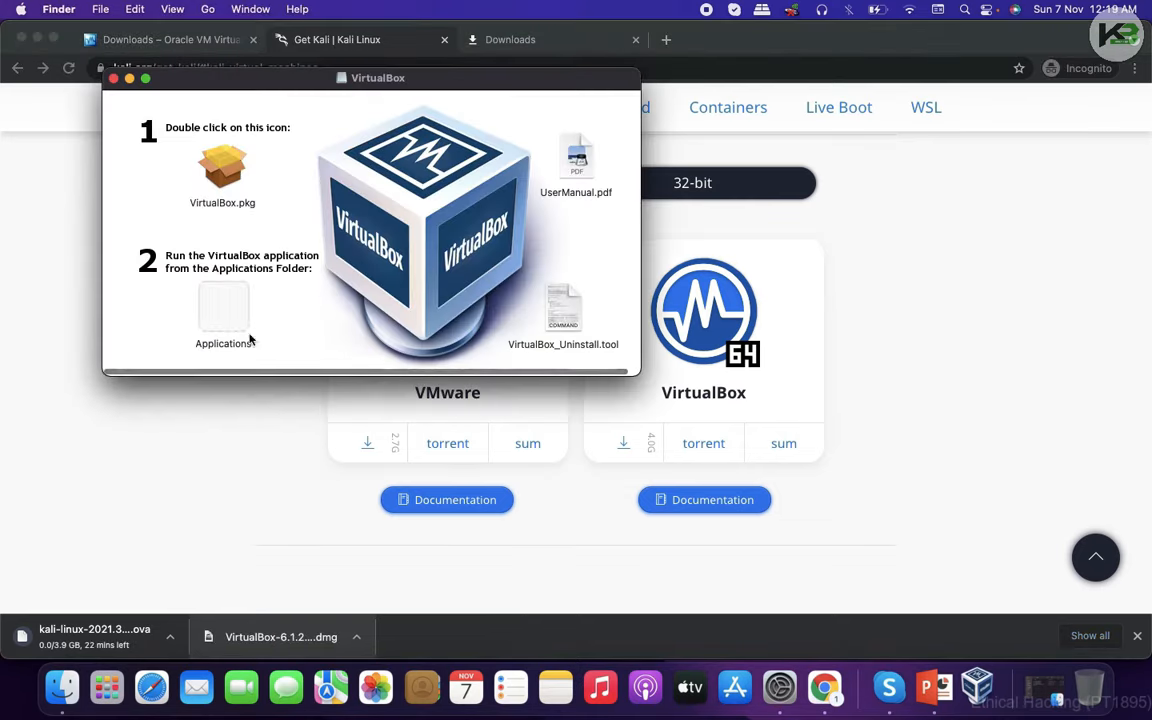
{"action": "double_click", "coordinate": [231, 171]}
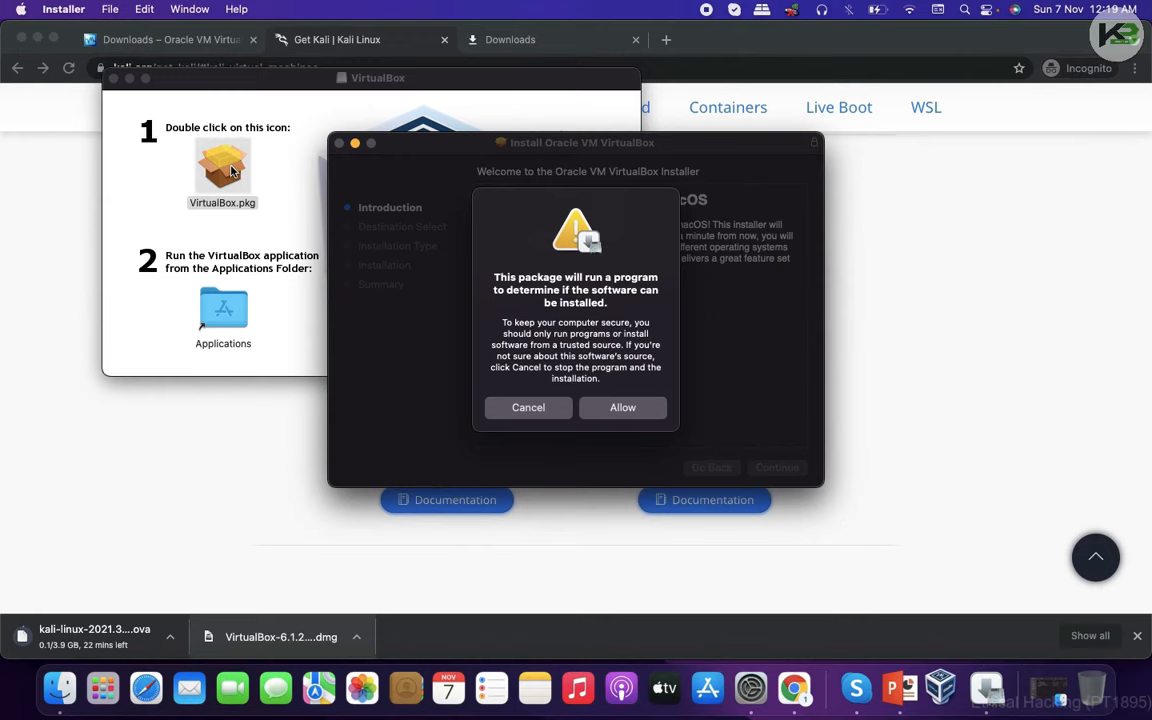
{"action": "left_click", "coordinate": [633, 406]}
{"action": "left_click", "coordinate": [778, 467]}
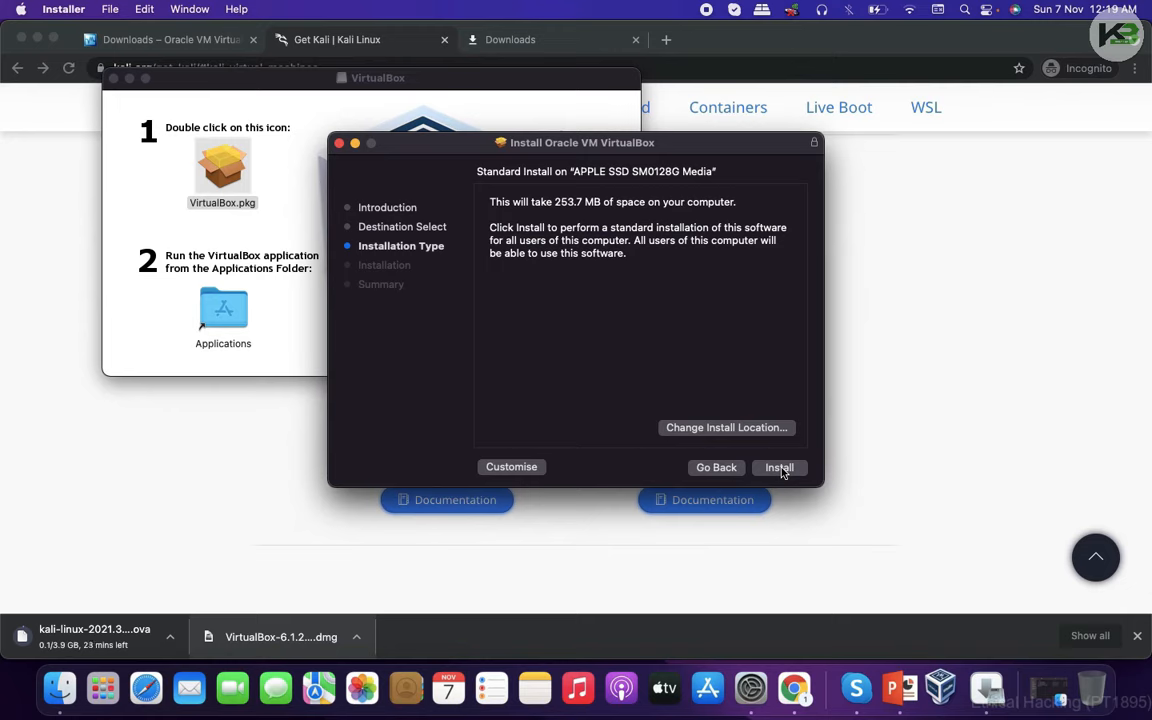
- Run the standard VirtualBox installation, authorize it with the account password, and dismiss the system extension notice
{"action": "left_click", "coordinate": [779, 467]}
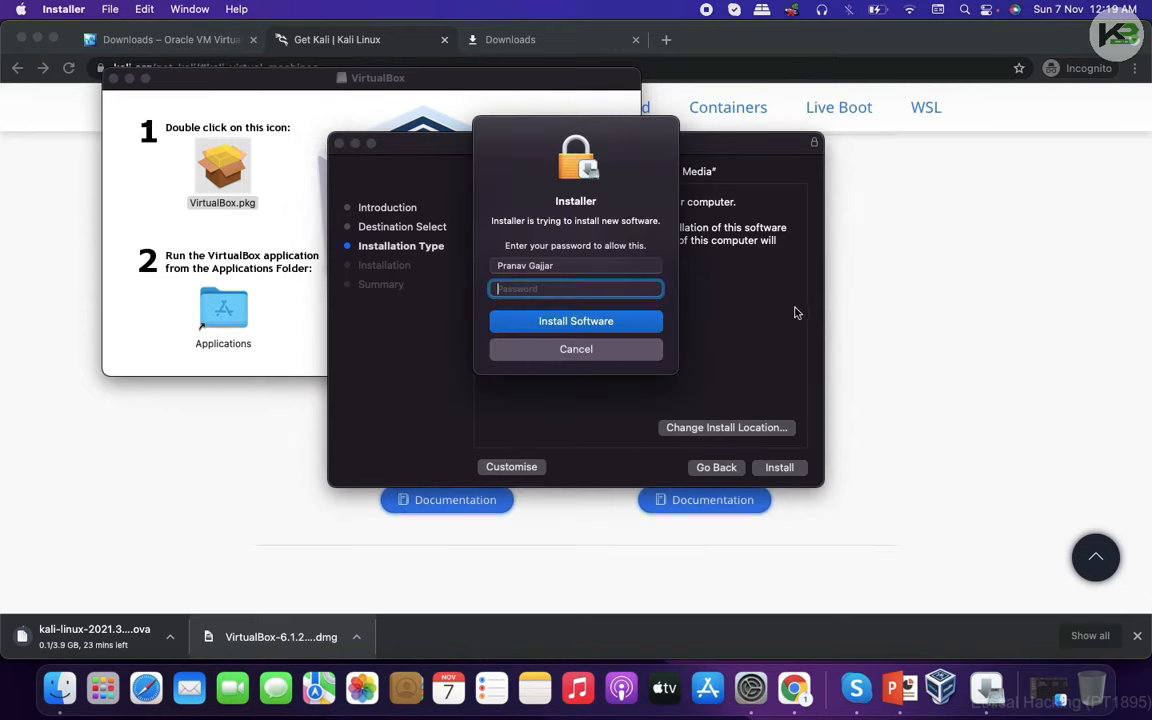
{"action": "type", "text": "••"}
{"action": "left_click", "coordinate": [576, 320]}
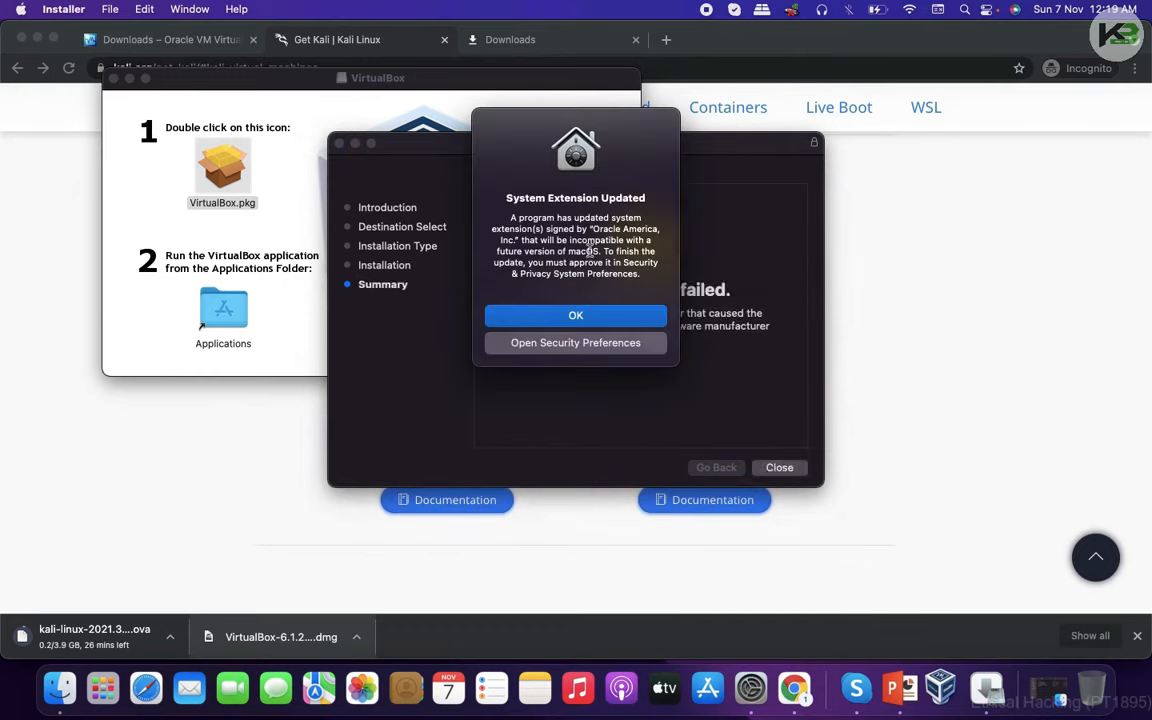
{"action": "left_click", "coordinate": [576, 316]}
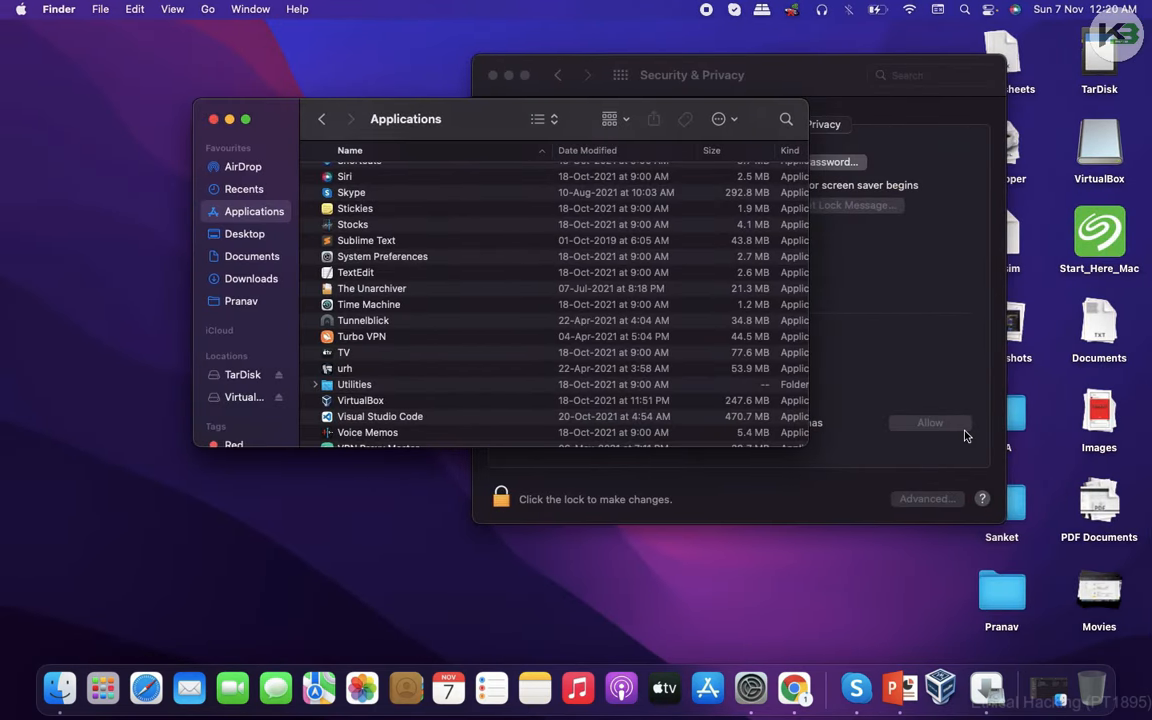
- Bring System Preferences forward and open the Security & Privacy settings from its overview
{"action": "left_click", "coordinate": [866, 303]}
{"action": "left_click", "coordinate": [20, 9]}
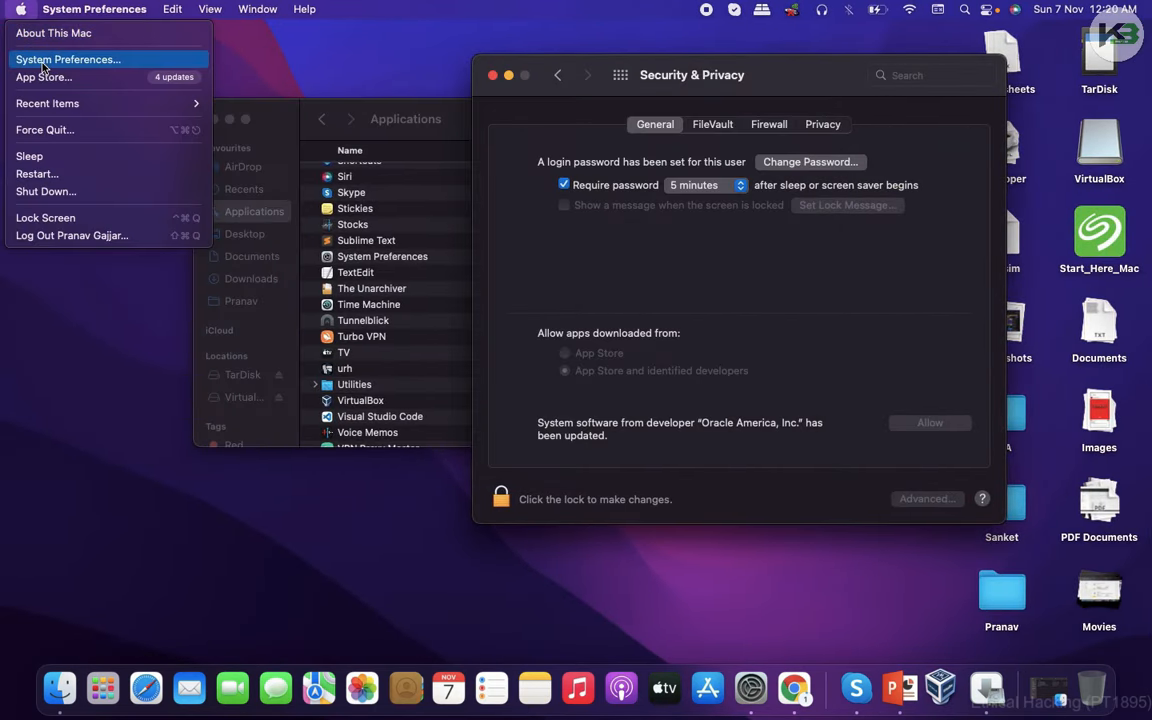
{"action": "left_click", "coordinate": [606, 274]}
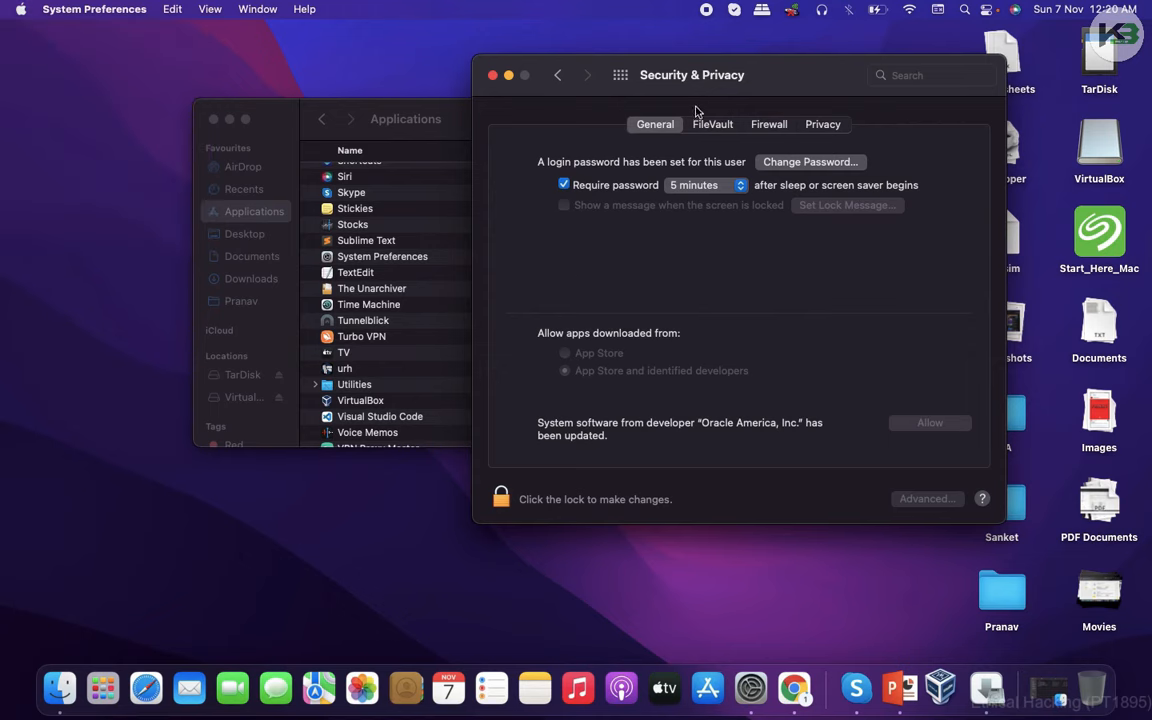
{"action": "left_click", "coordinate": [562, 77]}
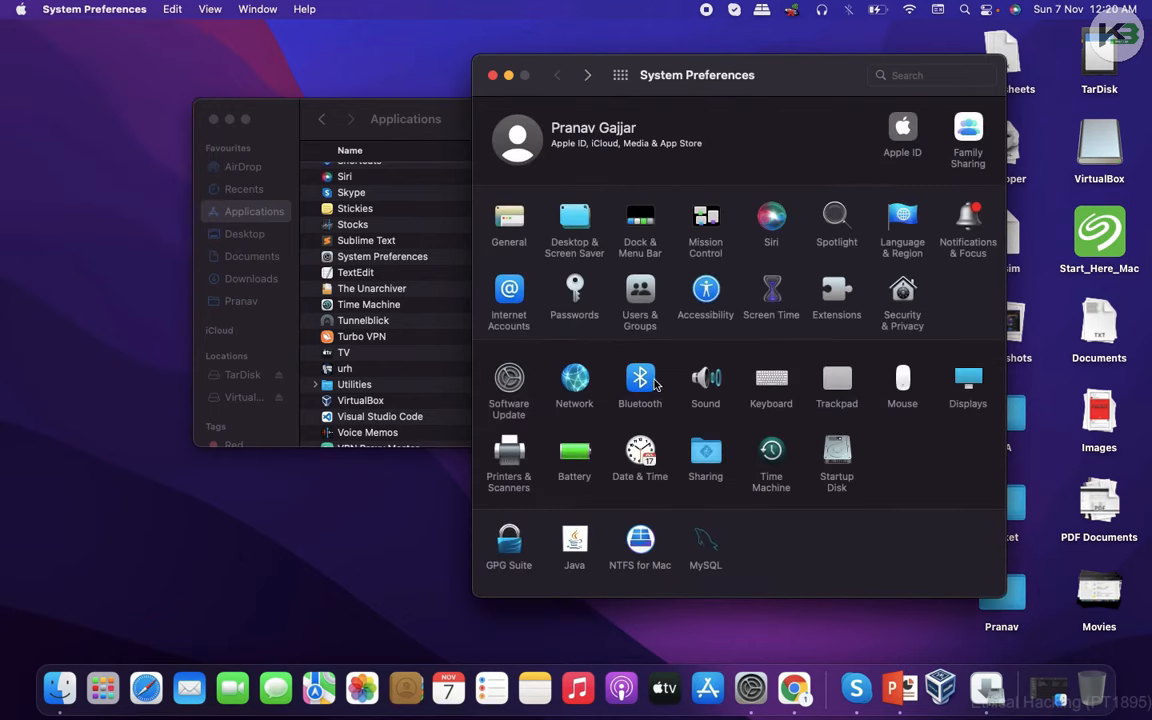
{"action": "left_click", "coordinate": [904, 296]}
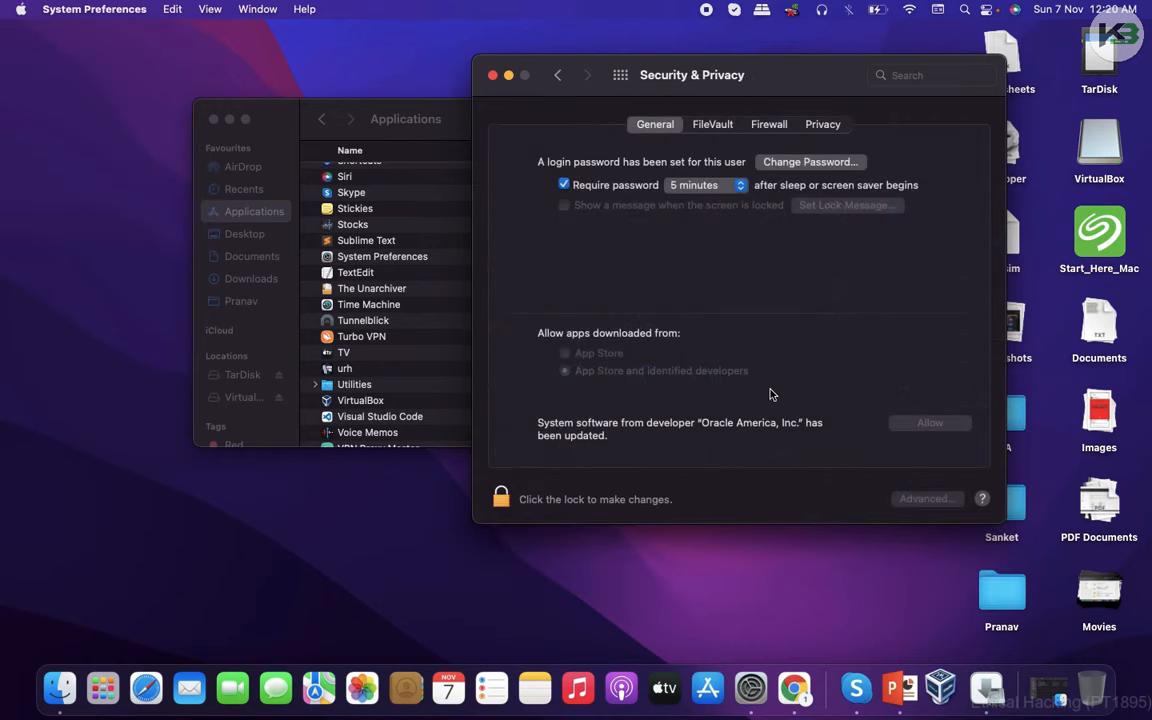
- Unlock the Security & Privacy settings with the account password and allow the system software from Oracle America, Inc
{"action": "left_click", "coordinate": [515, 488]}
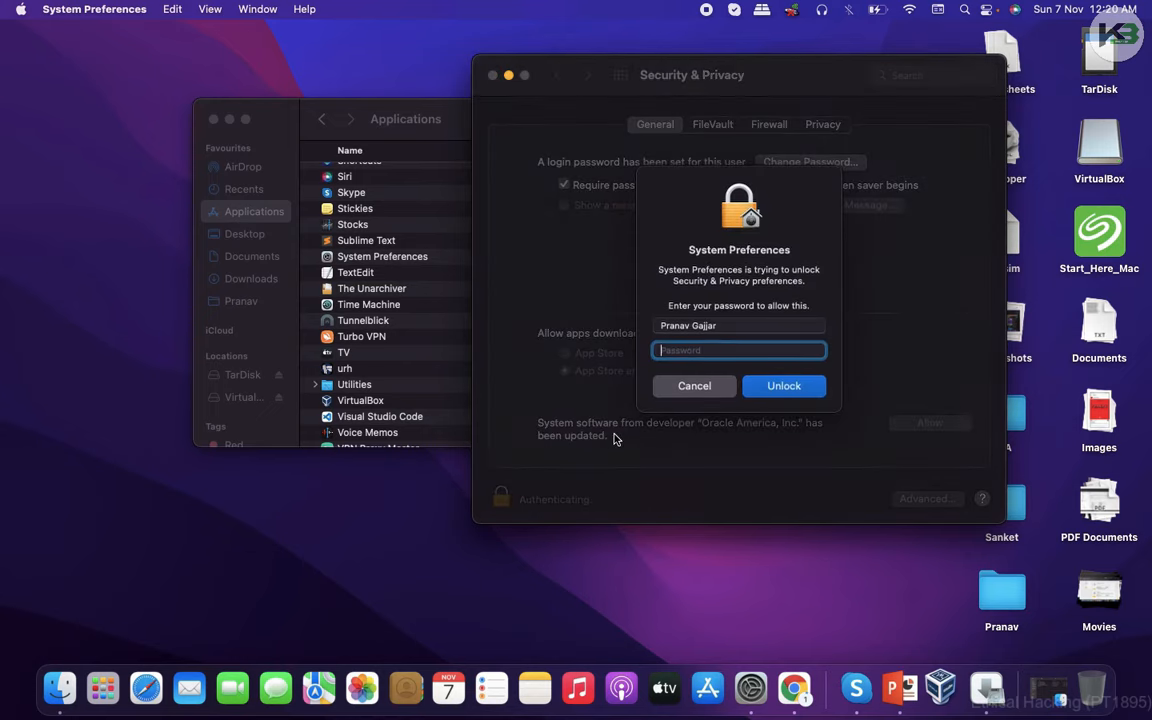
{"action": "type", "text": "****"}
{"action": "key", "text": "Return"}
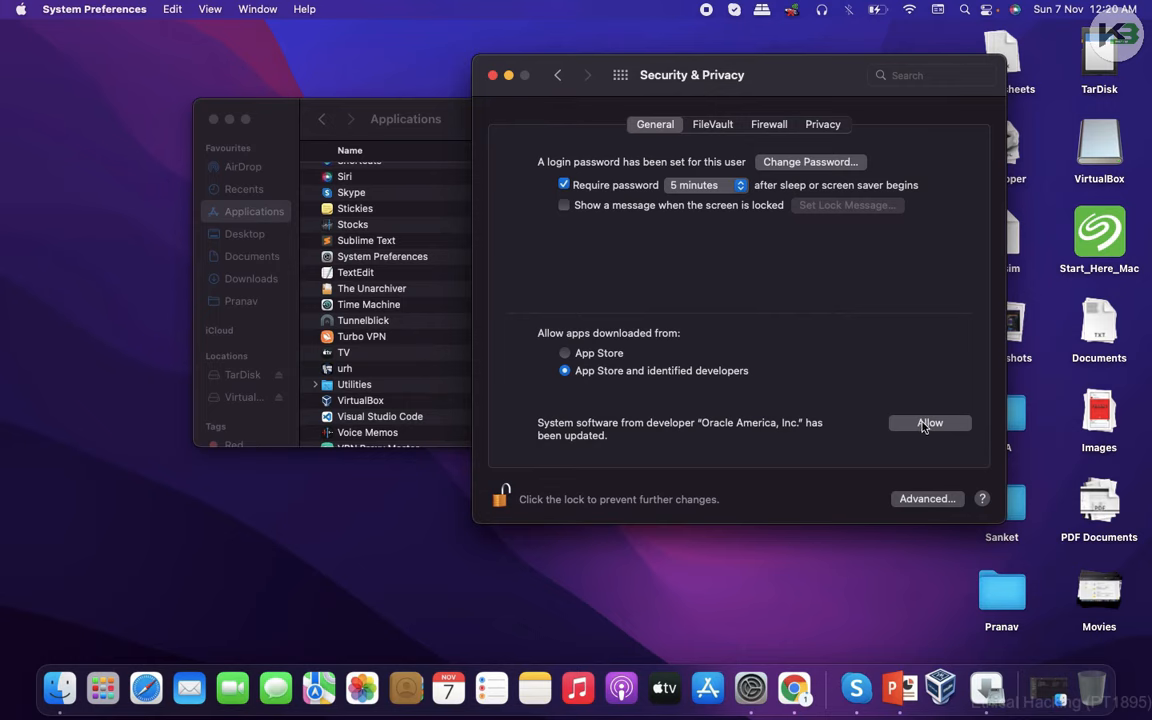
{"action": "left_click", "coordinate": [928, 423]}
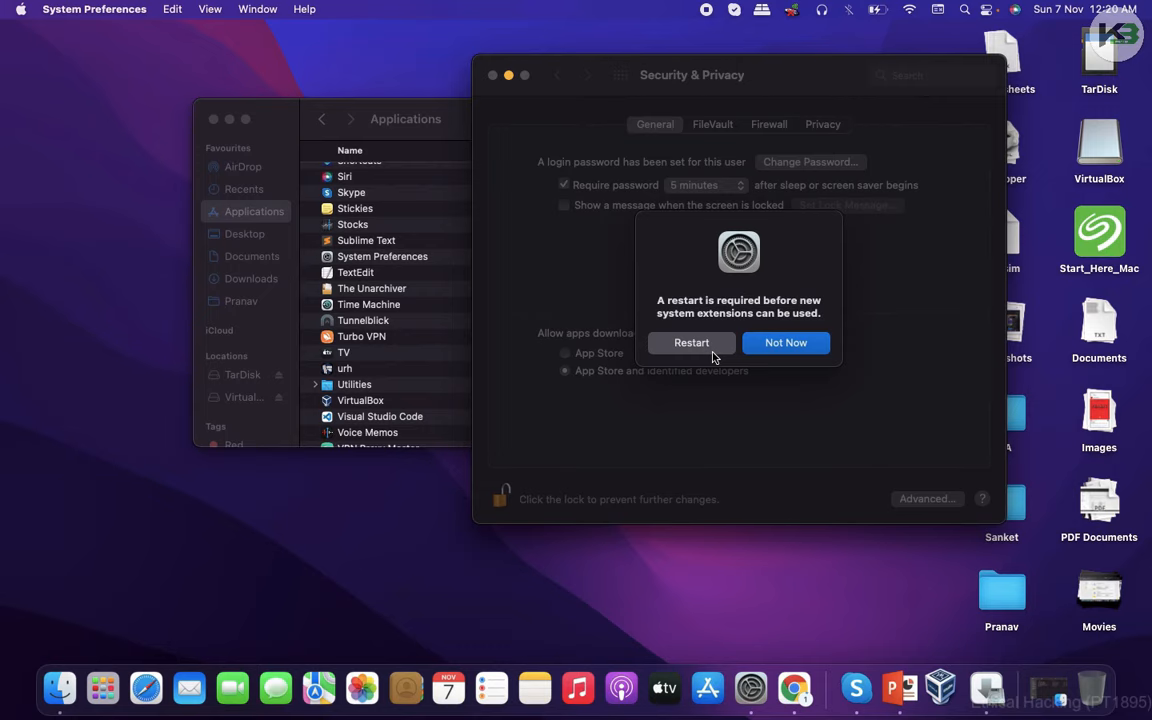
- Look for VirtualBox among the installed applications and return to the desktop with the installer window
{"action": "key", "text": "F4"}
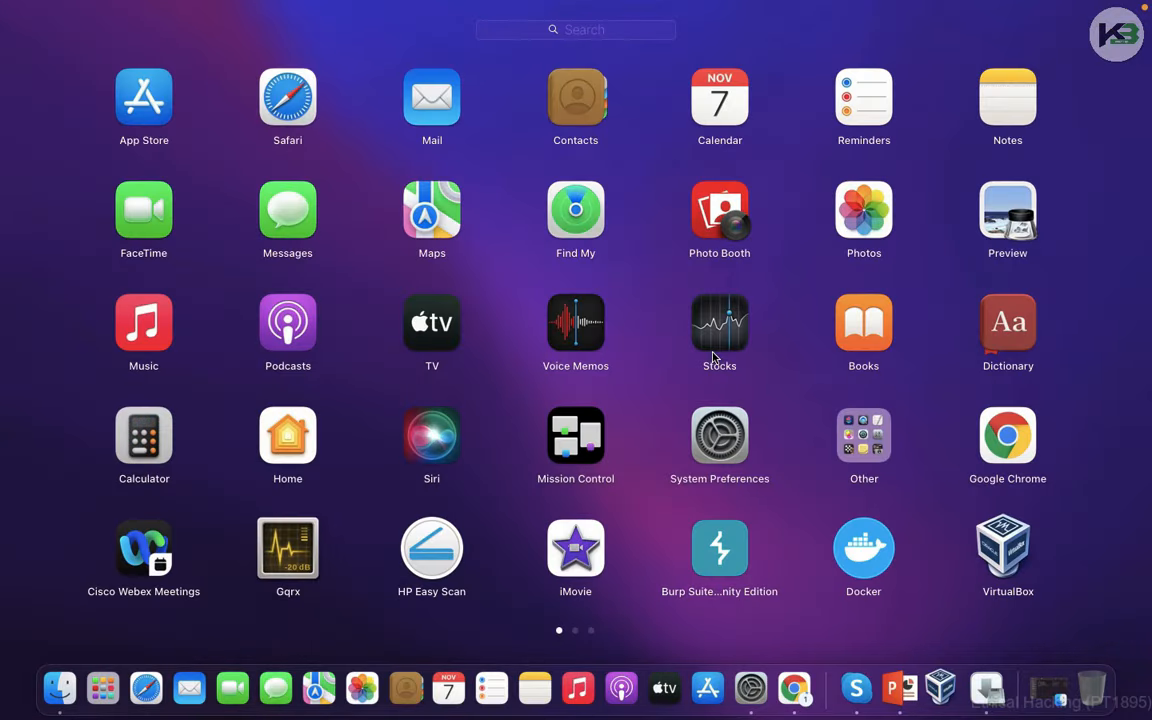
{"action": "scroll", "coordinate": [714, 357], "scroll_direction": "right", "scroll_amount": 3}
{"action": "scroll", "coordinate": [714, 357], "scroll_direction": "left", "scroll_amount": 3}
{"action": "left_click", "coordinate": [1066, 595]}
{"action": "key", "text": "ctrl+Right"}
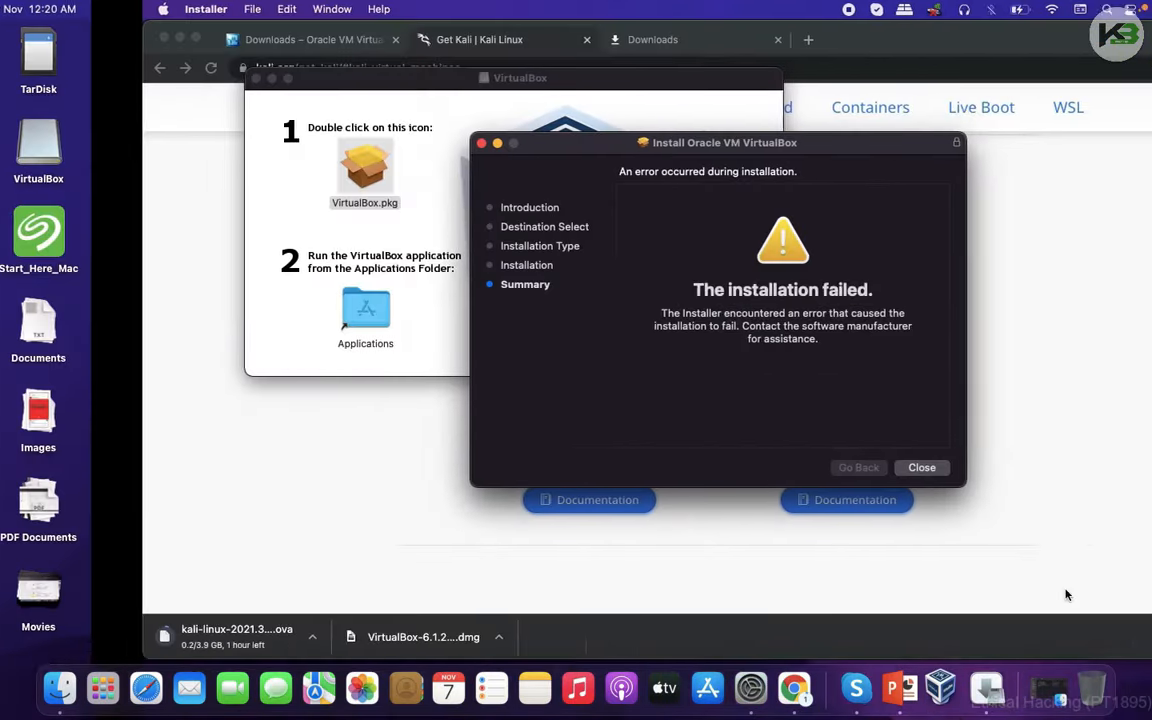
{"action": "left_click", "coordinate": [157, 568]}
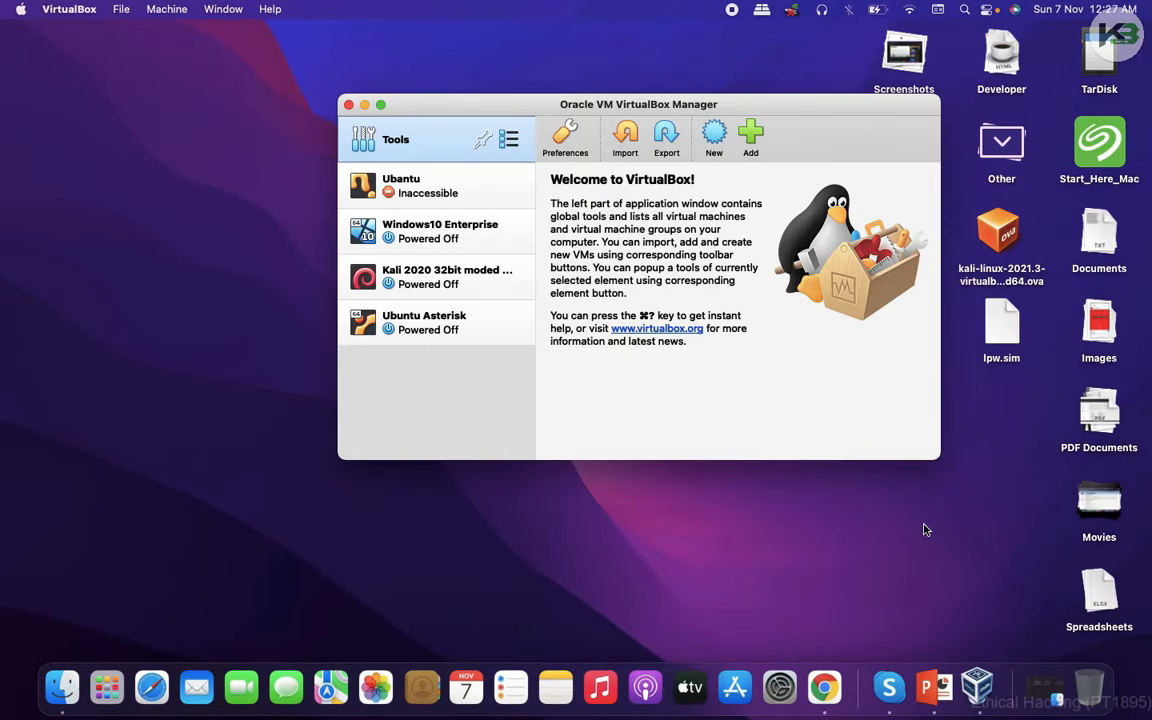
- Move the VirtualBox Manager window clear of the desktop files and open the kali-linux-2021.3 OVA file for import
{"action": "left_click", "coordinate": [997, 232]}
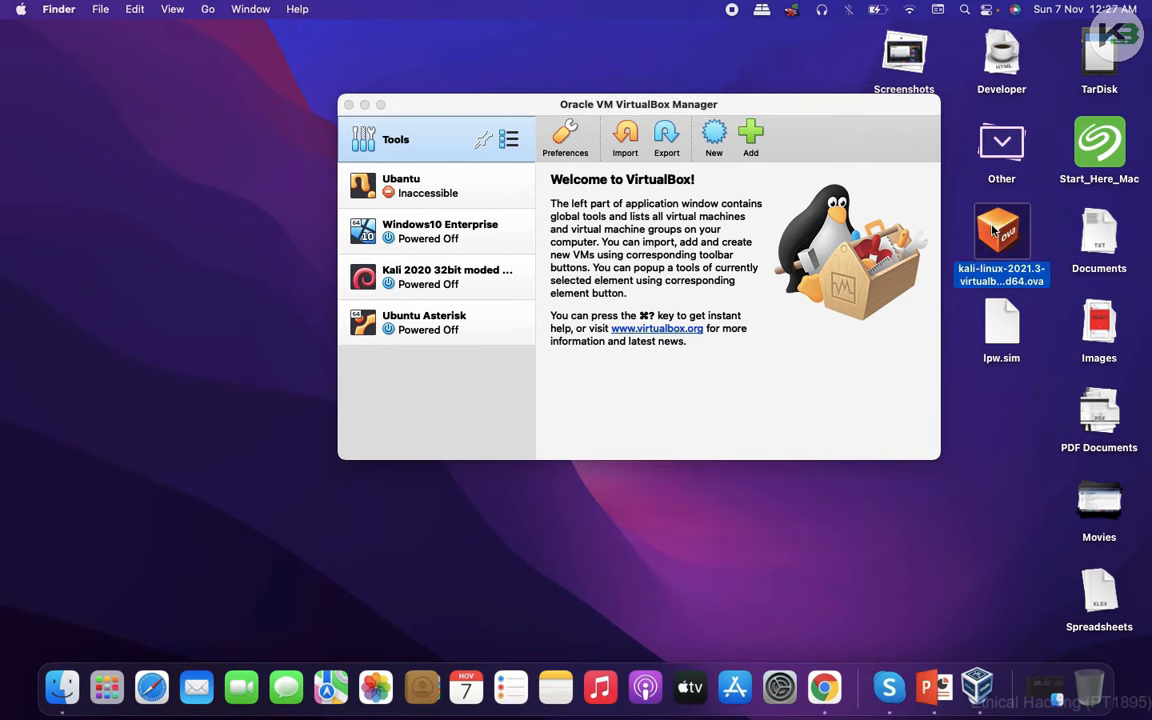
{"action": "left_click_drag", "start_coordinate": [797, 108], "coordinate": [659, 137]}
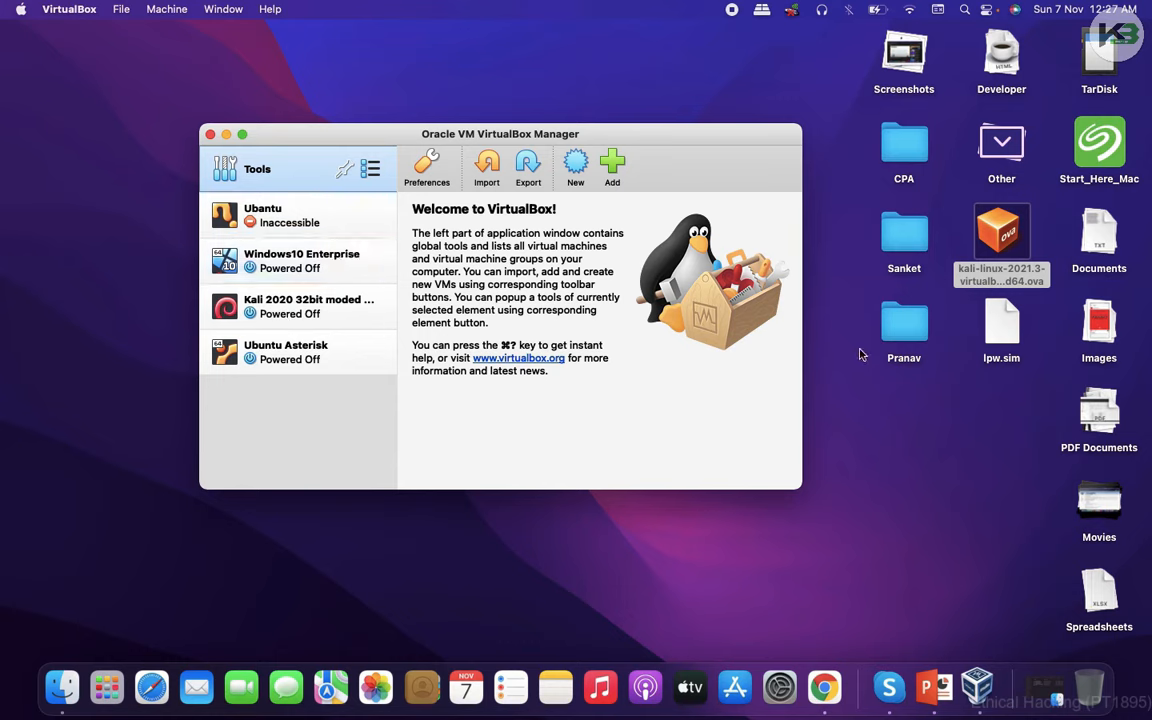
{"action": "double_click", "coordinate": [1002, 230]}
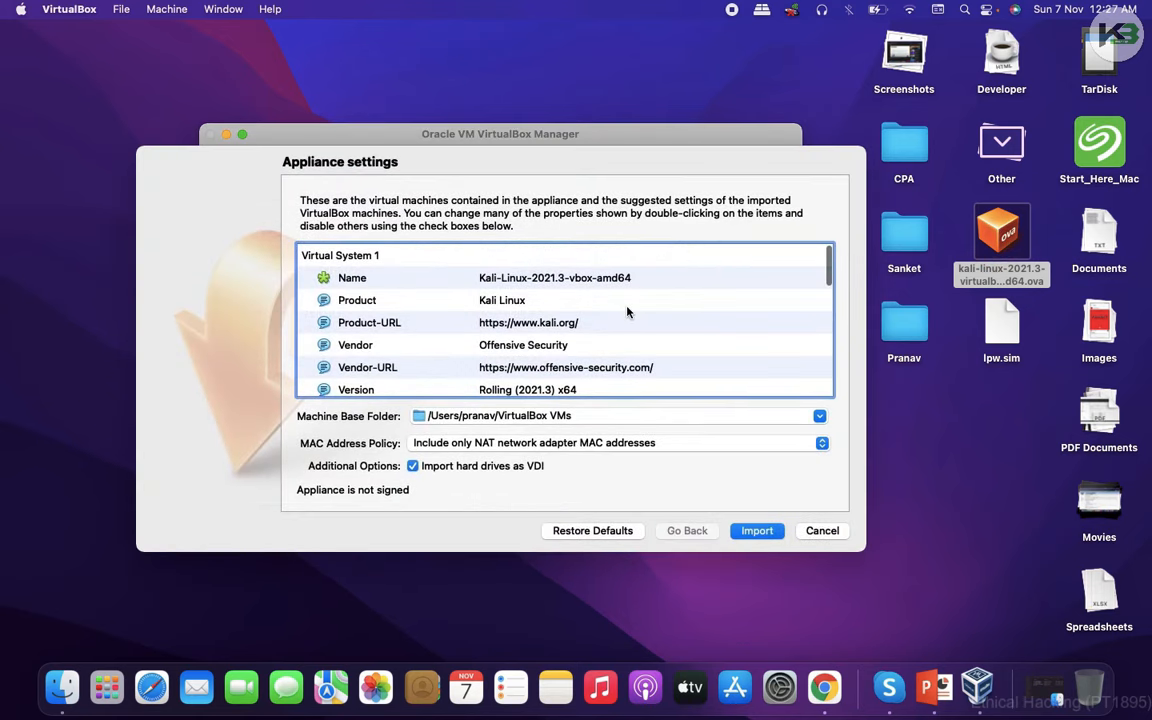
- Review the appliance's suggested settings, including CPU, RAM, network adapter, storage controllers and machine base folder
{"action": "scroll", "coordinate": [628, 313], "scroll_direction": "down", "scroll_amount": 2}
{"action": "scroll", "coordinate": [628, 313], "scroll_direction": "up", "scroll_amount": 2}
{"action": "scroll", "coordinate": [628, 313], "scroll_direction": "down", "scroll_amount": 5}
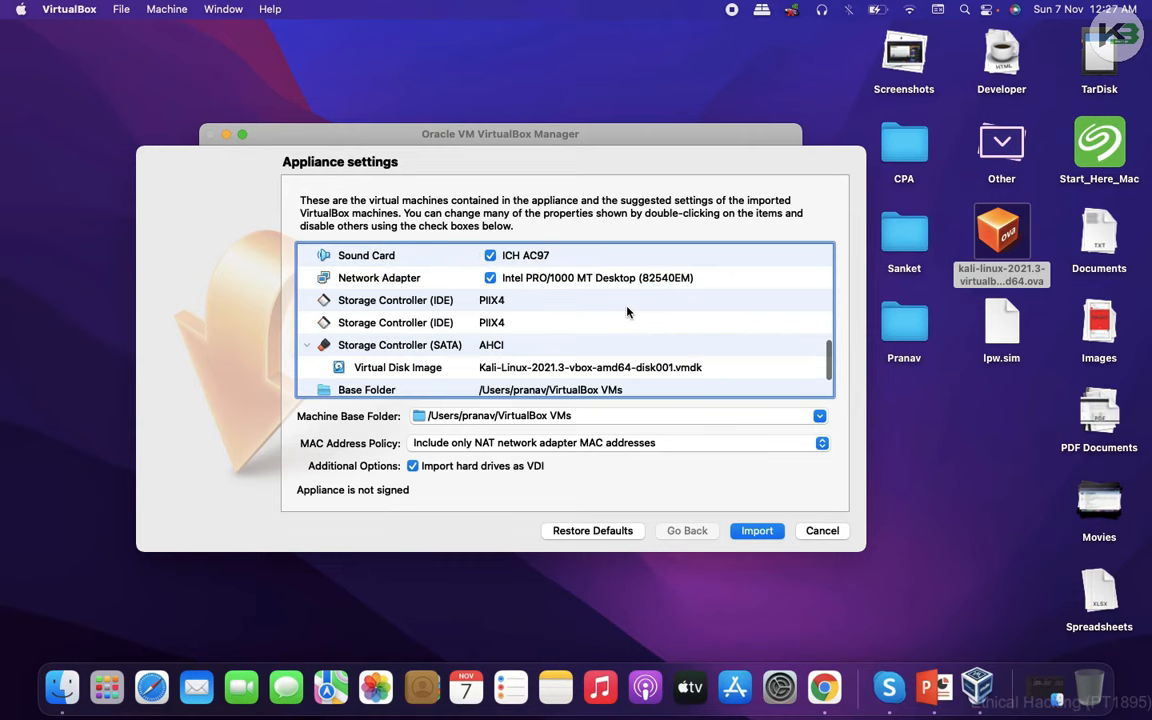
{"action": "scroll", "coordinate": [628, 313], "scroll_direction": "up", "scroll_amount": 3}
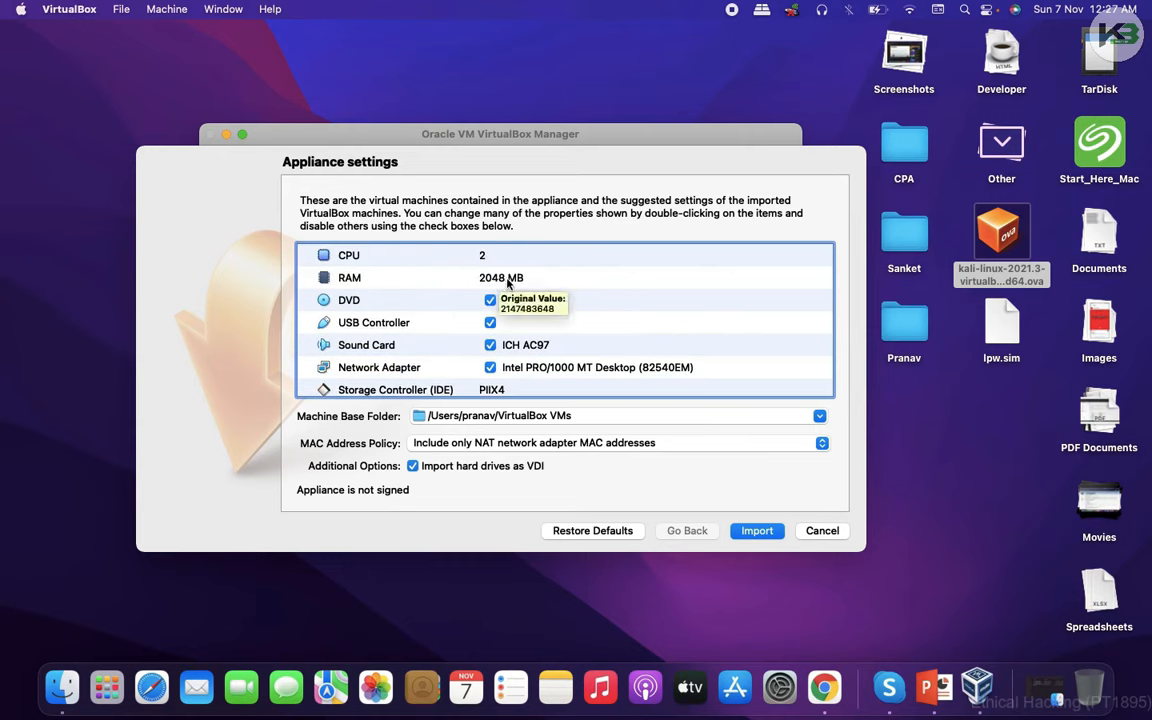
{"action": "scroll", "coordinate": [510, 340], "scroll_direction": "up", "scroll_amount": 3}
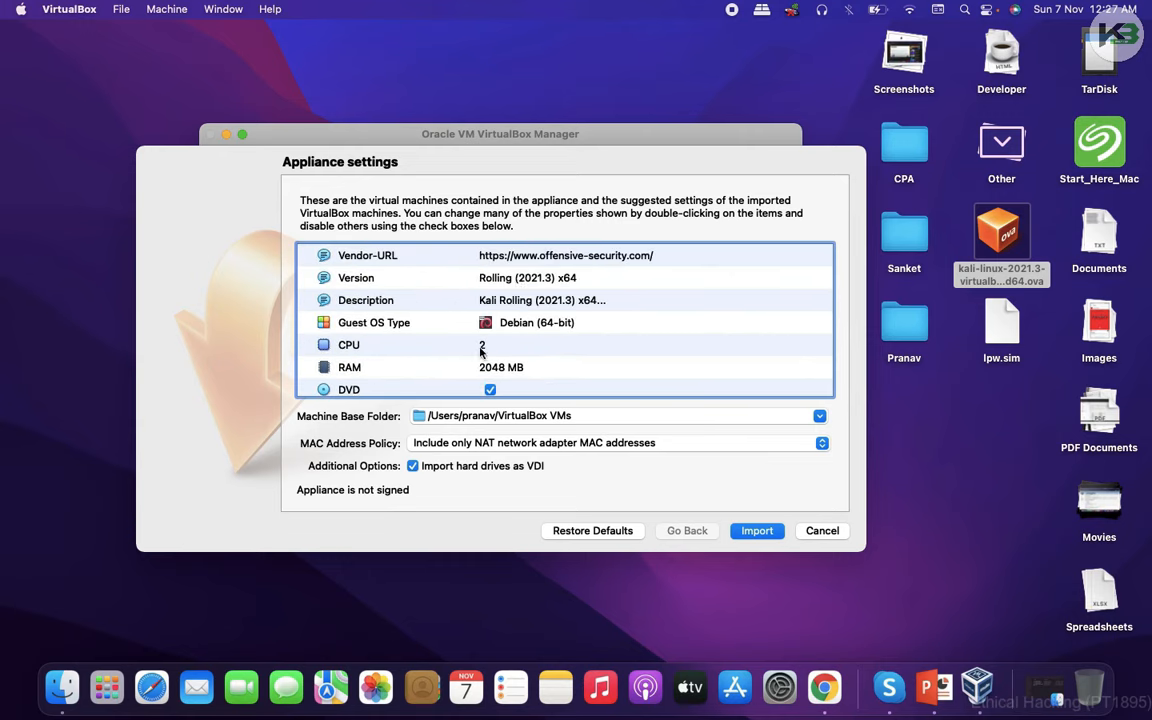
{"action": "scroll", "coordinate": [480, 350], "scroll_direction": "up", "scroll_amount": 3}
{"action": "scroll", "coordinate": [480, 350], "scroll_direction": "down", "scroll_amount": 6}
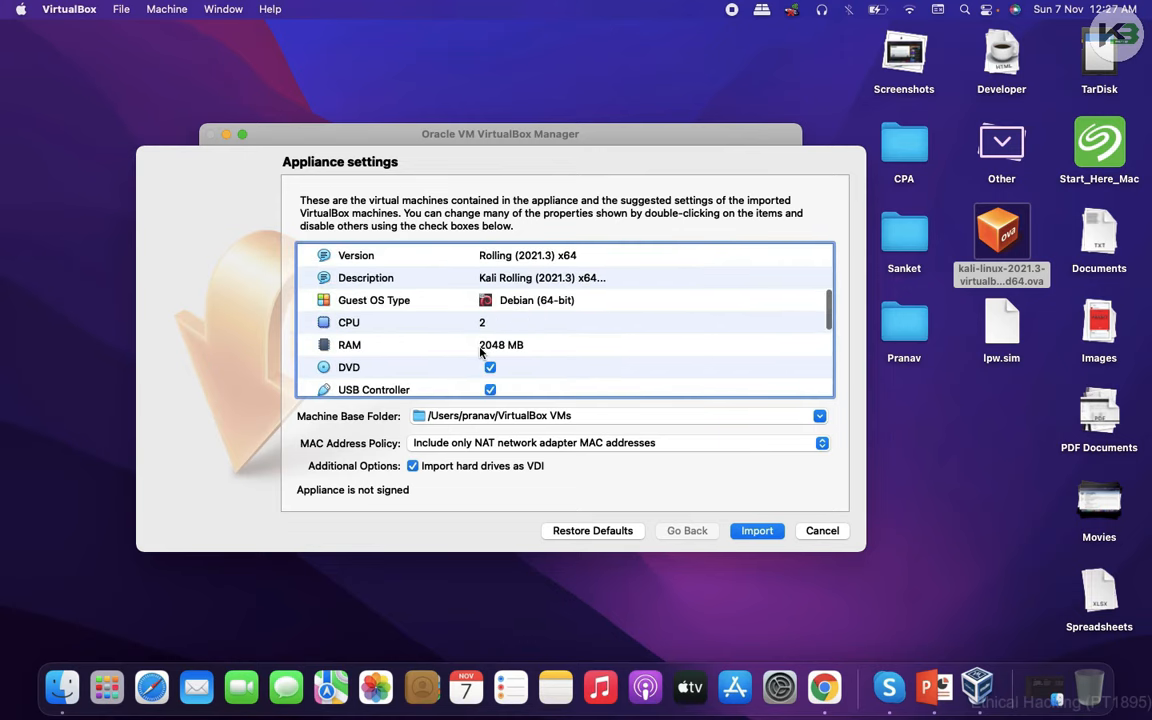
{"action": "scroll", "coordinate": [480, 350], "scroll_direction": "down", "scroll_amount": 1}
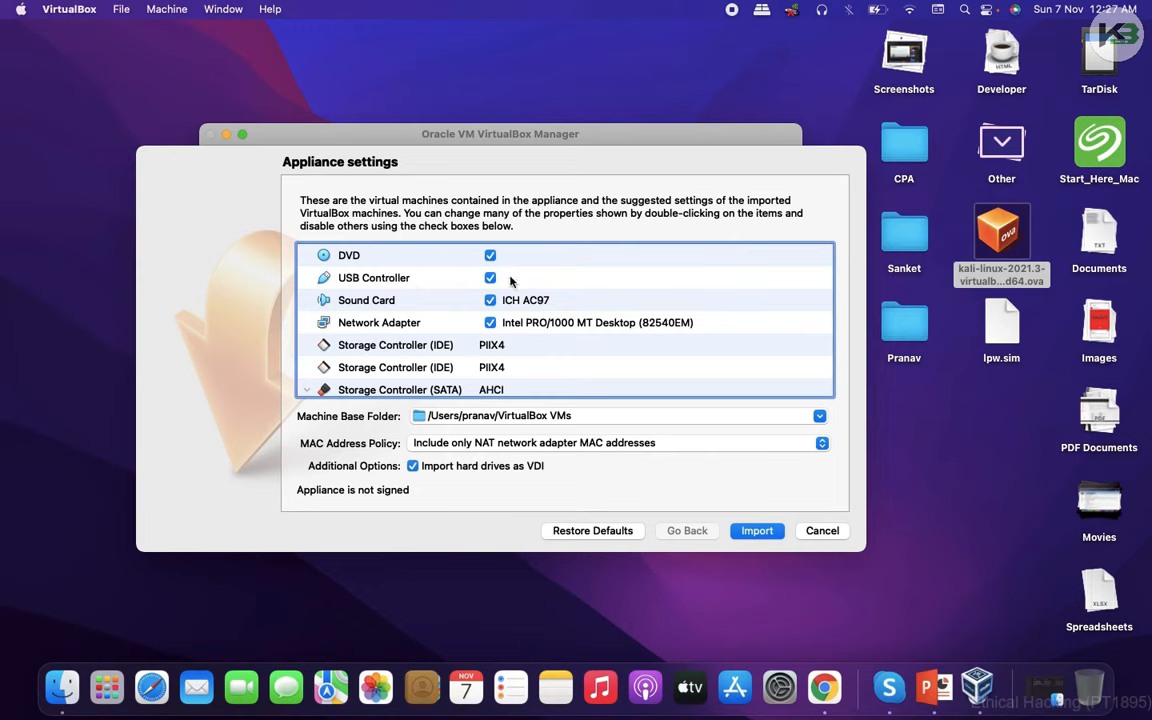
{"action": "scroll", "coordinate": [445, 300], "scroll_direction": "down", "scroll_amount": 5}
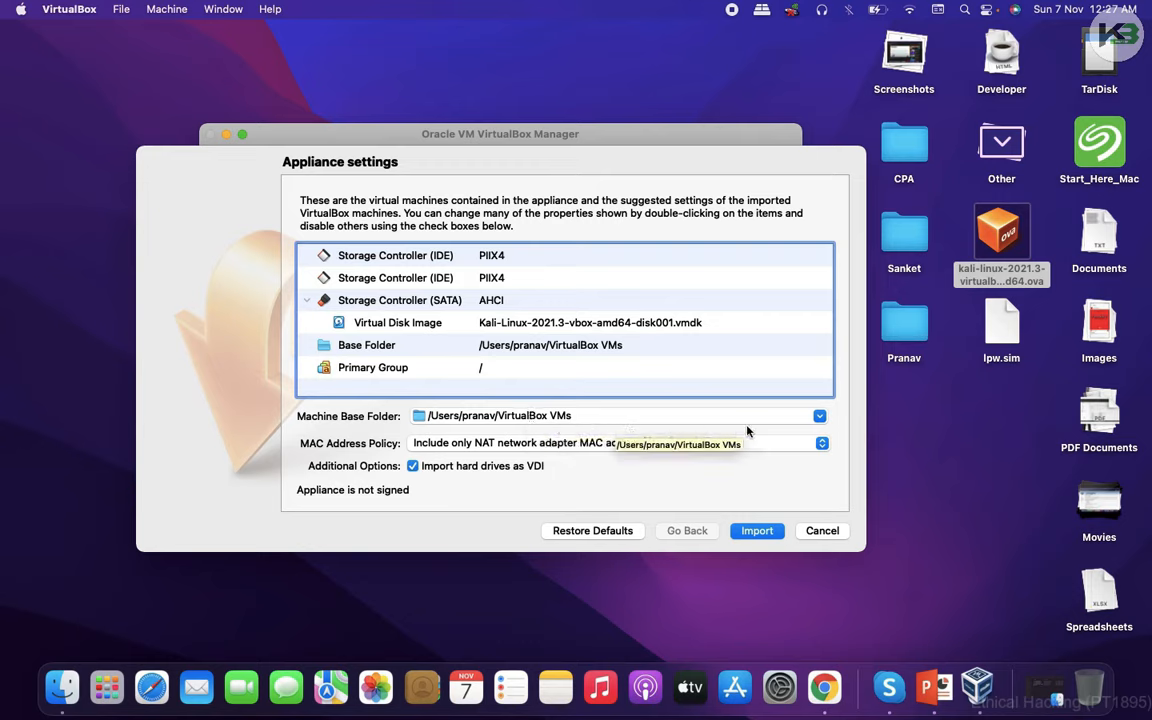
- Import the Kali-Linux-2021.3-vbox-amd64 appliance with its suggested settings and accept the software license agreement
{"action": "left_click", "coordinate": [757, 531]}
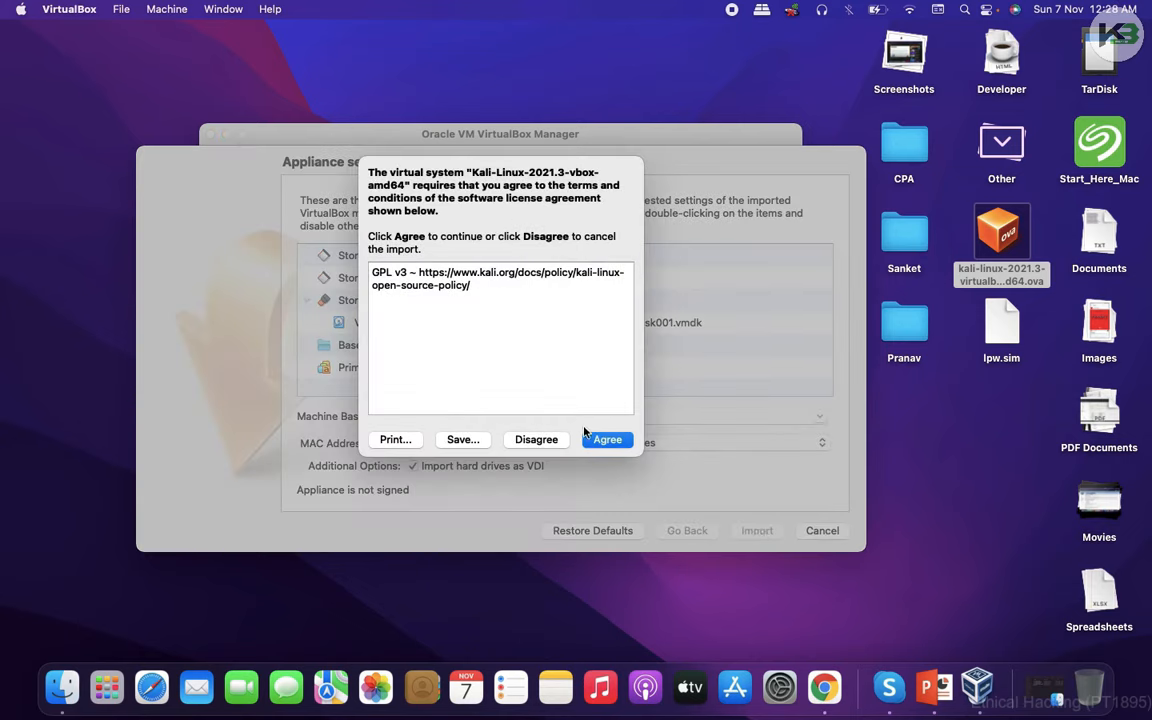
{"action": "left_click", "coordinate": [606, 439]}
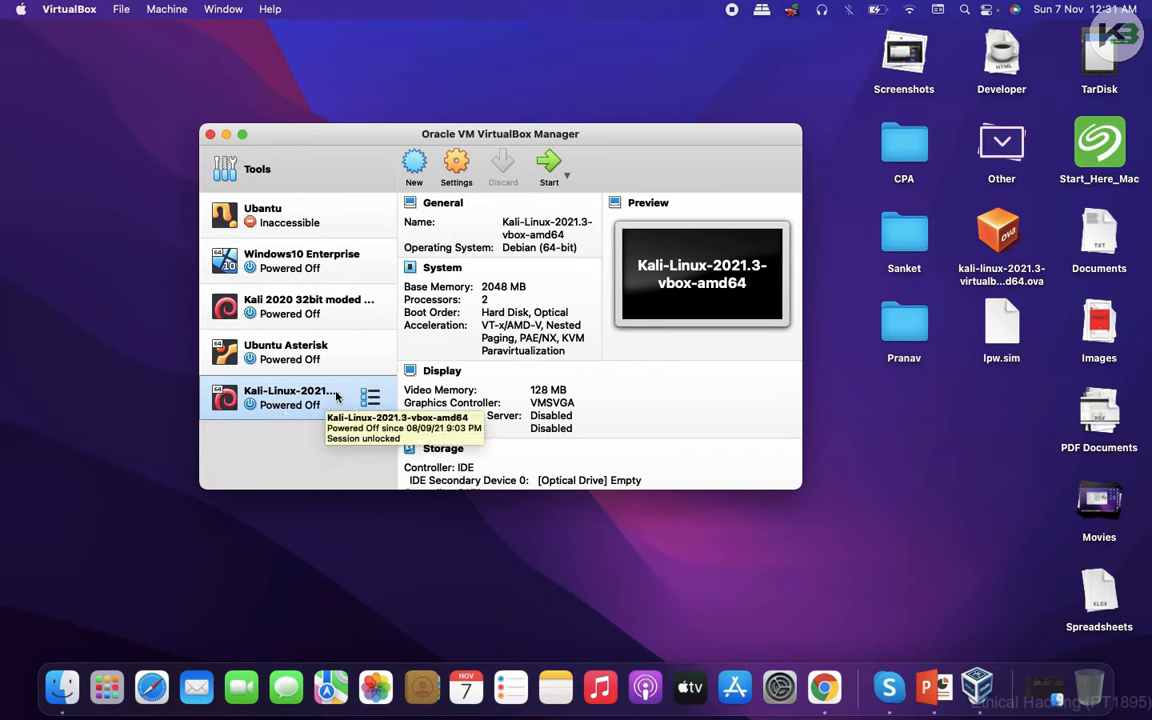
- Open the imported Kali machine's settings and review its general, memory, processor, display, virtual disk and audio options
{"action": "left_click", "coordinate": [457, 163]}
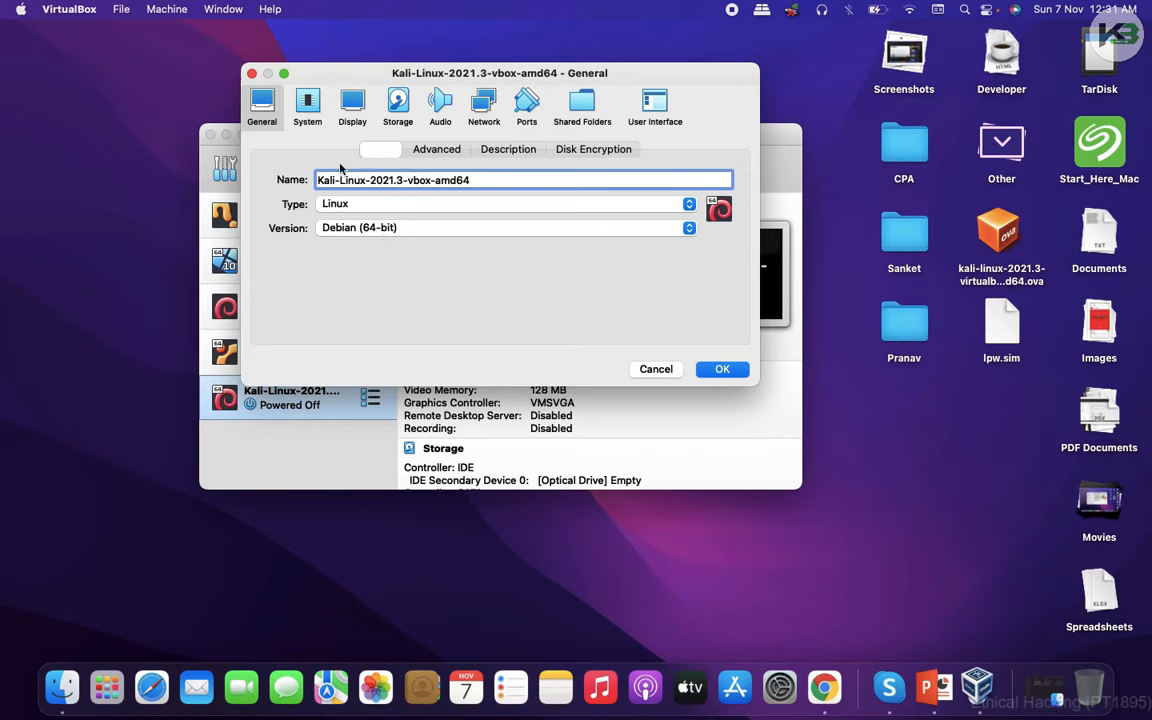
{"action": "left_click", "coordinate": [313, 121]}
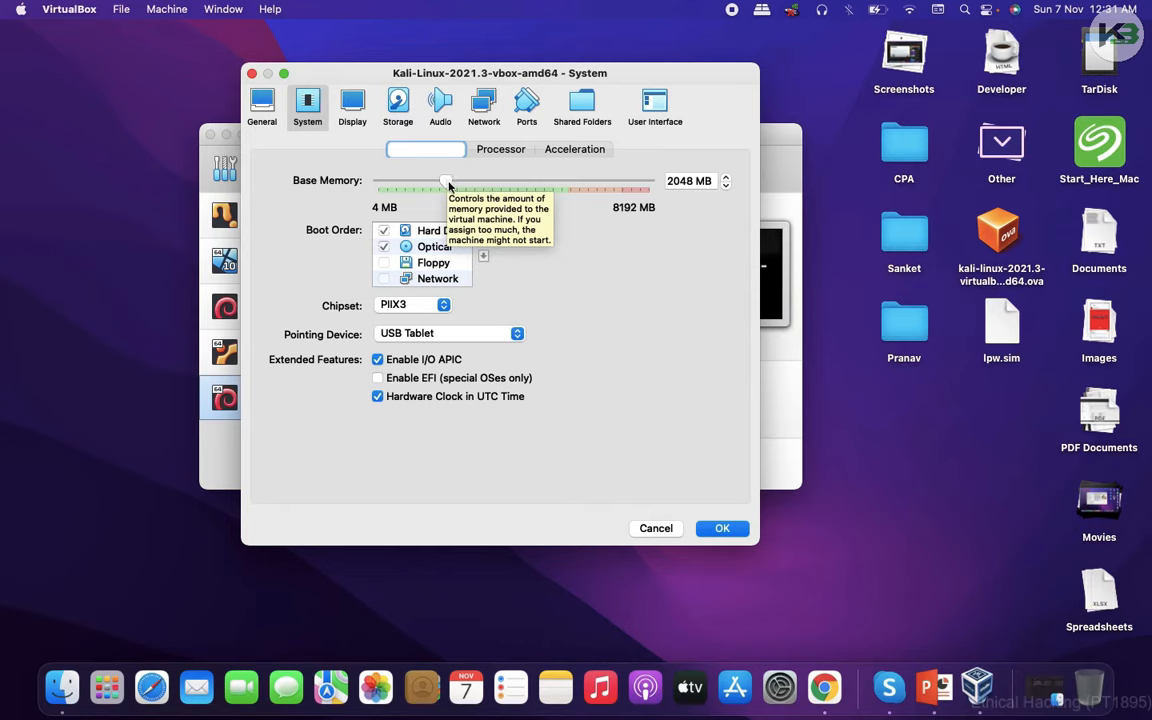
{"action": "left_click", "coordinate": [489, 149]}
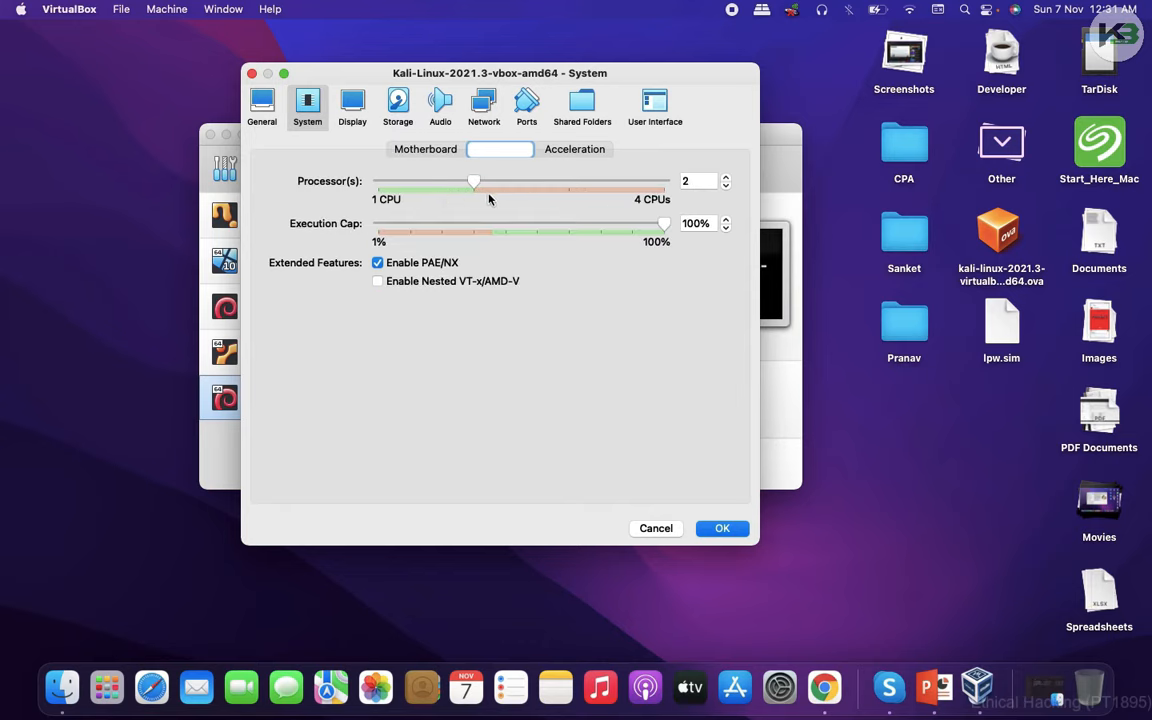
{"action": "left_click", "coordinate": [355, 112]}
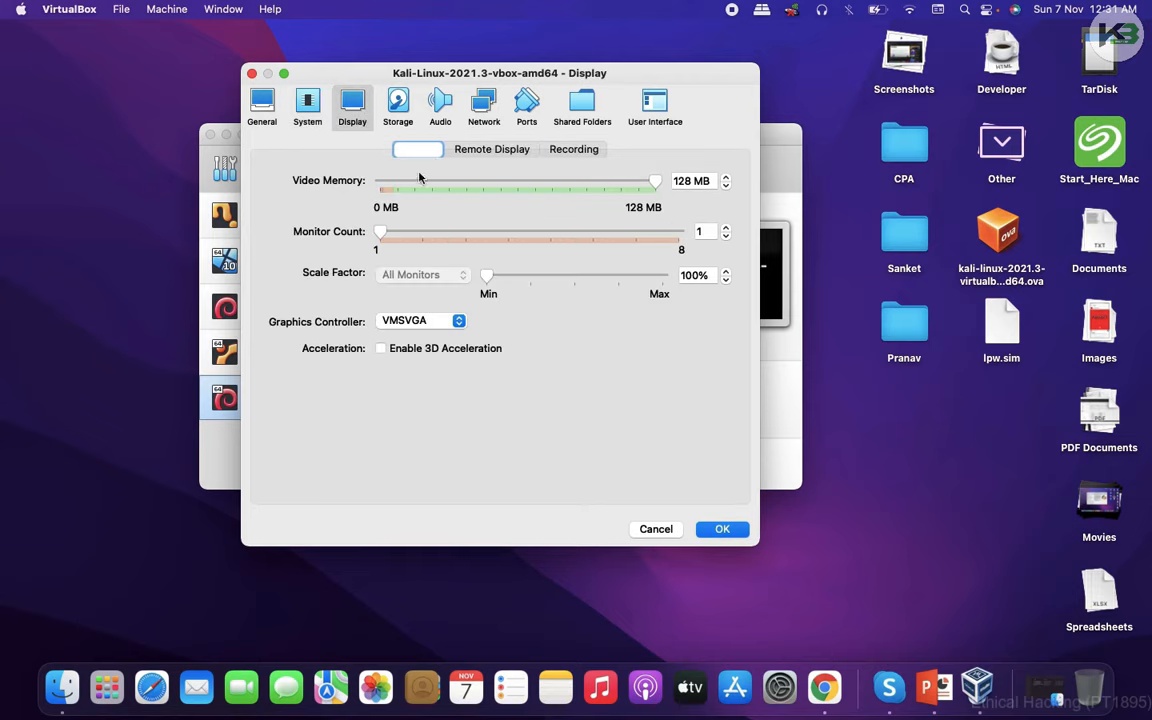
{"action": "left_click", "coordinate": [396, 106]}
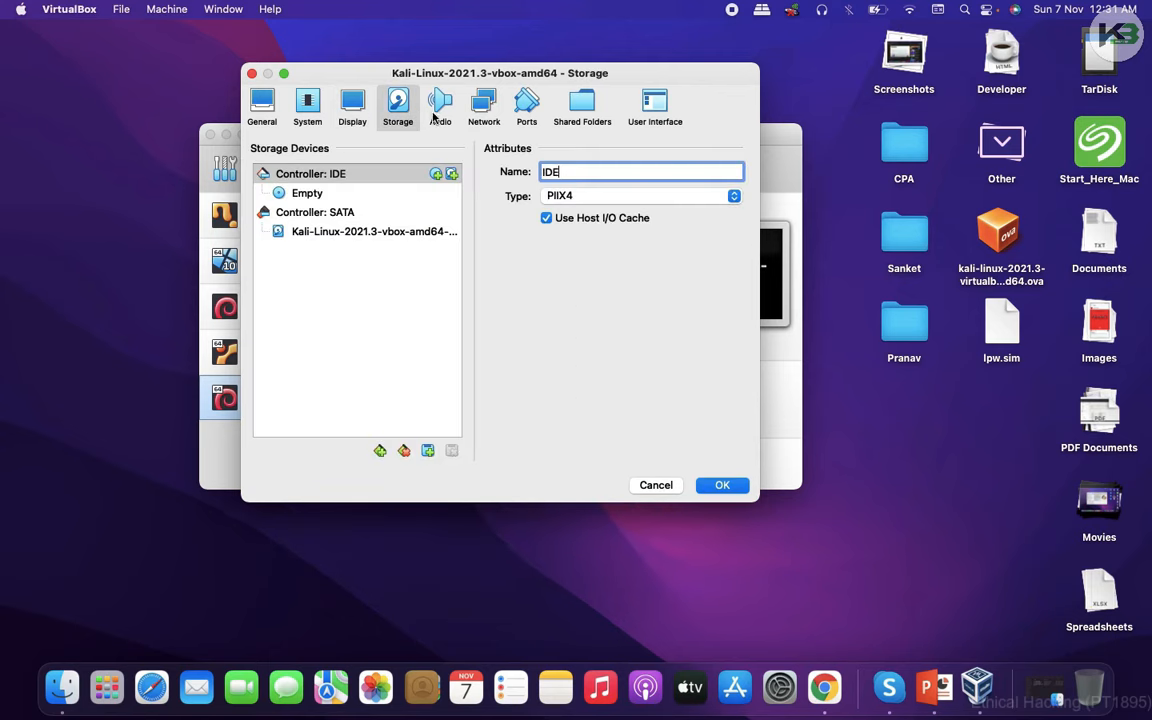
{"action": "left_click", "coordinate": [380, 233]}
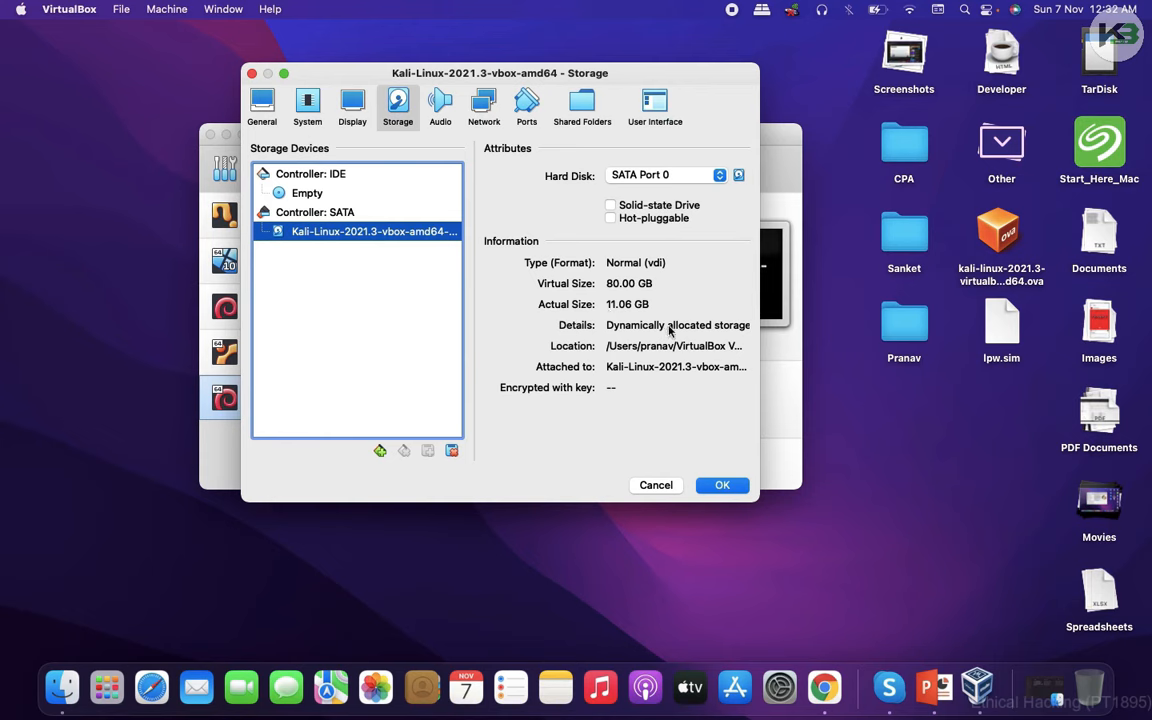
{"action": "left_click", "coordinate": [440, 106]}
- Attach the Kali machine's first network adapter to Bridged Adapter
{"action": "left_click", "coordinate": [474, 110]}
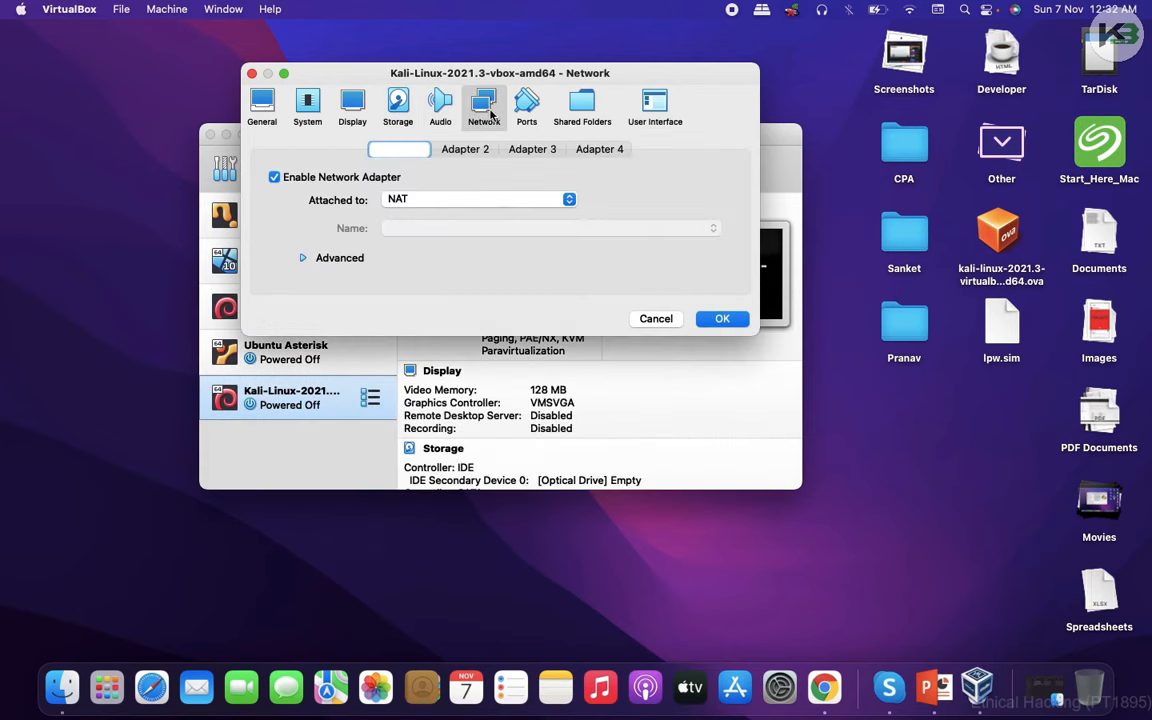
{"action": "left_click", "coordinate": [529, 200]}
{"action": "left_click", "coordinate": [518, 222]}
- Try attaching the first network adapter to NAT Network, and switch it back to Bridged Adapter
{"action": "left_click", "coordinate": [509, 200]}
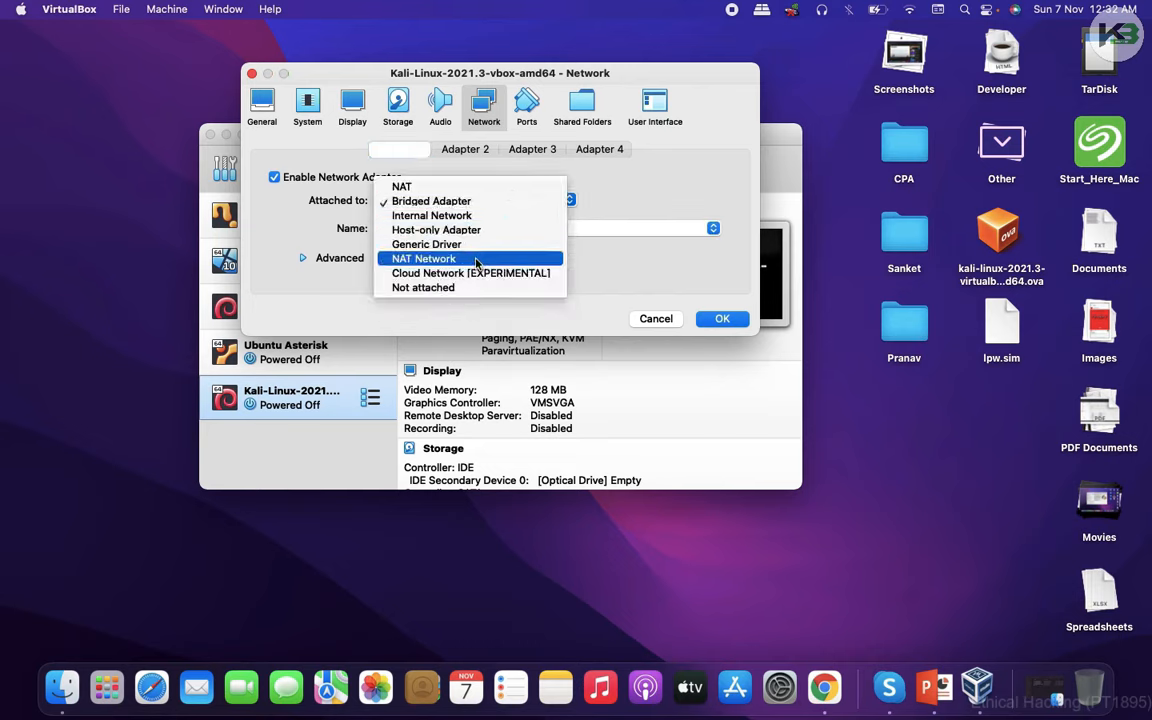
{"action": "left_click", "coordinate": [490, 258]}
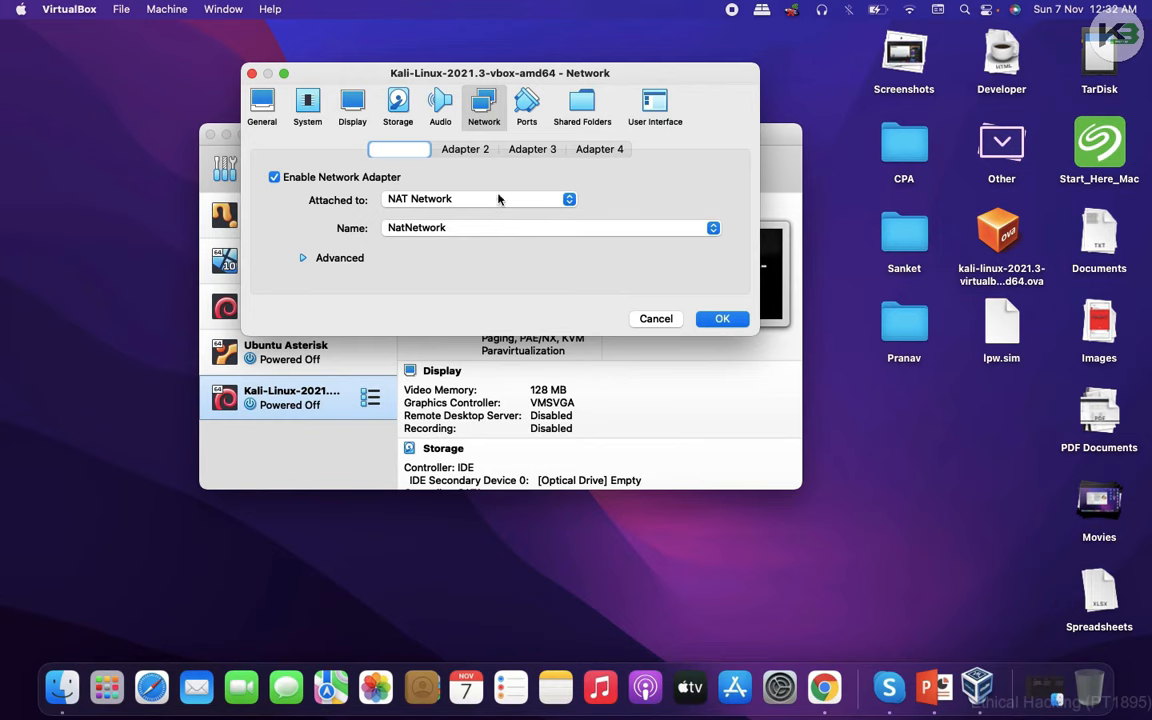
{"action": "left_click", "coordinate": [498, 200]}
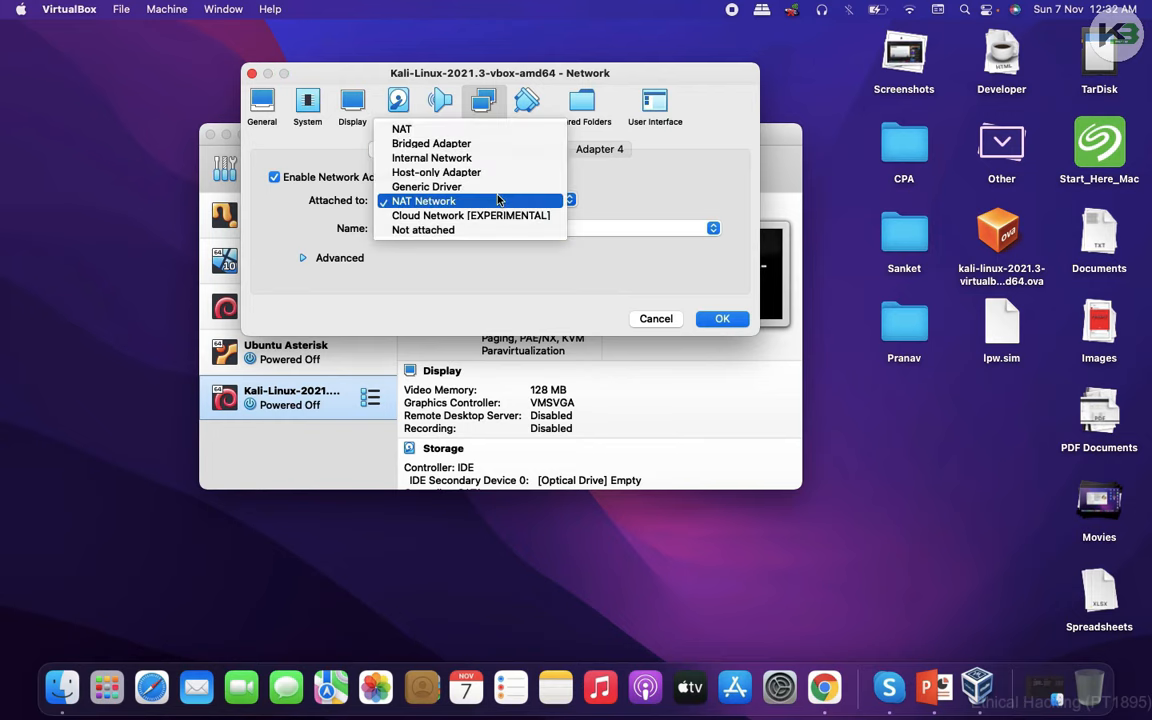
{"action": "left_click", "coordinate": [524, 144]}
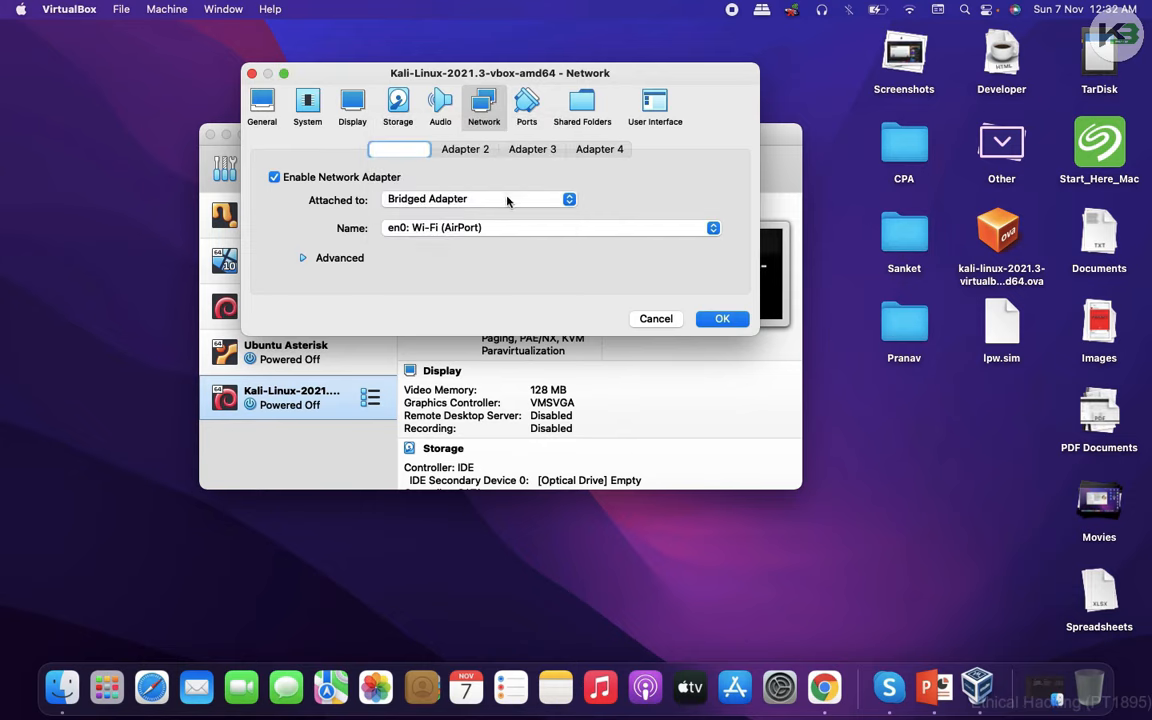
- Check the serial port and USB settings, including adding a USB device filter, and save the machine's settings
{"action": "left_click", "coordinate": [522, 113]}
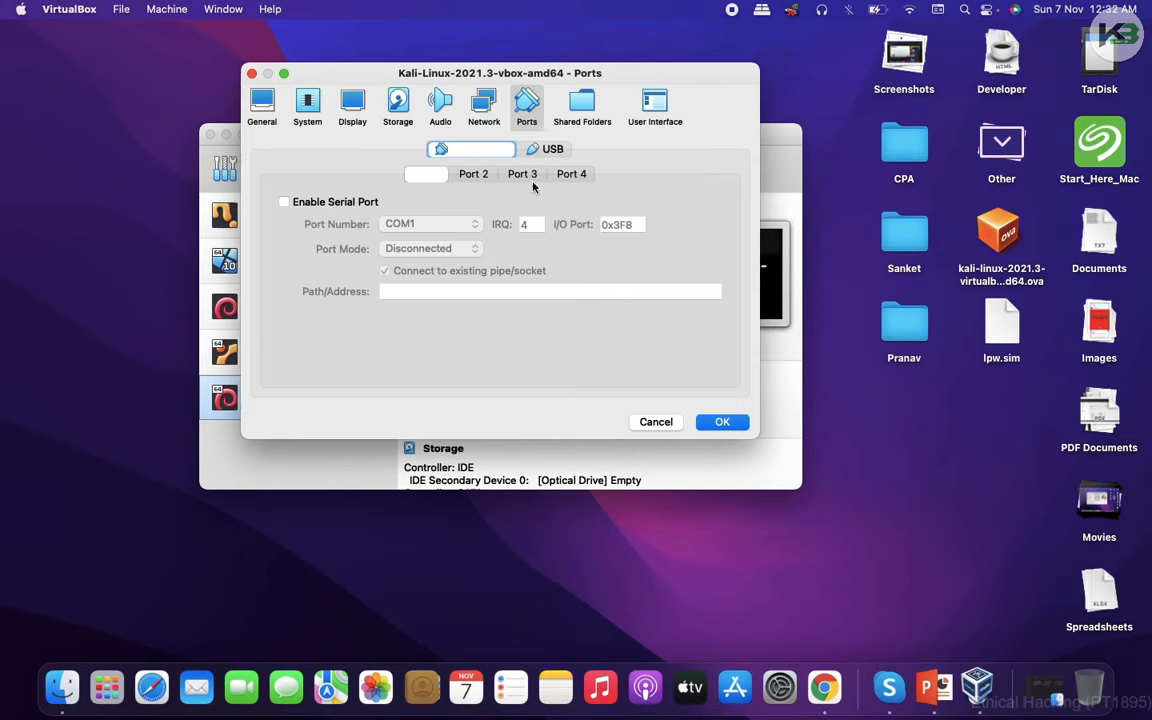
{"action": "left_click", "coordinate": [546, 148]}
{"action": "left_click", "coordinate": [730, 268]}
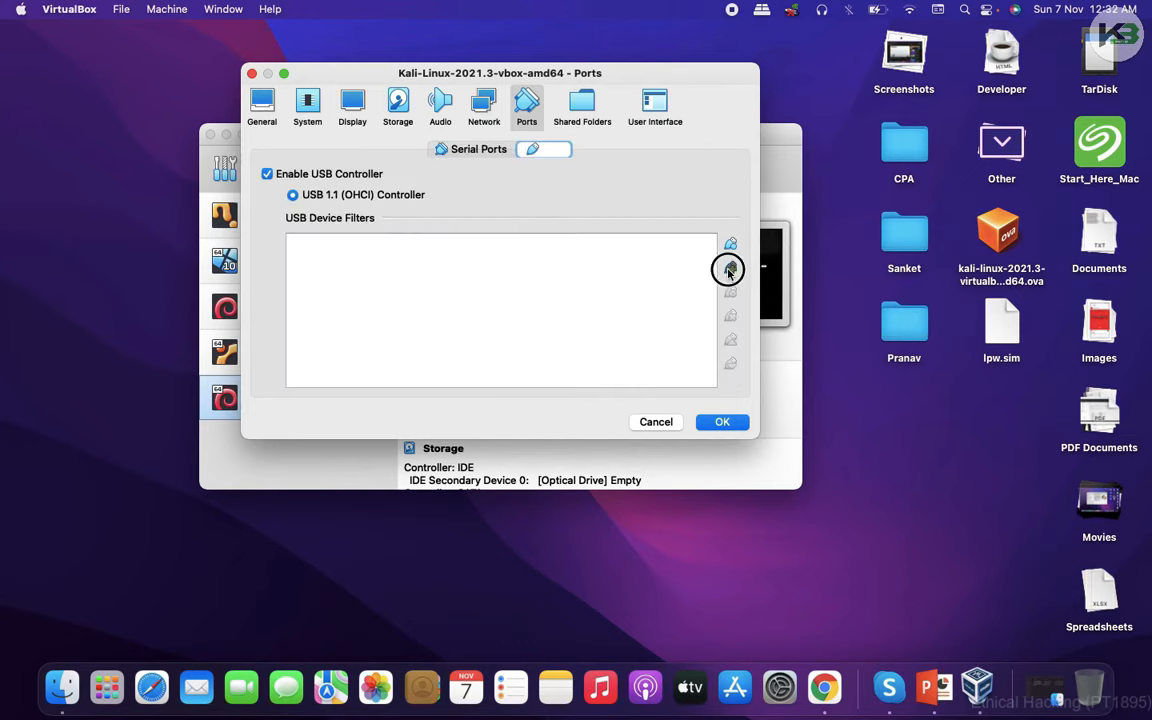
{"action": "left_click", "coordinate": [689, 288]}
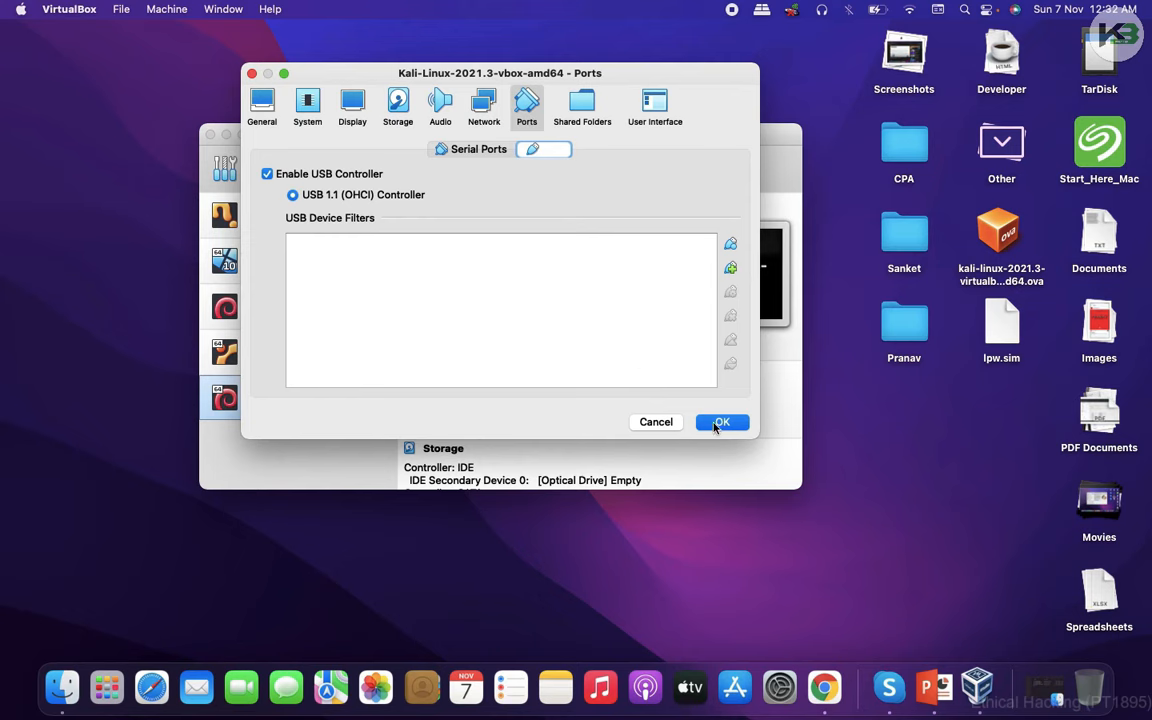
{"action": "left_click", "coordinate": [718, 422]}
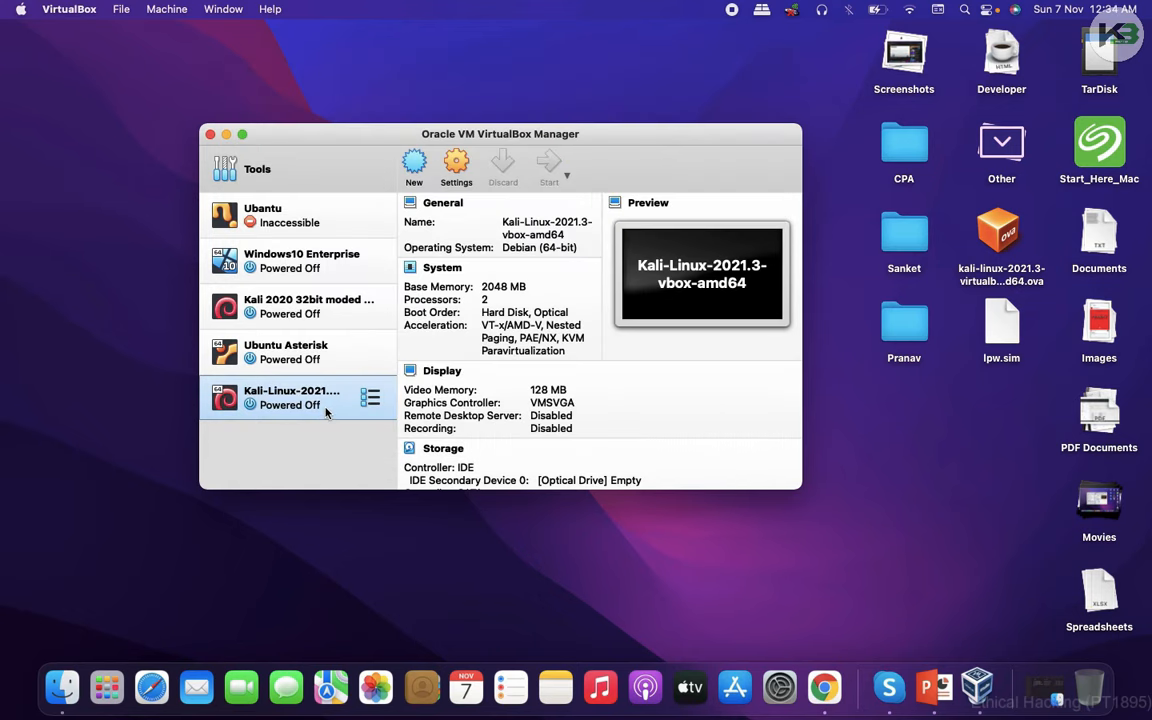
- Start the Kali-Linux-2021.3-vbox-amd64 machine, decline the mouse capture, and dismiss the pointer integration notice at the login screen
{"action": "double_click", "coordinate": [325, 412]}
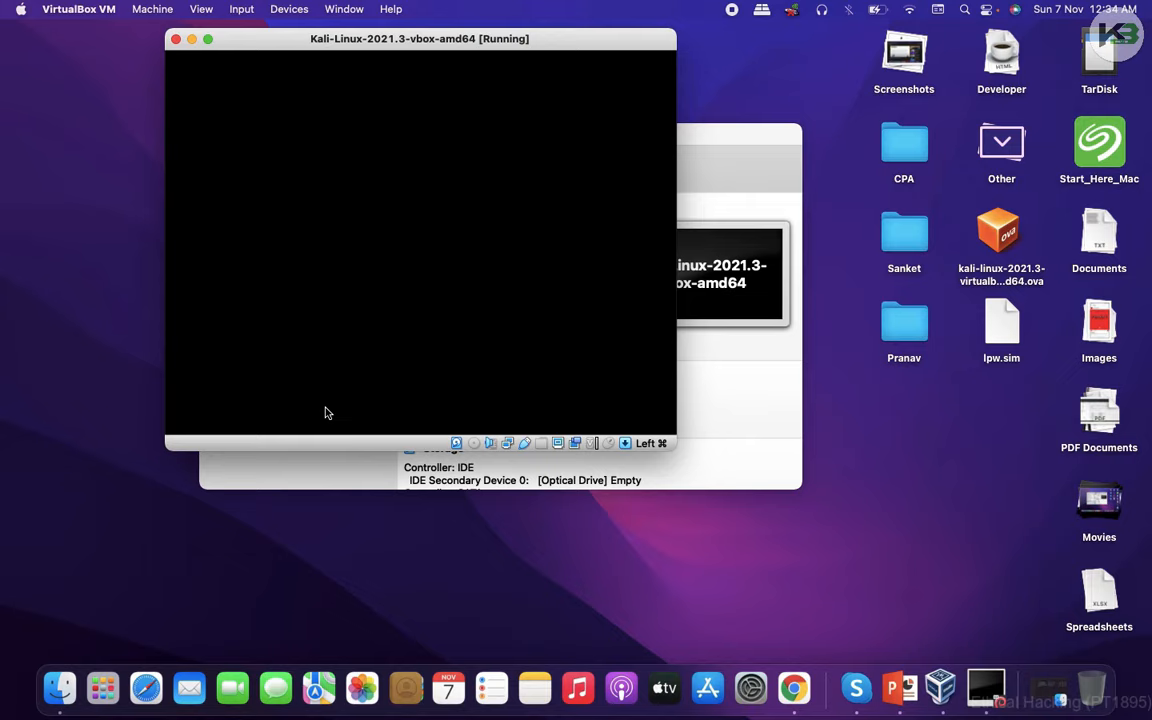
{"action": "left_click", "coordinate": [728, 135]}
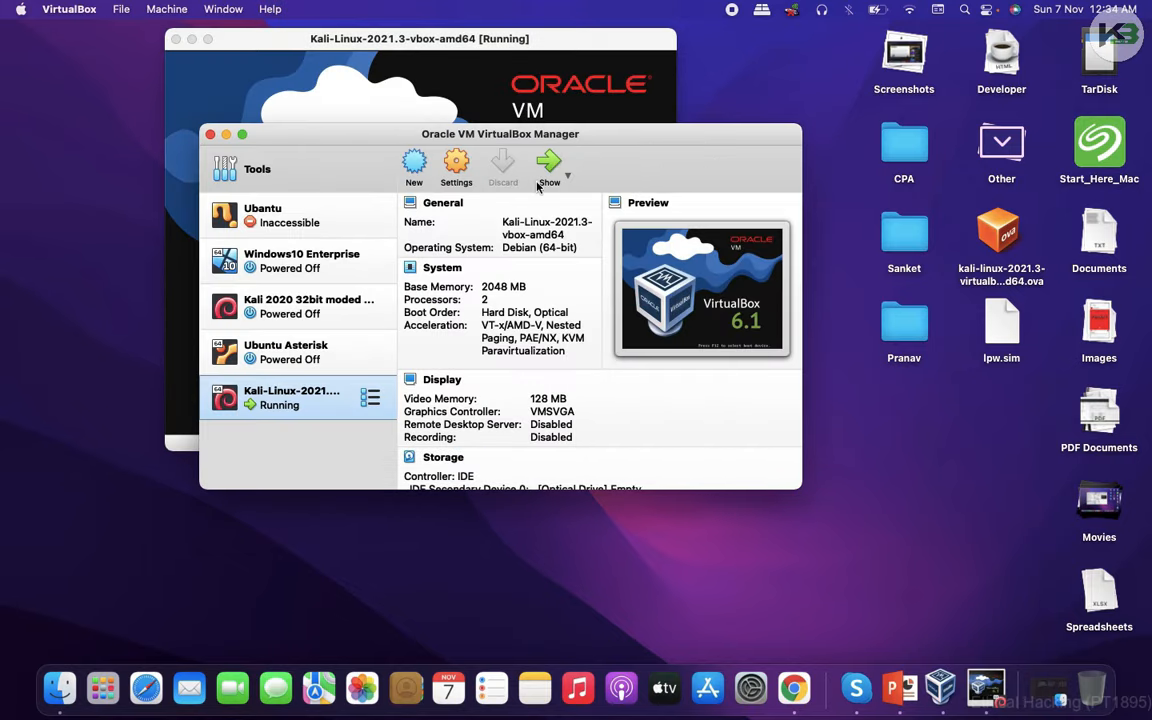
{"action": "left_click", "coordinate": [538, 78]}
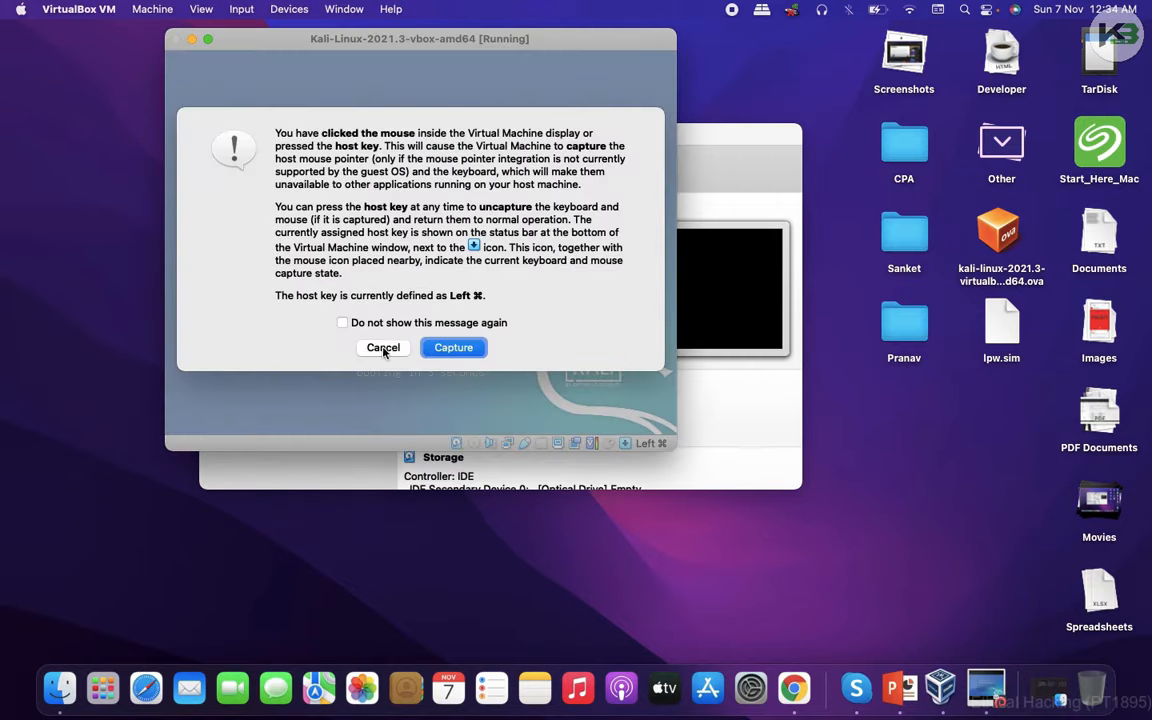
{"action": "left_click", "coordinate": [383, 347]}
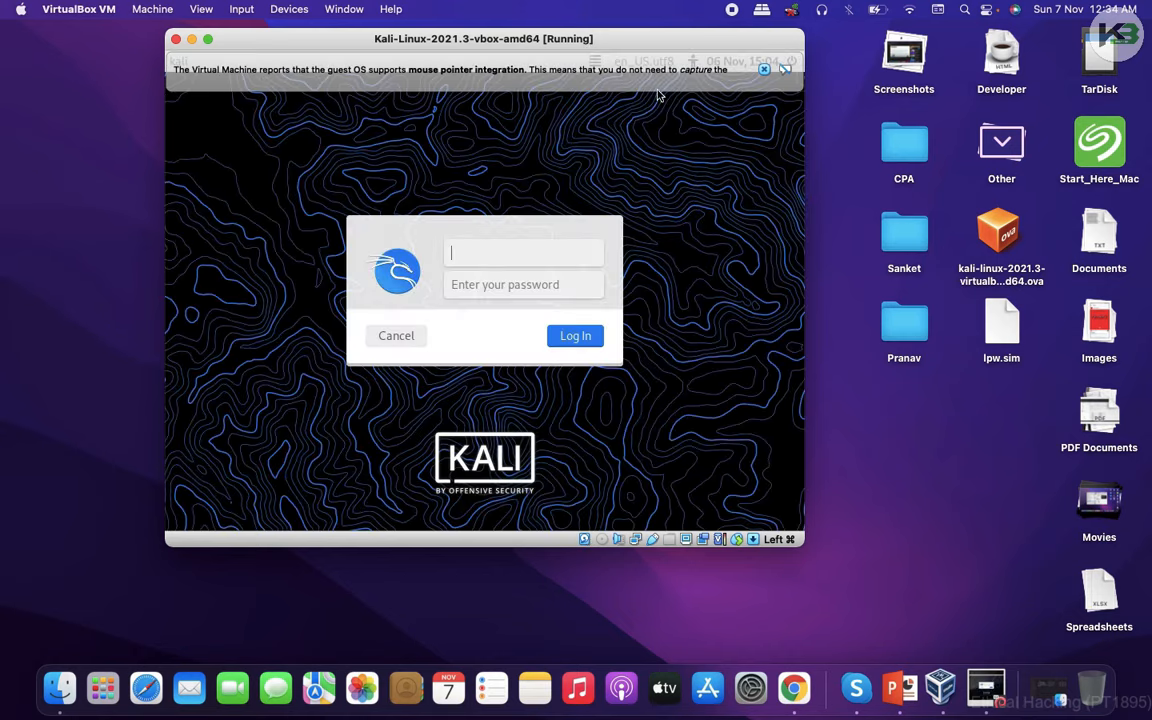
{"action": "left_click", "coordinate": [764, 70]}
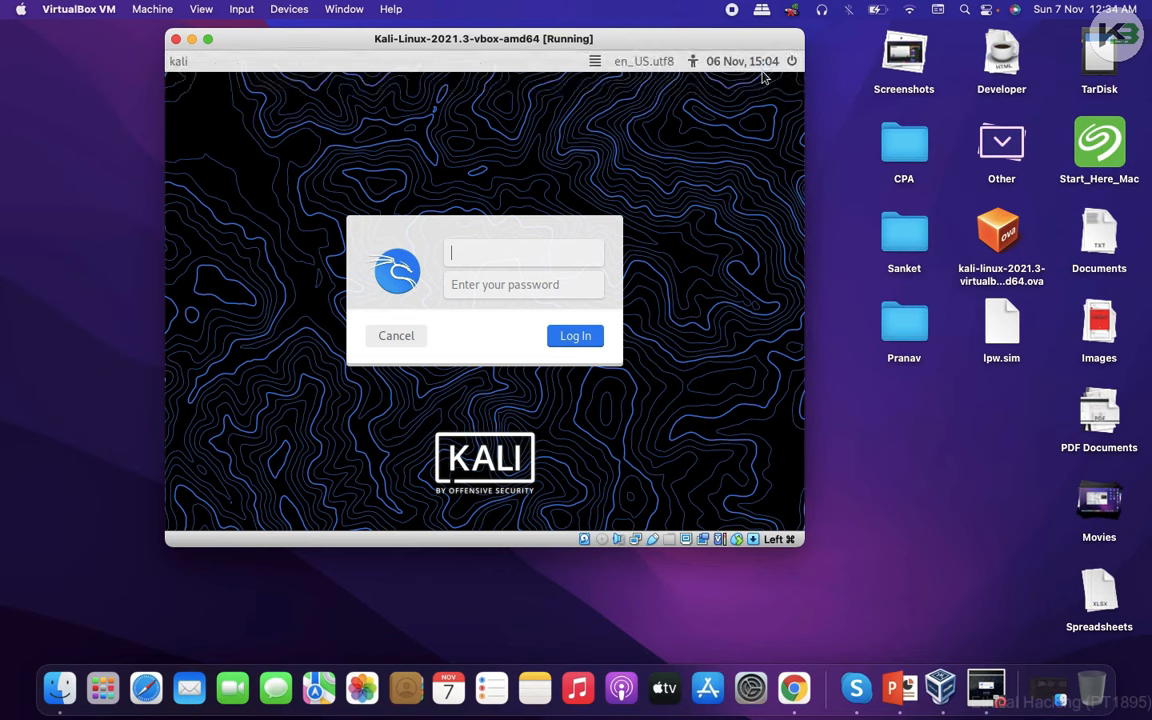
- Log in to Kali Linux with the username kali and the account password
{"action": "left_click", "coordinate": [489, 244]}
{"action": "type", "text": "kali"}
{"action": "left_click", "coordinate": [487, 284]}
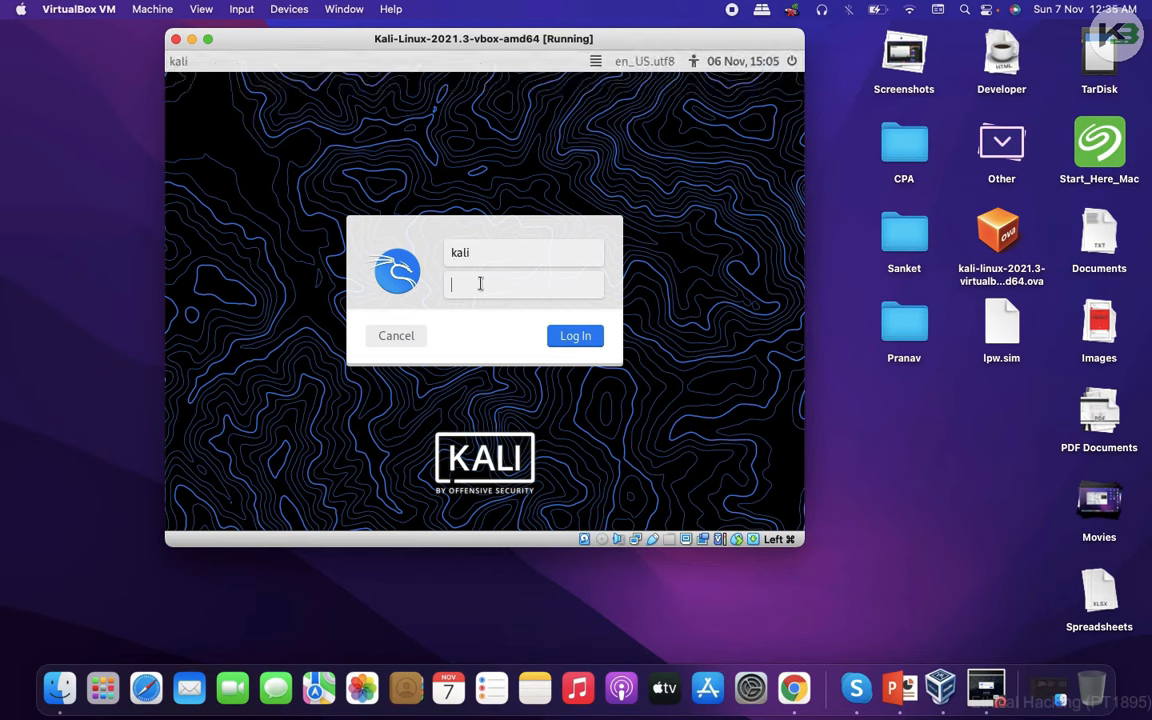
{"action": "type", "text": "kali"}
{"action": "left_click", "coordinate": [566, 337]}
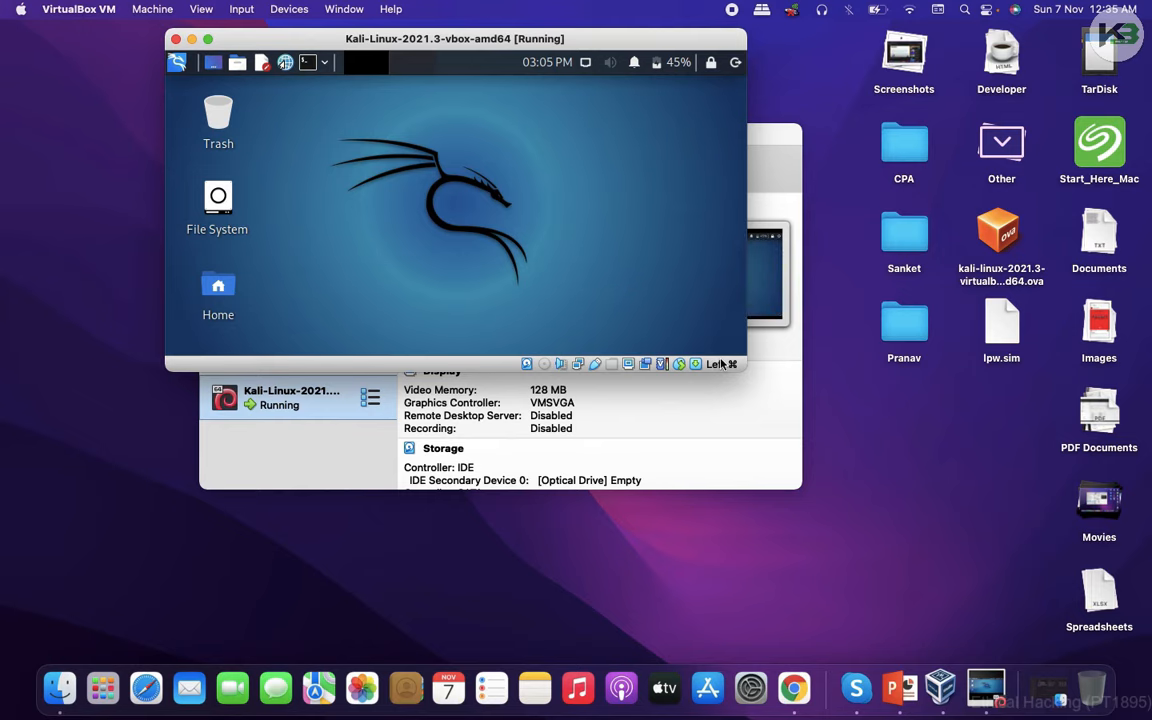
- Enlarge the running Kali machine's window and move it to the upper-left corner of the Mac desktop
{"action": "left_click_drag", "start_coordinate": [737, 369], "coordinate": [1043, 648]}
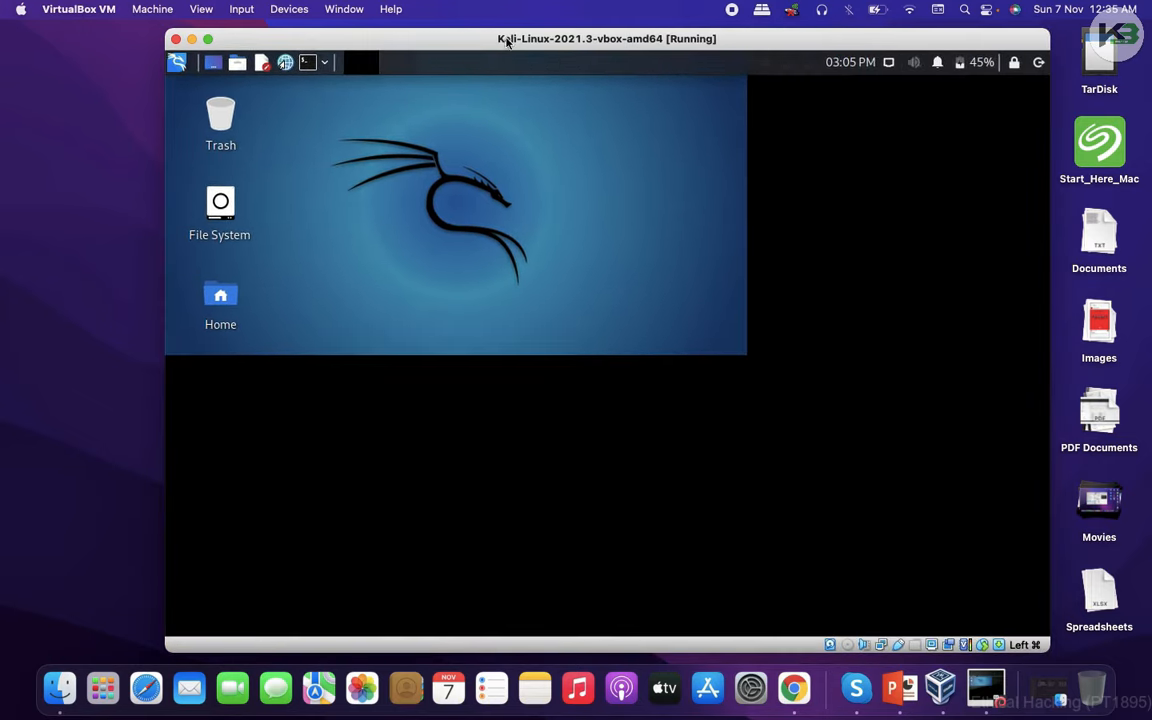
{"action": "left_click_drag", "start_coordinate": [487, 38], "coordinate": [330, 10]}
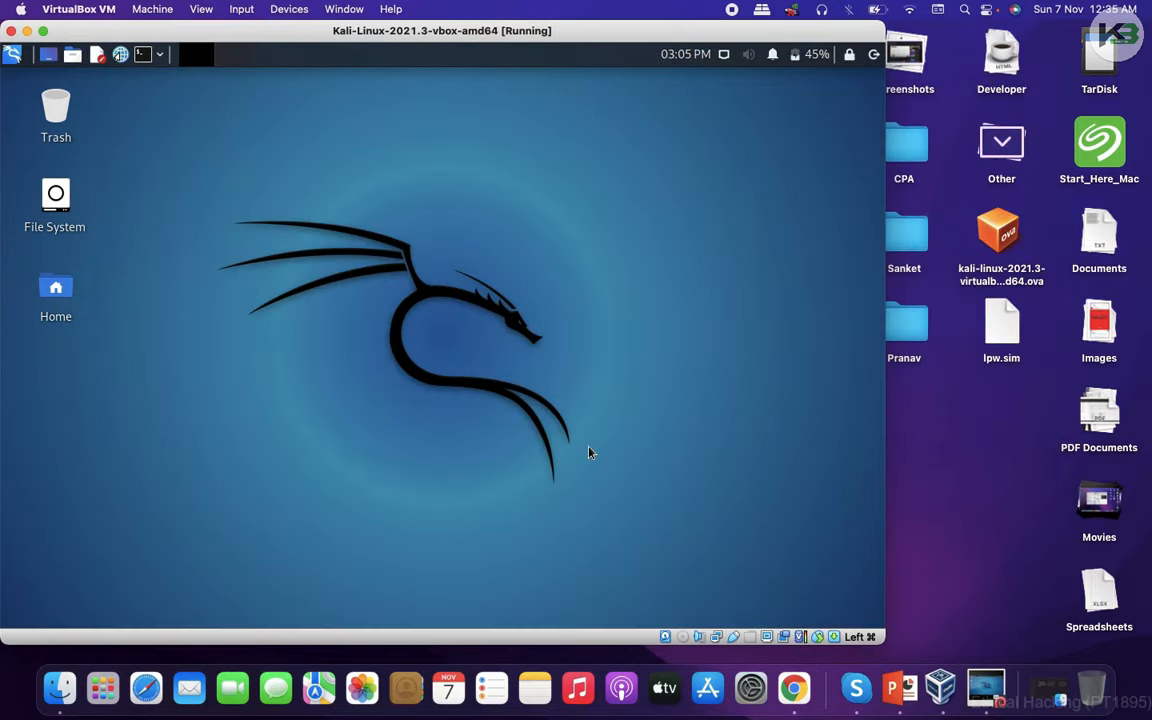
- Enlarge the running Kali machine's window to span the full width of the Mac desktop
{"action": "double_click", "coordinate": [879, 638]}
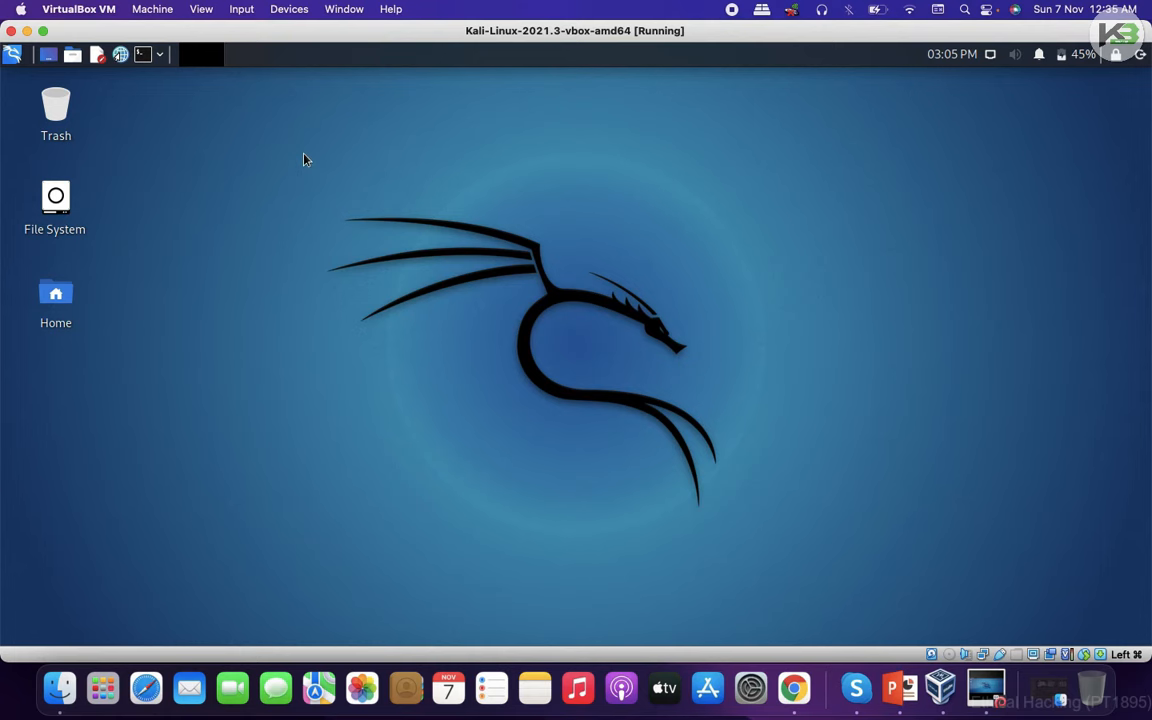
{"action": "left_click_drag", "start_coordinate": [305, 160], "coordinate": [820, 495]}
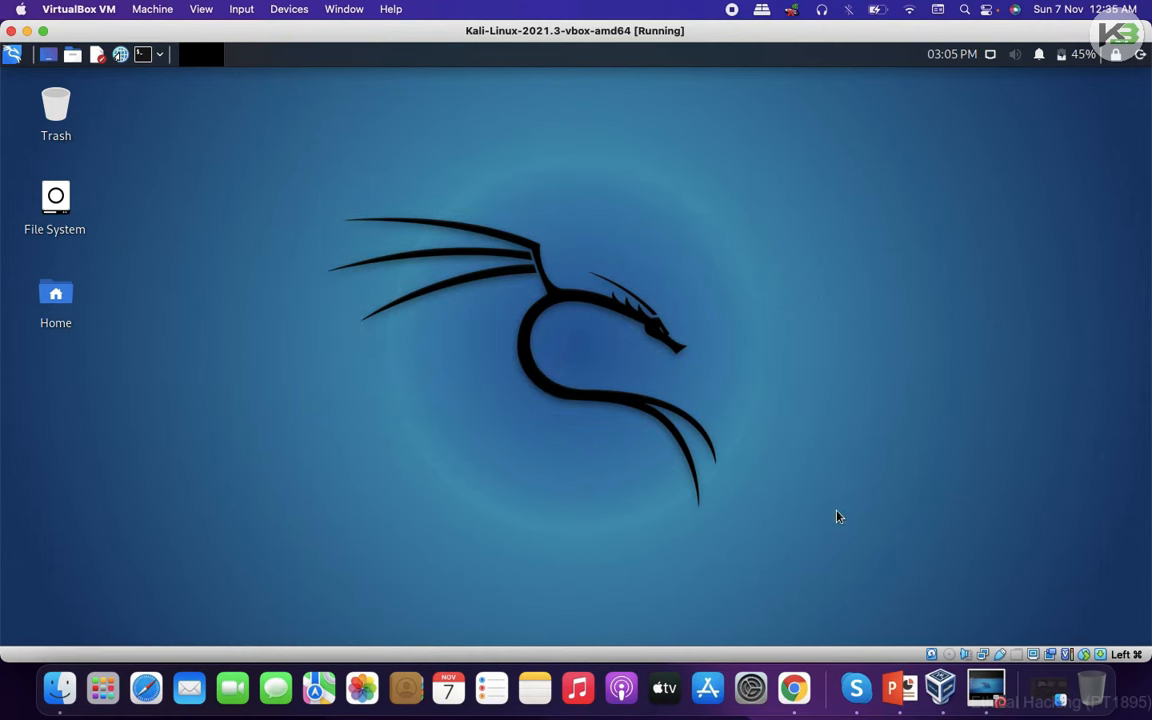
- Examine the tool categories in Kali's applications menu, including Vulnerability Analysis, Password Attacks, Reverse Engineering, and Sniffing & Spoofing
{"action": "left_click", "coordinate": [13, 56]}
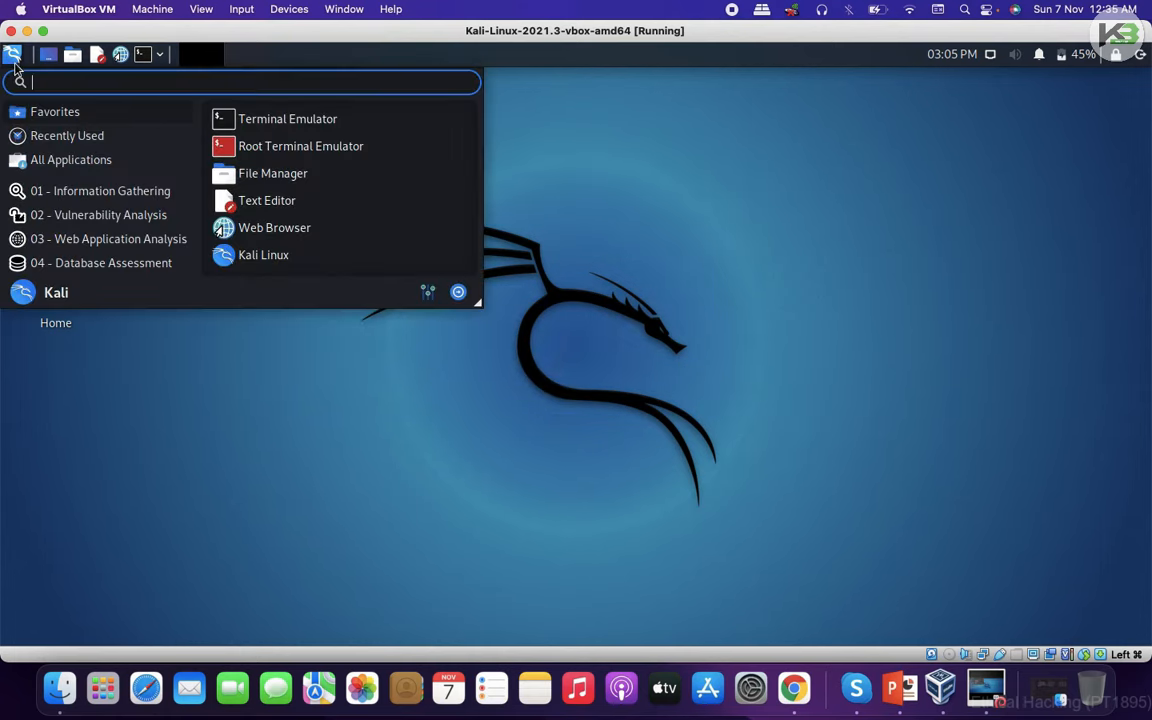
{"action": "left_click", "coordinate": [64, 192]}
{"action": "scroll", "coordinate": [64, 190], "scroll_direction": "down", "scroll_amount": 2}
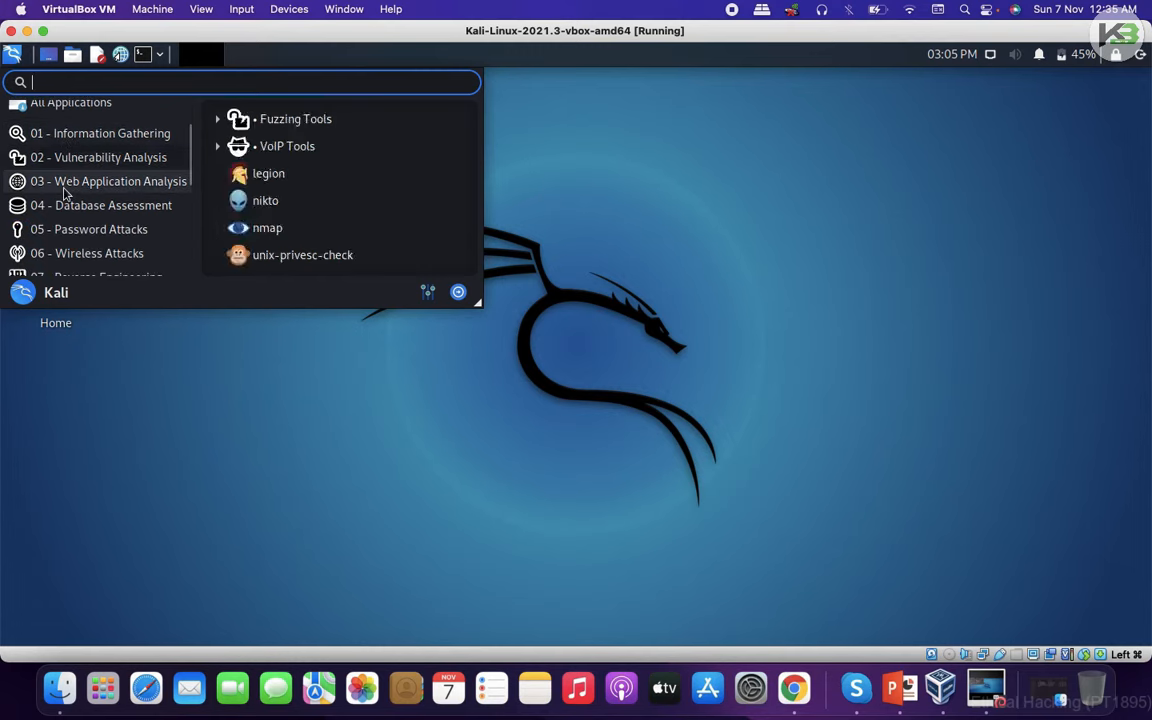
{"action": "scroll", "coordinate": [110, 175], "scroll_direction": "down", "scroll_amount": 1}
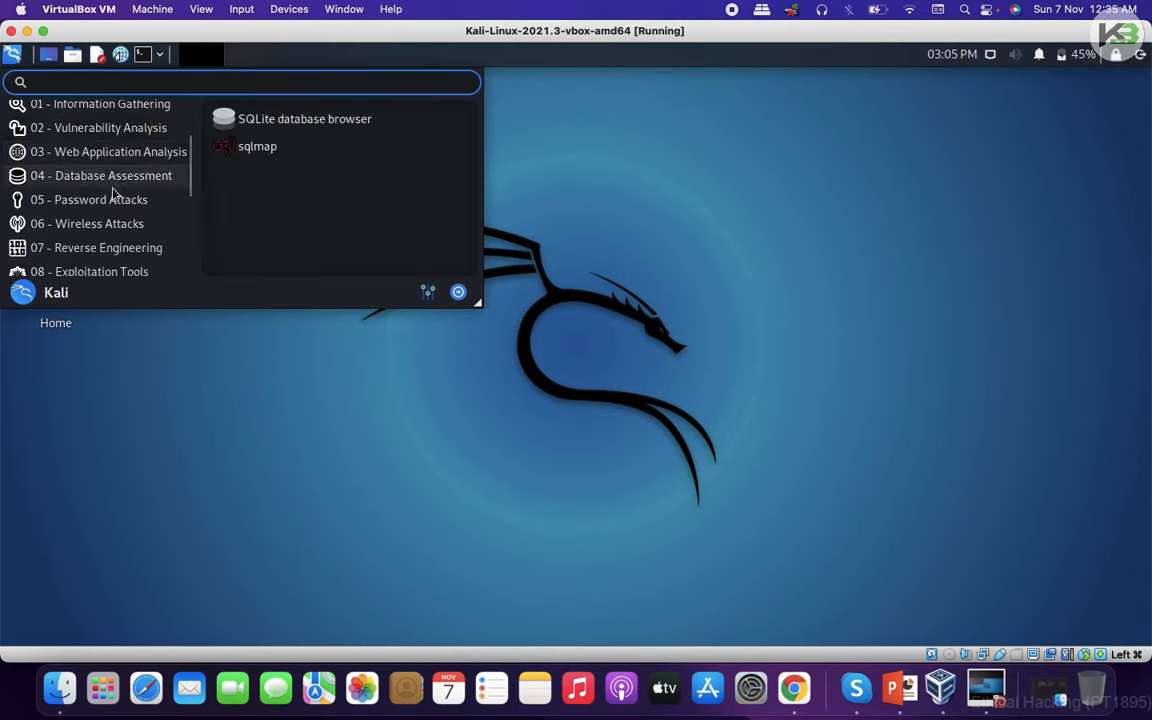
{"action": "mouse_move", "coordinate": [105, 195]}
{"action": "scroll", "coordinate": [278, 266], "scroll_direction": "down", "scroll_amount": 2}
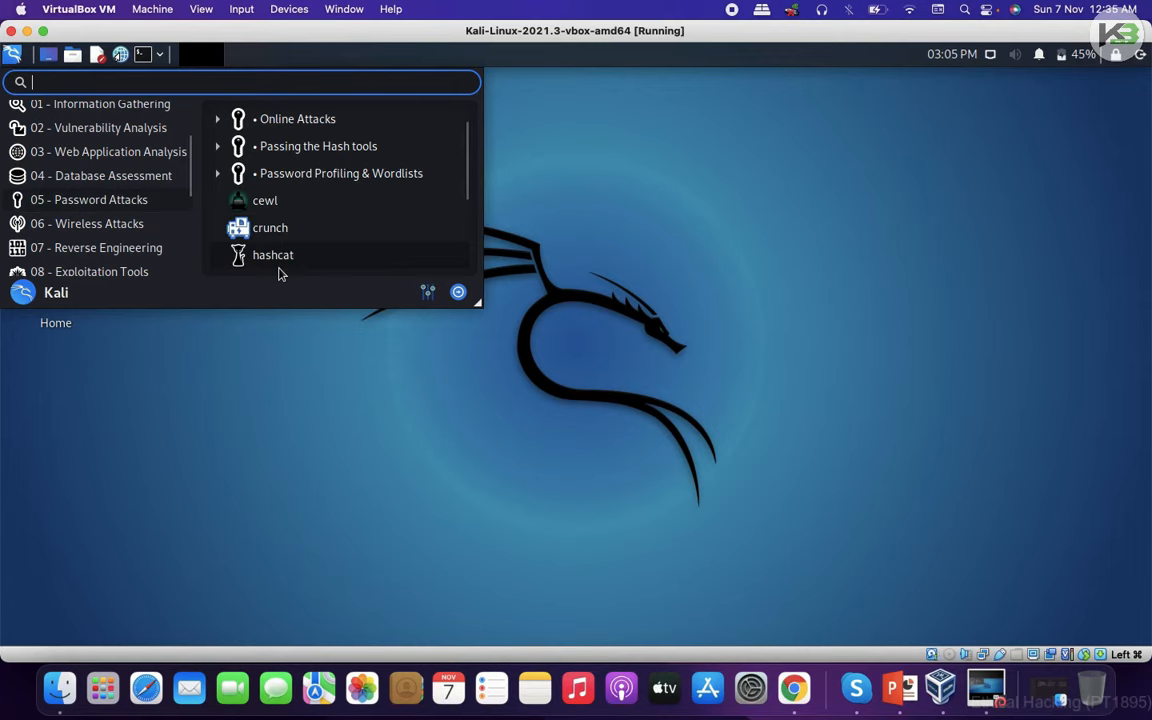
{"action": "scroll", "coordinate": [278, 258], "scroll_direction": "down", "scroll_amount": 4}
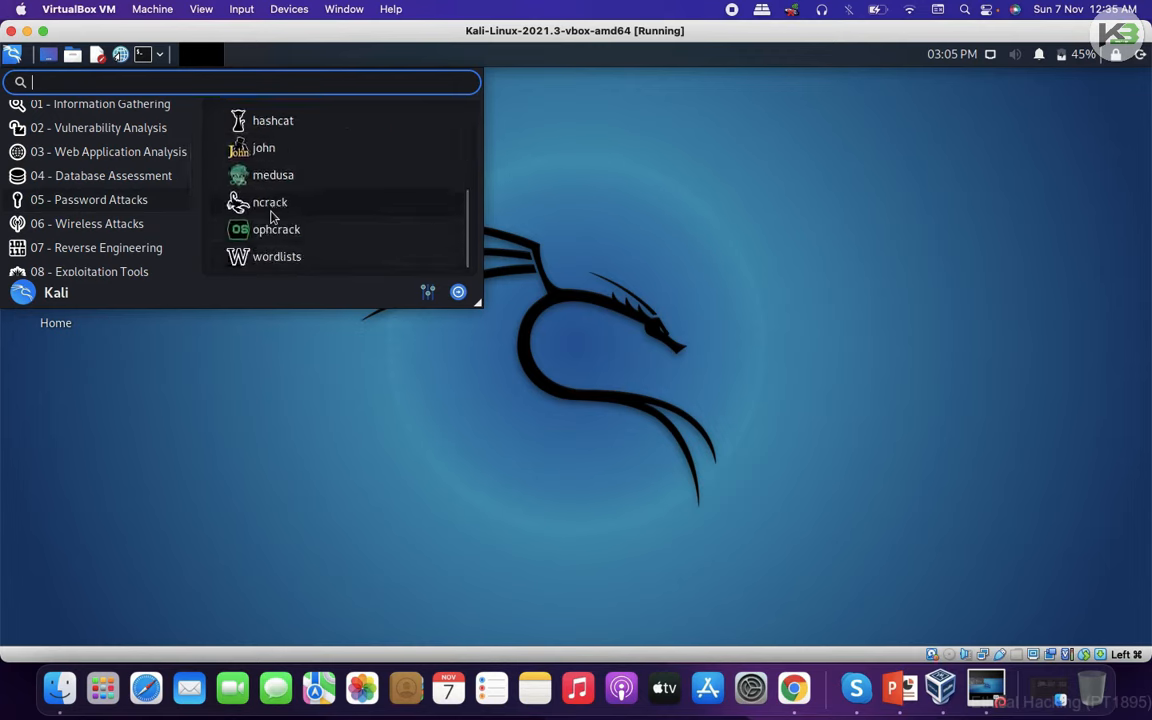
{"action": "left_click", "coordinate": [116, 249]}
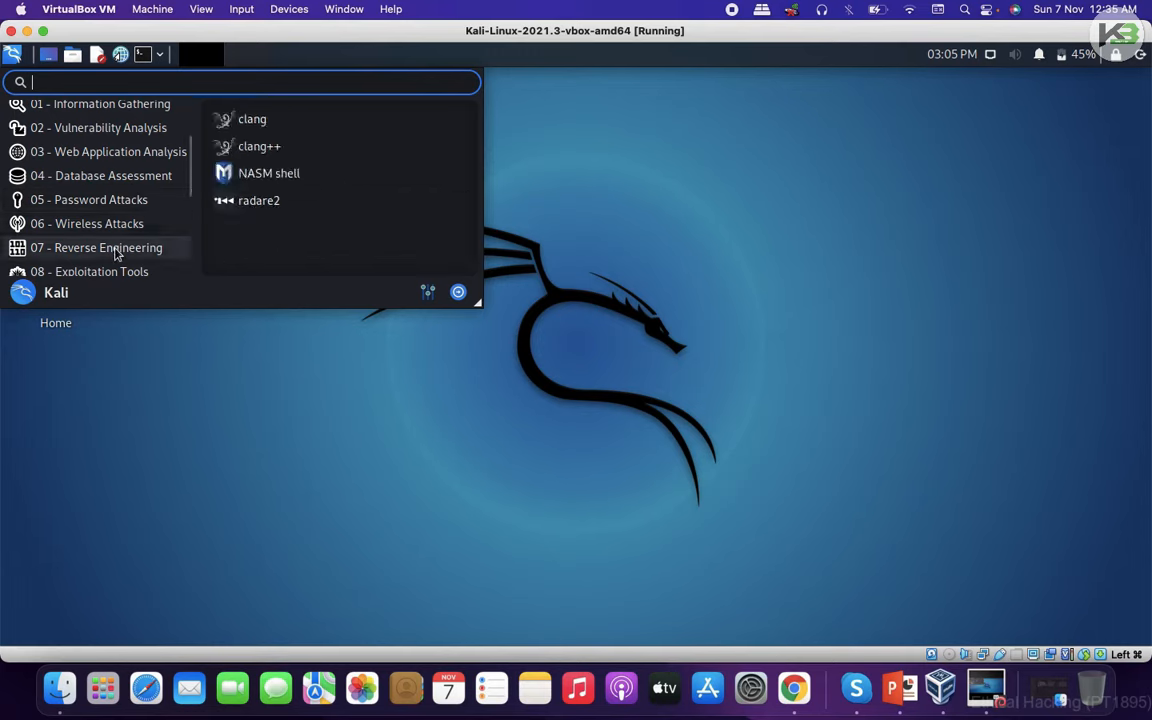
{"action": "scroll", "coordinate": [93, 239], "scroll_direction": "down", "scroll_amount": 3}
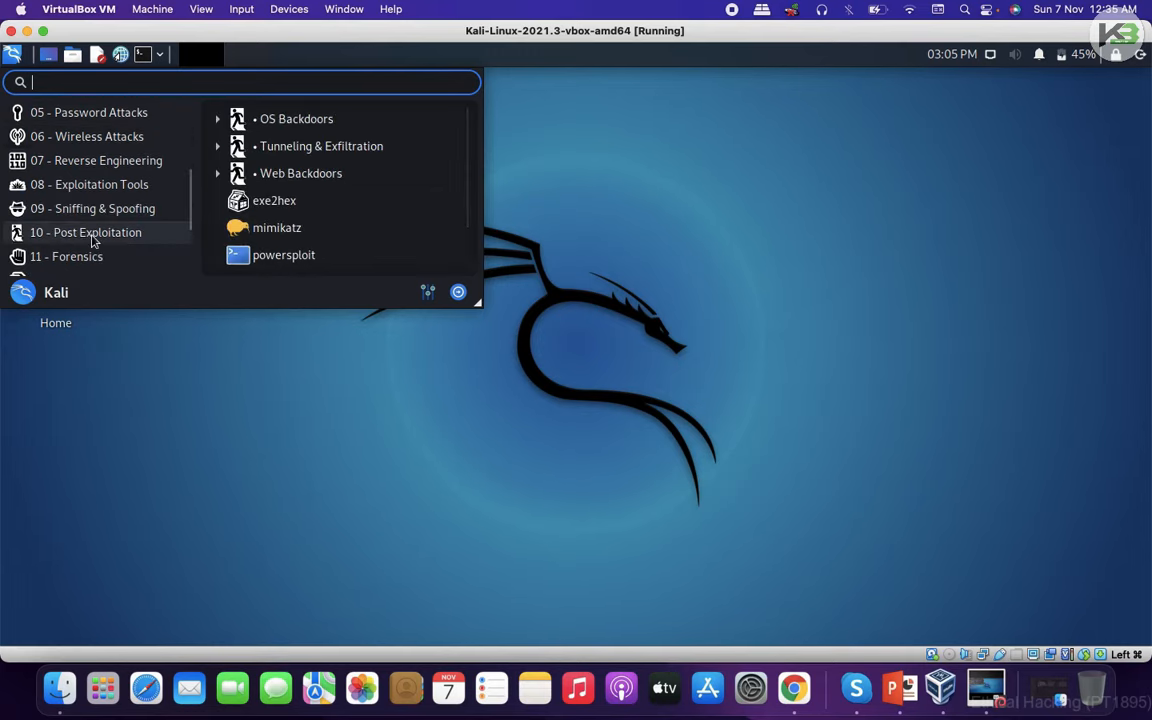
{"action": "mouse_move", "coordinate": [110, 220]}
{"action": "scroll", "coordinate": [252, 213], "scroll_direction": "down", "scroll_amount": 2}
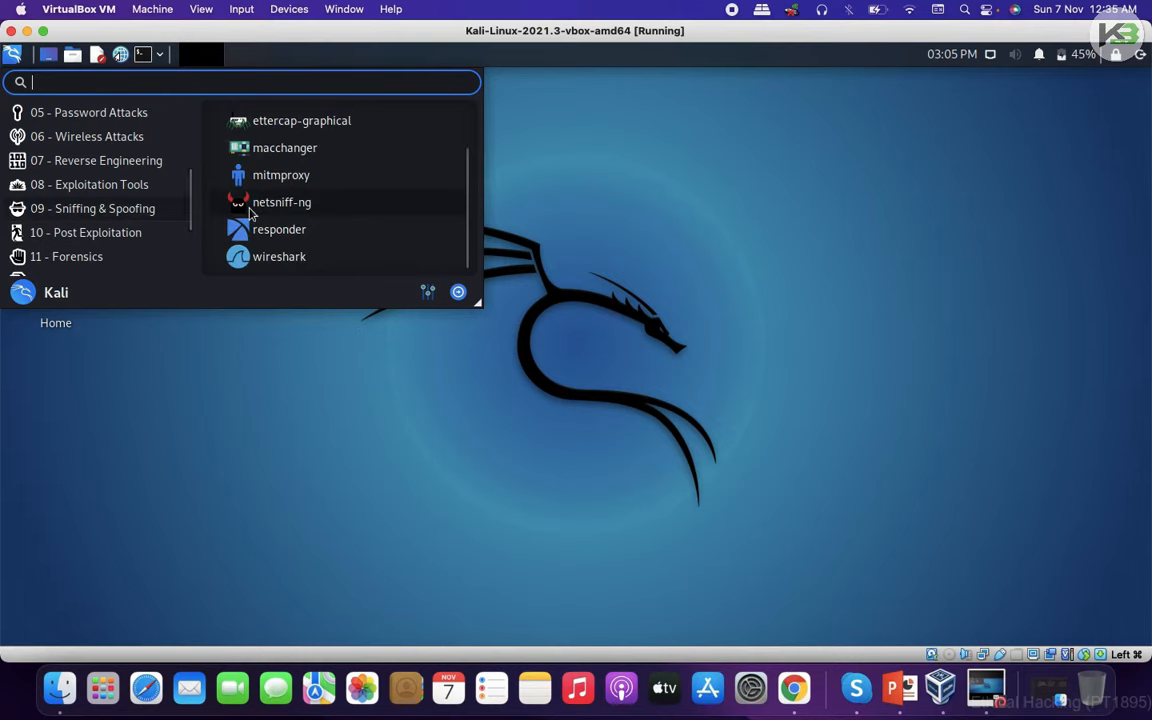
{"action": "left_click", "coordinate": [175, 410]}
{"action": "left_click_drag", "start_coordinate": [284, 134], "coordinate": [983, 612]}
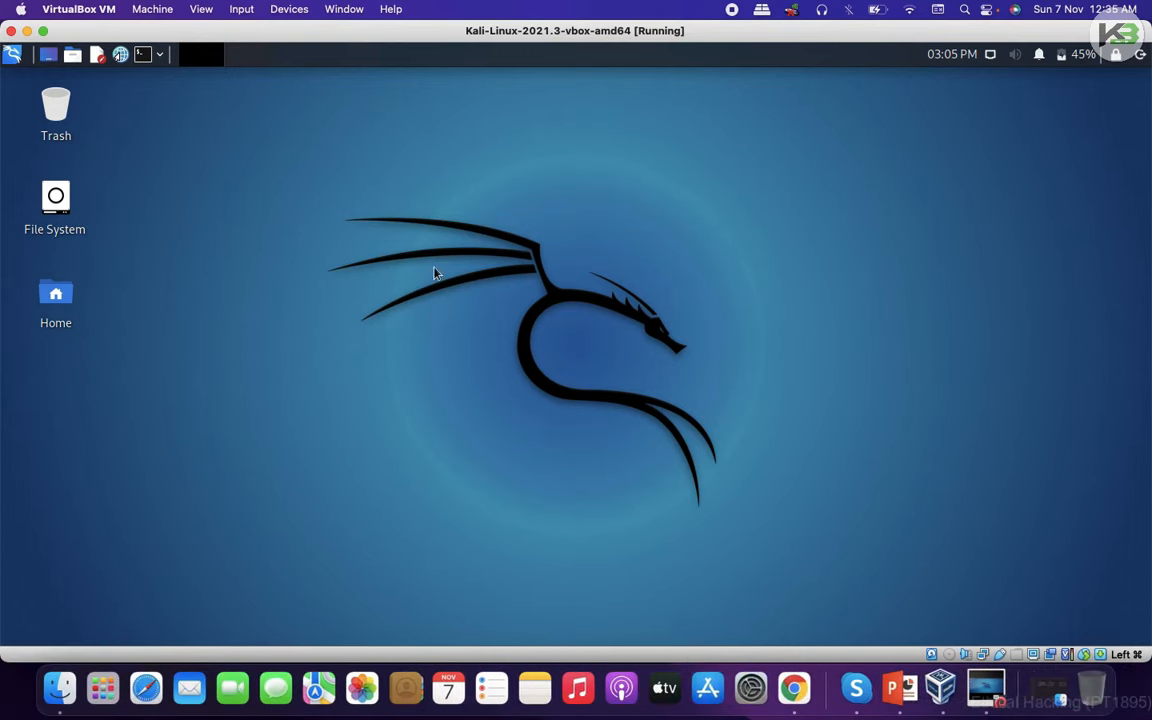
{"action": "left_click", "coordinate": [283, 192]}
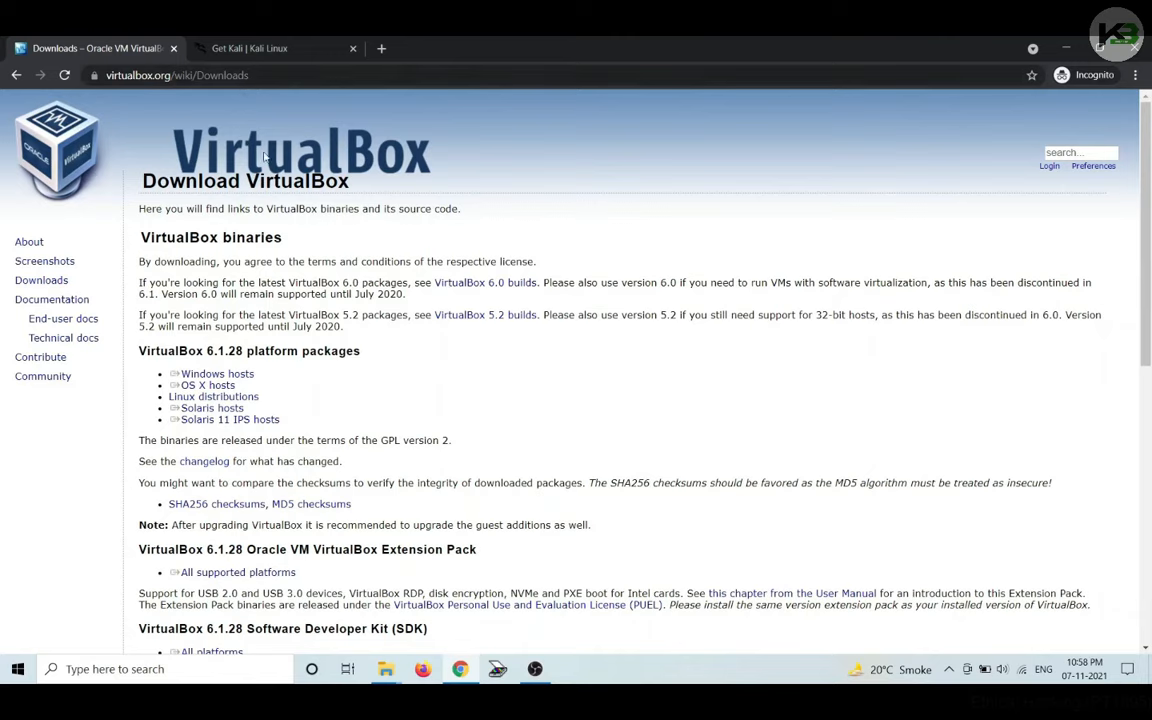
- Download the VirtualBox 6.1.28 platform package for Windows hosts
{"action": "left_click", "coordinate": [250, 373]}
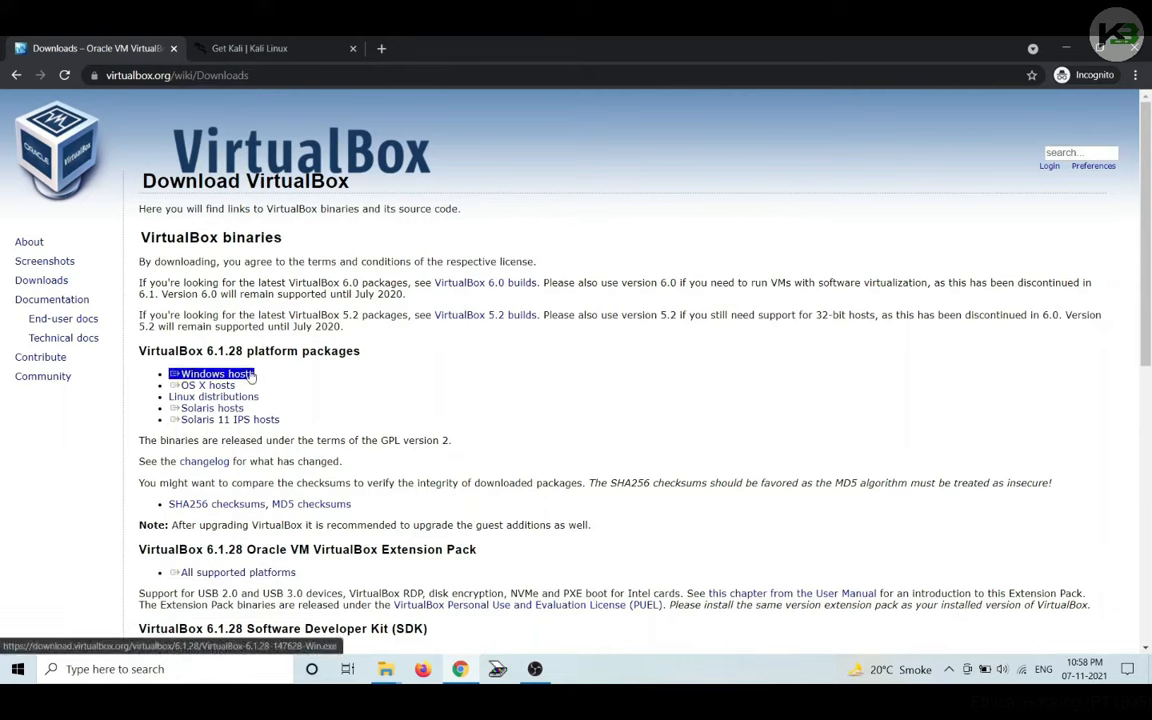
{"action": "left_click", "coordinate": [251, 376]}
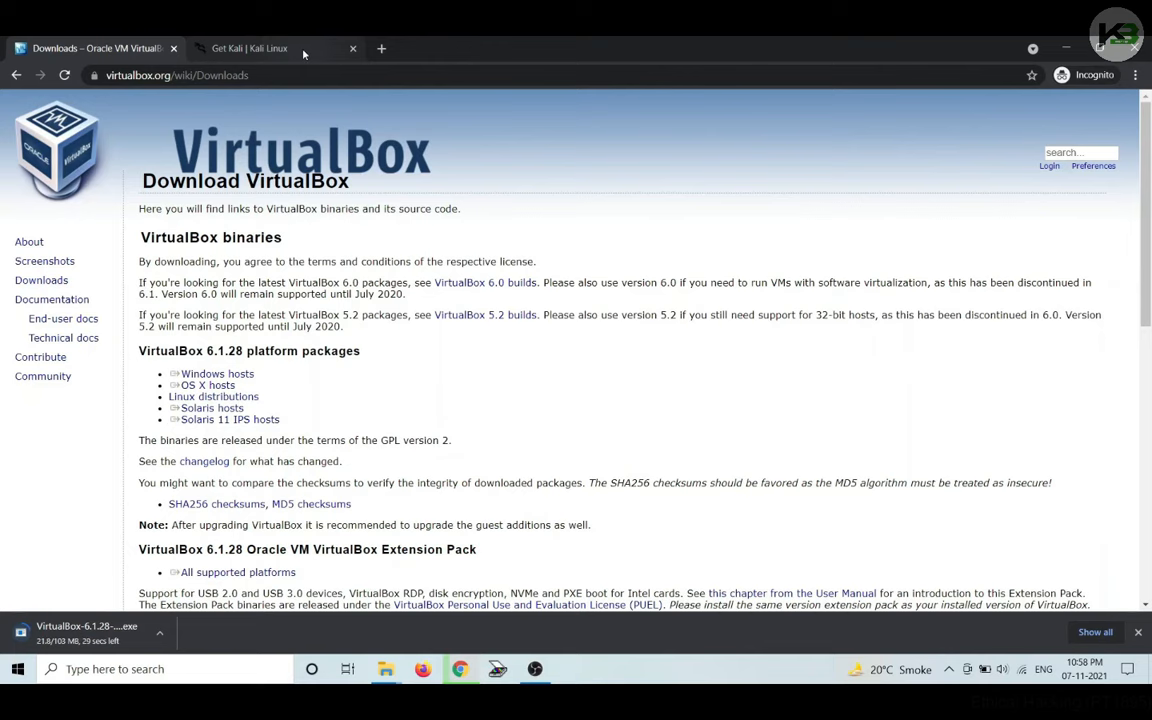
- Find the virtual machine images on the Get Kali page and download the 64-bit VirtualBox image
{"action": "left_click", "coordinate": [272, 45]}
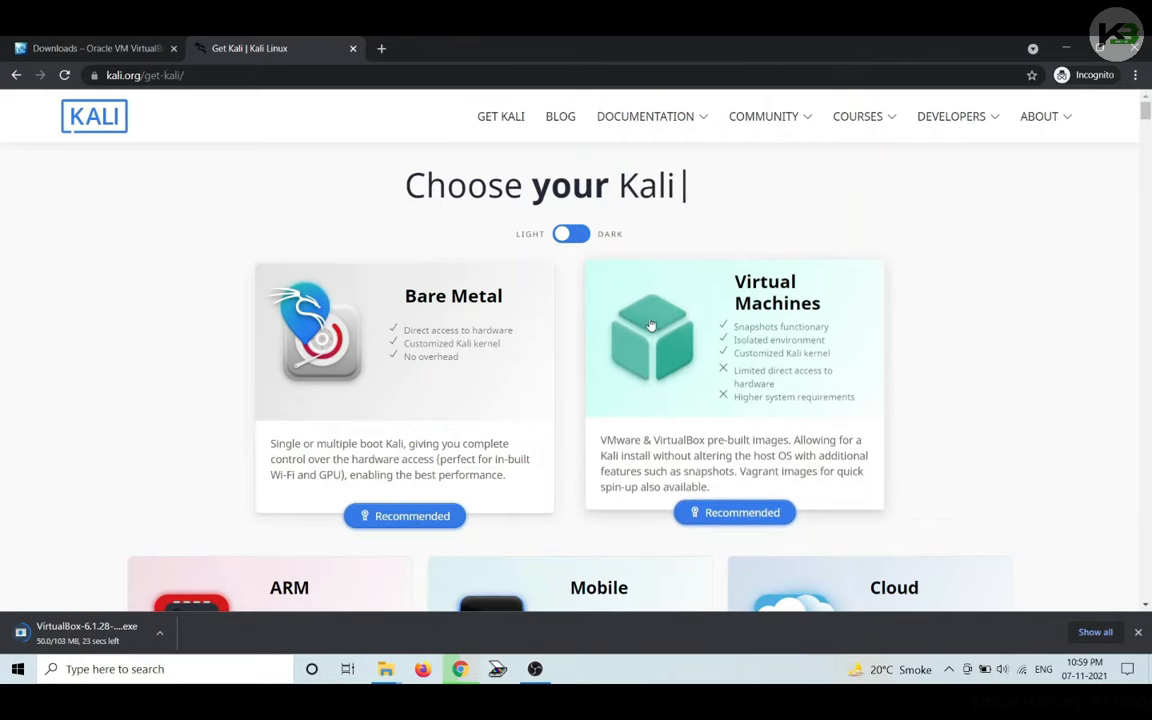
{"action": "right_click", "coordinate": [772, 301]}
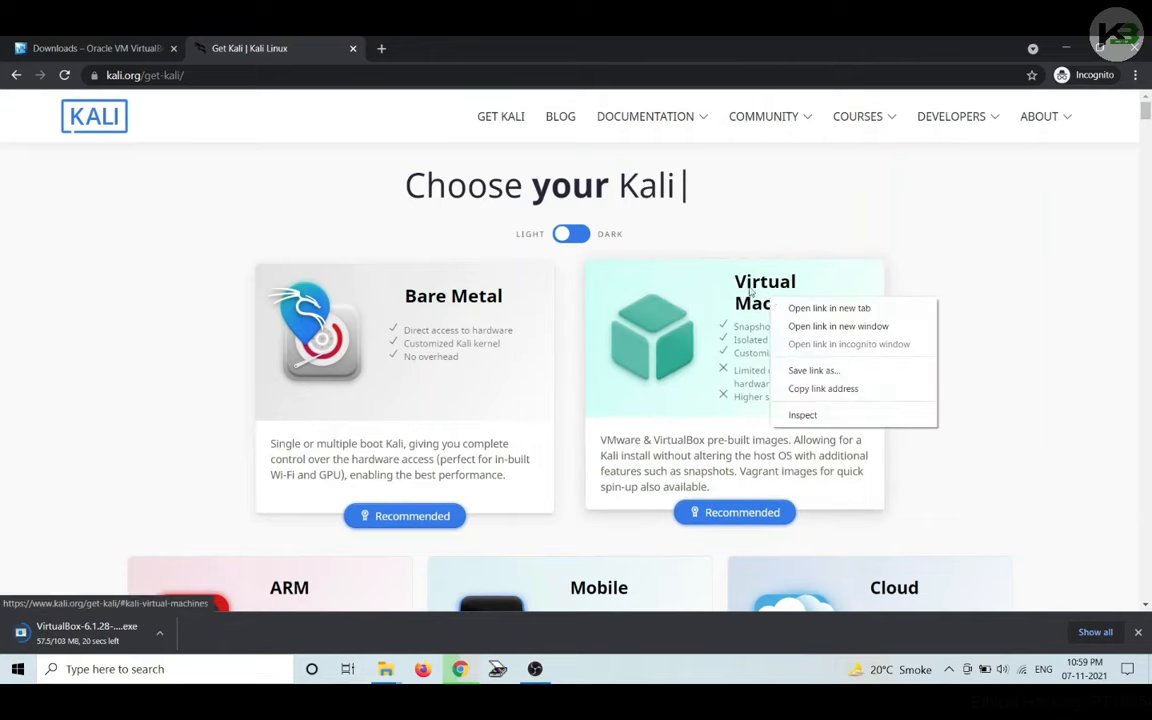
{"action": "left_click", "coordinate": [744, 291]}
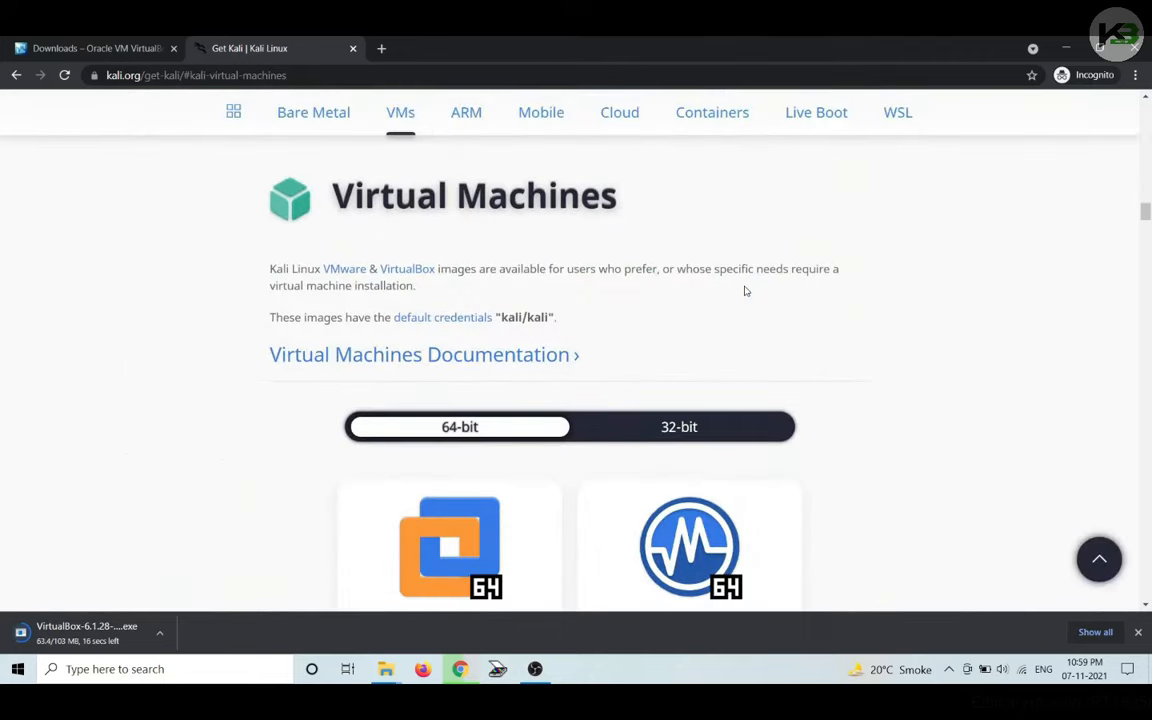
{"action": "scroll", "coordinate": [744, 291], "scroll_direction": "down", "scroll_amount": 1}
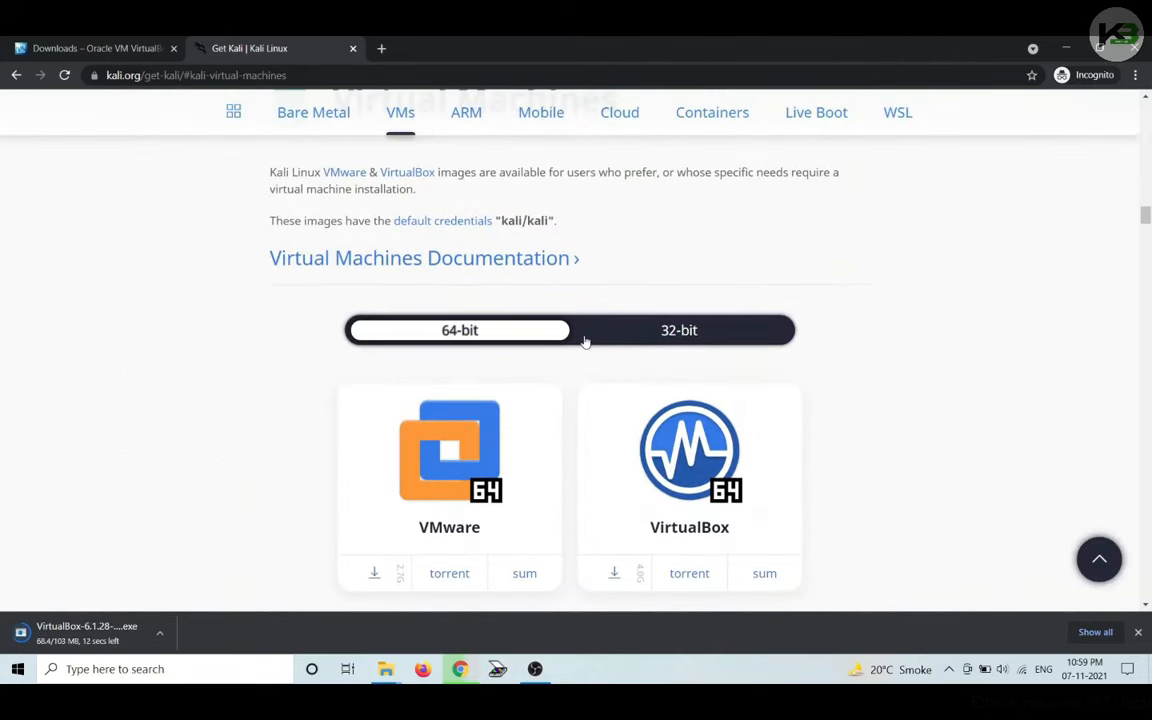
{"action": "scroll", "coordinate": [531, 343], "scroll_direction": "down", "scroll_amount": 2}
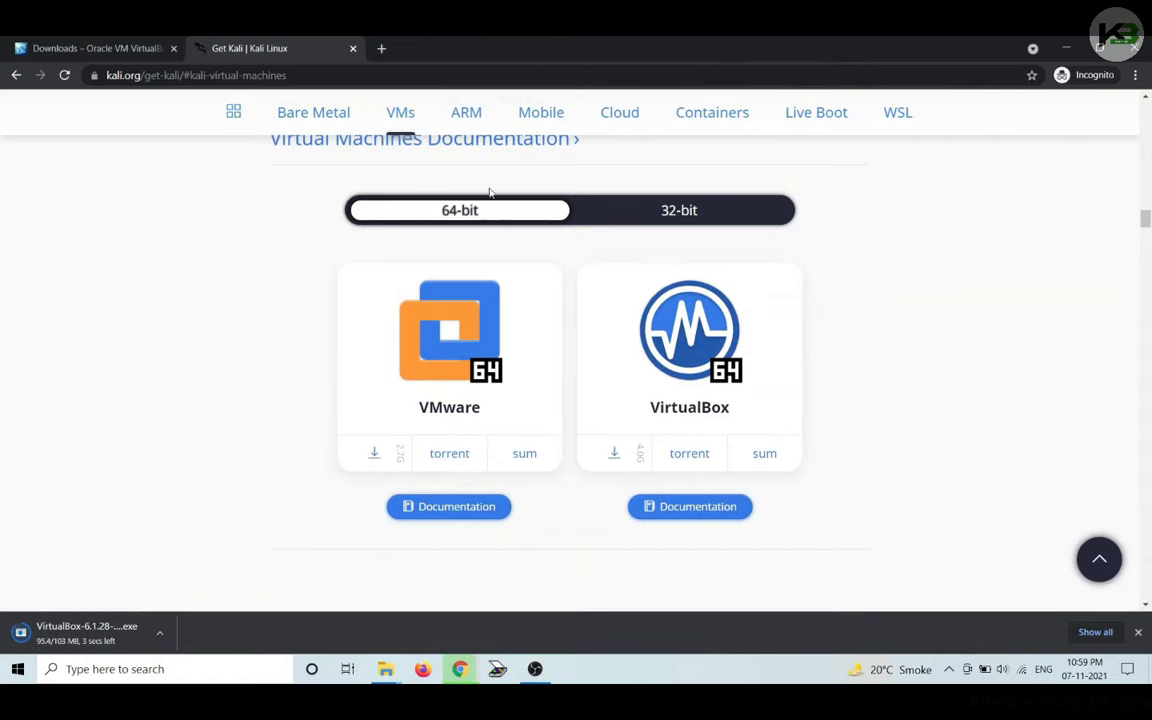
{"action": "left_click_drag", "start_coordinate": [491, 209], "coordinate": [975, 345]}
{"action": "left_click", "coordinate": [975, 345]}
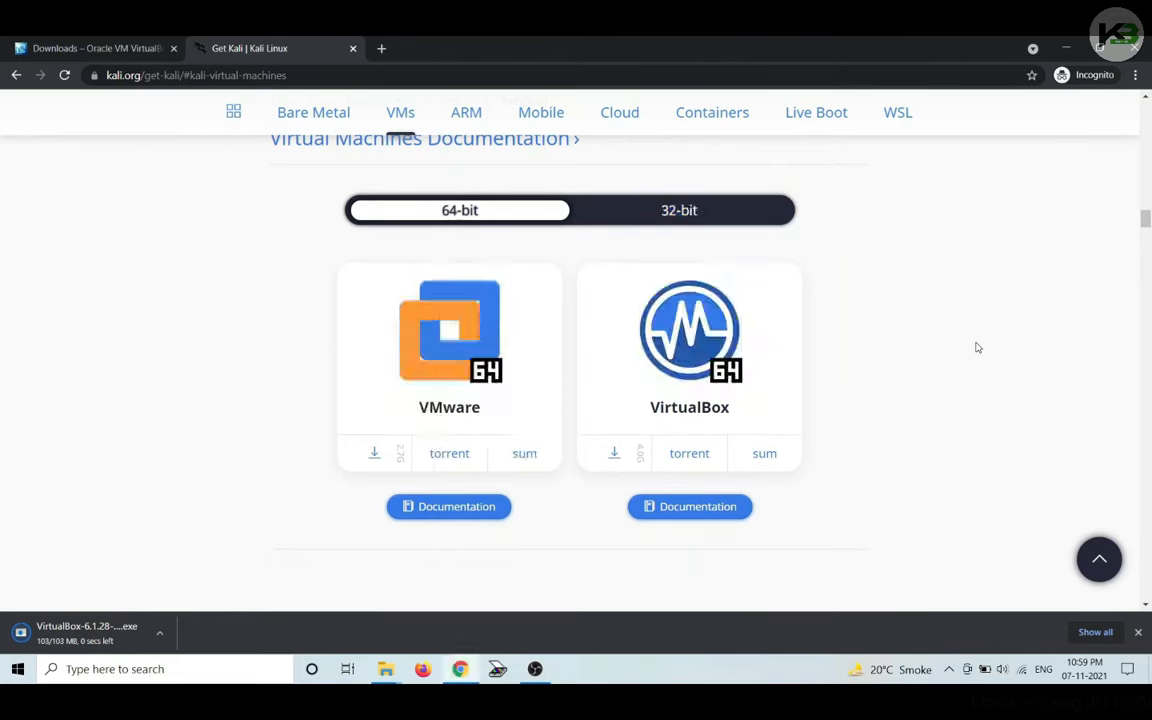
{"action": "left_click", "coordinate": [610, 452]}
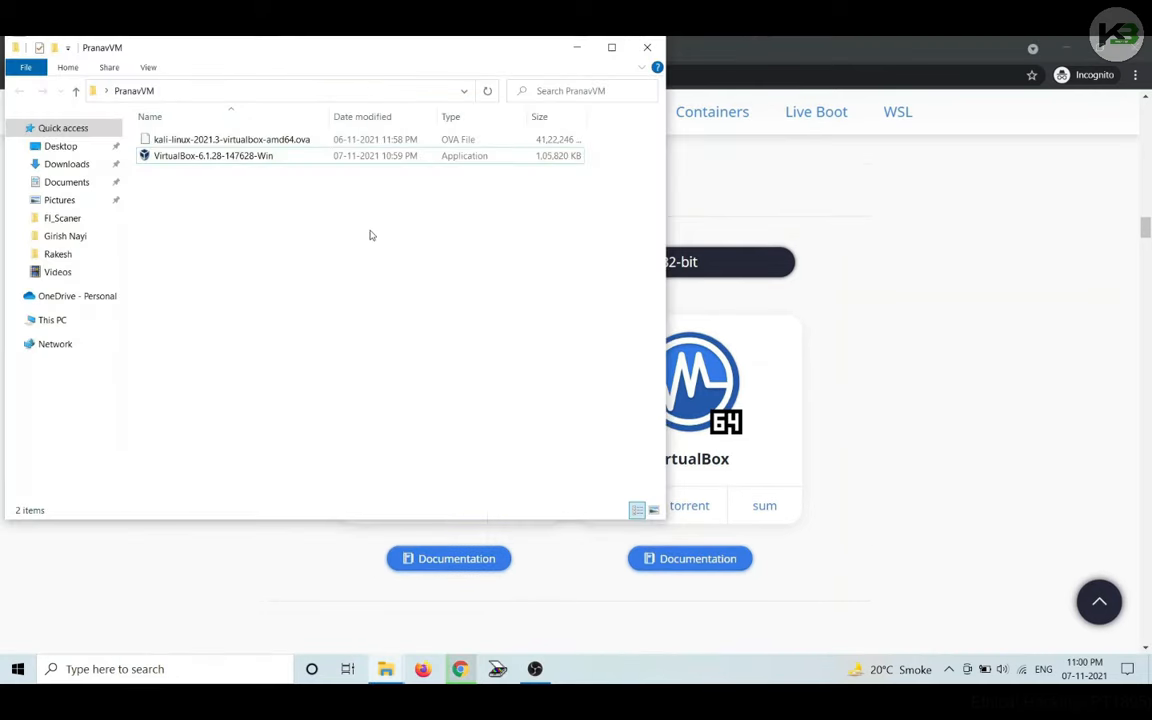
- Launch the downloaded VirtualBox-6.1.28-147628-Win installer from its folder
{"action": "left_click", "coordinate": [286, 140]}
{"action": "key", "text": "Down"}
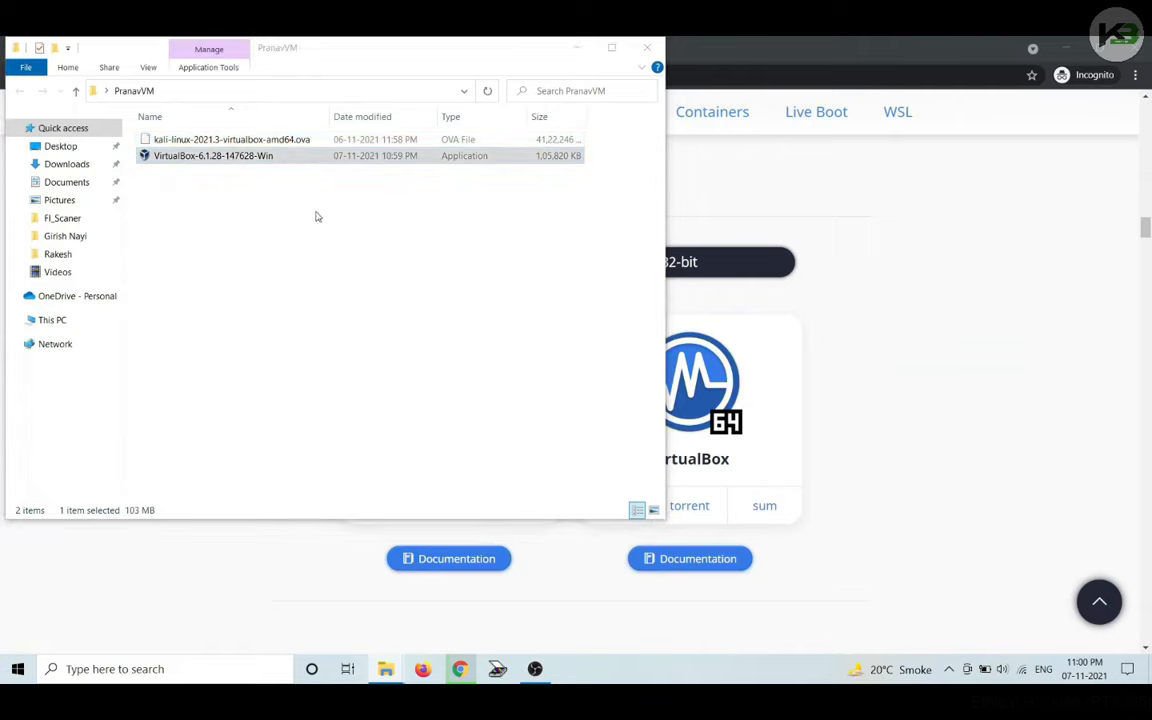
{"action": "key", "text": "Return"}
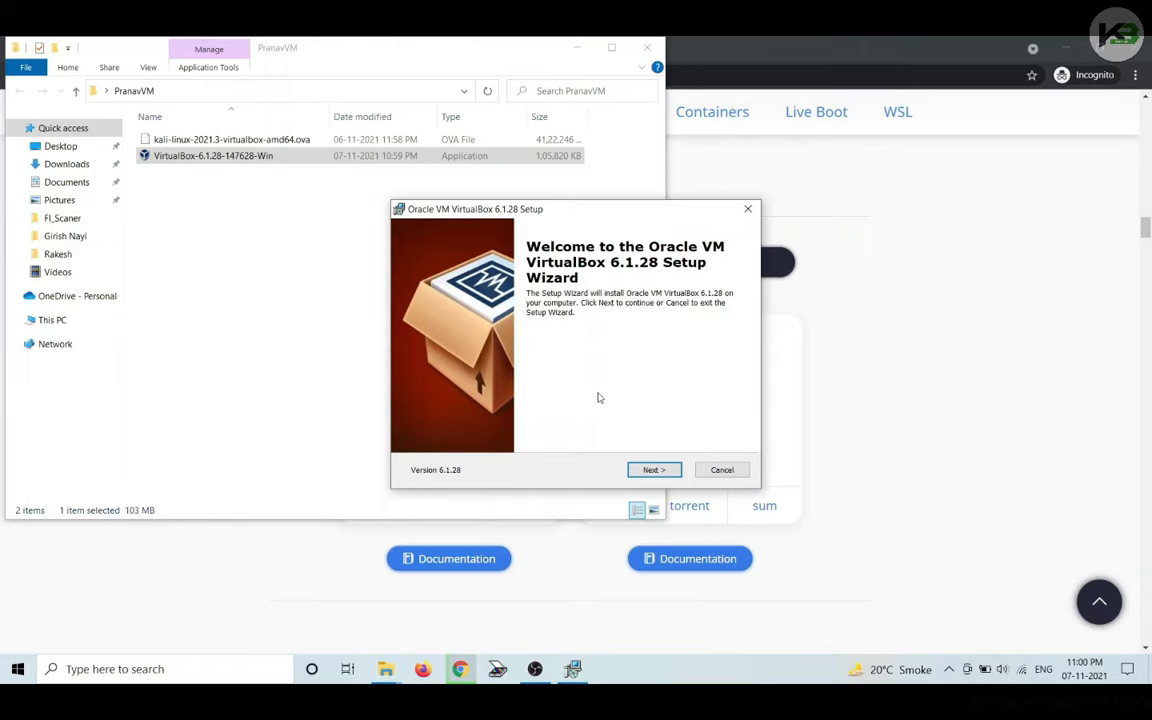
- Keep the default features, location and shortcut options in the VirtualBox setup wizard, and accept the network interfaces warning
{"action": "left_click", "coordinate": [652, 470]}
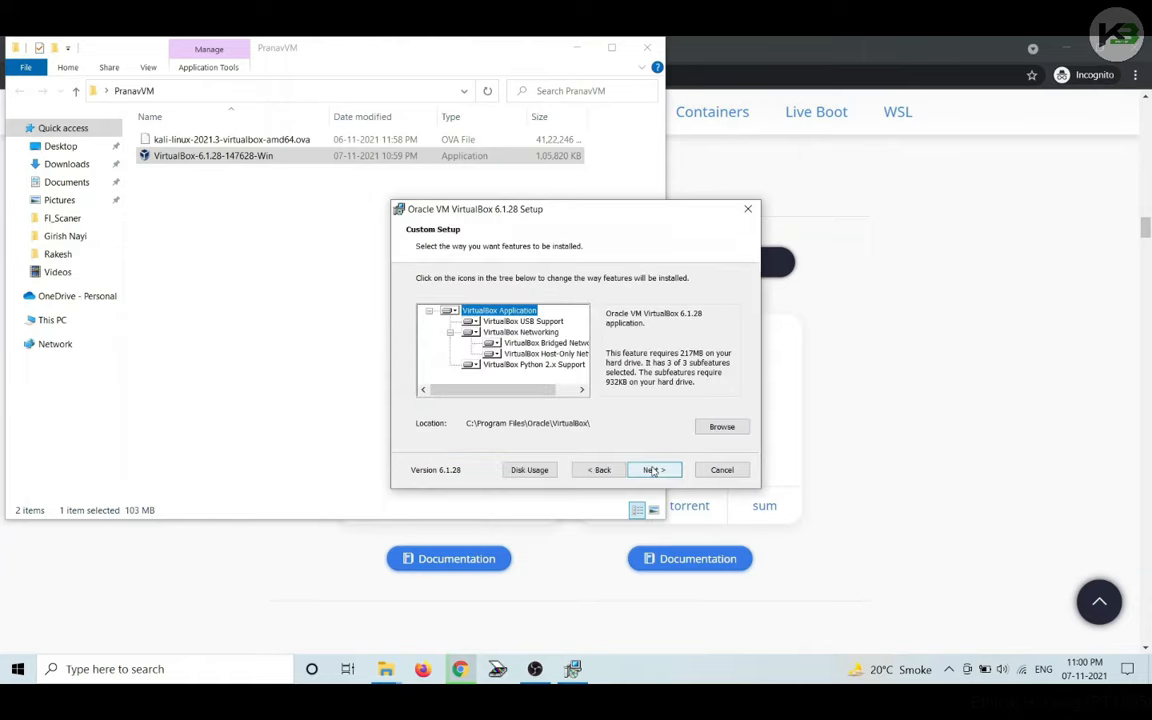
{"action": "left_click", "coordinate": [652, 470]}
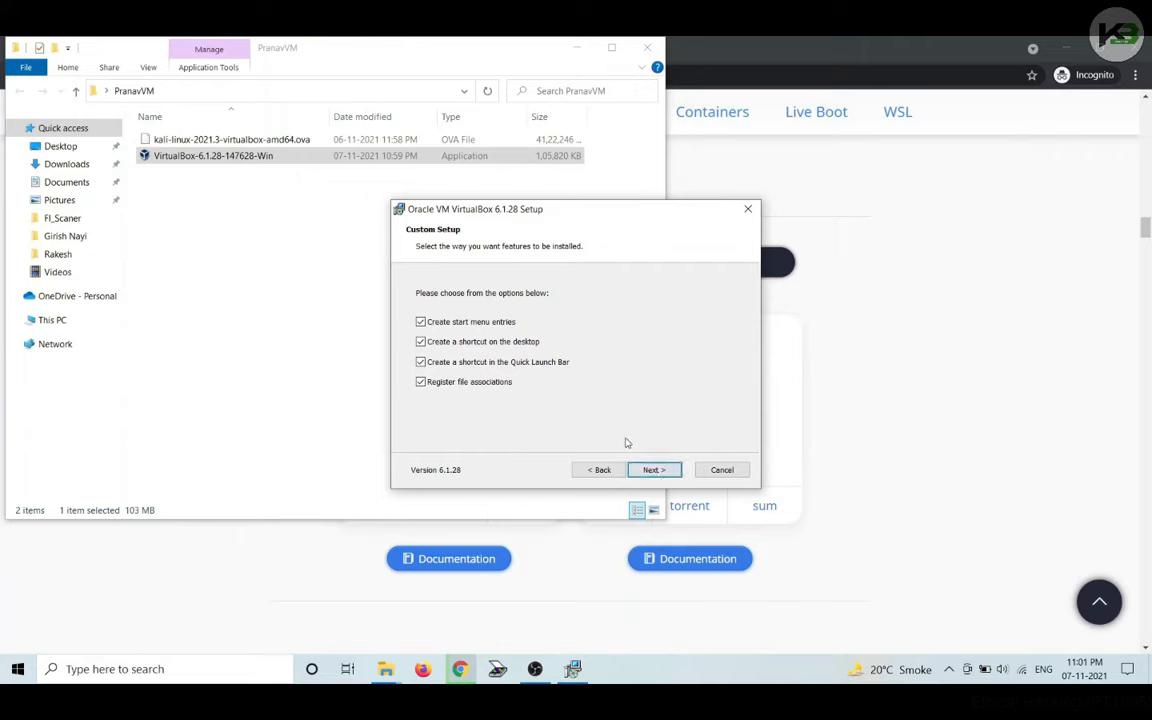
{"action": "left_click", "coordinate": [645, 470]}
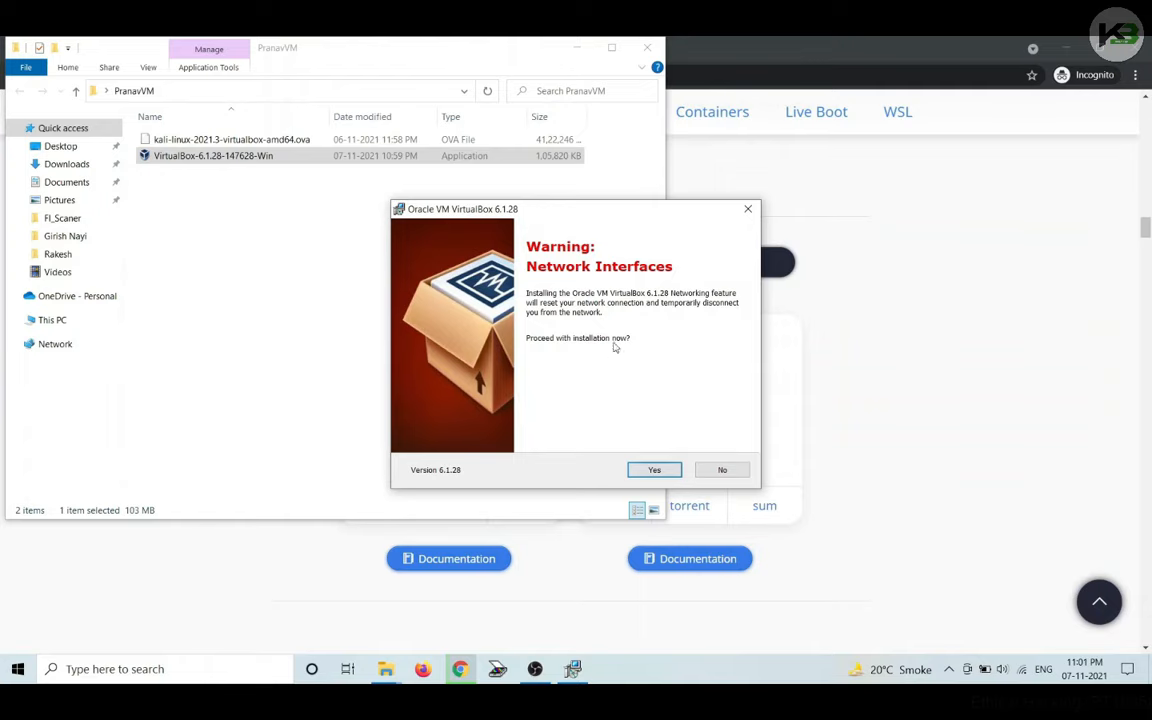
{"action": "left_click", "coordinate": [652, 470]}
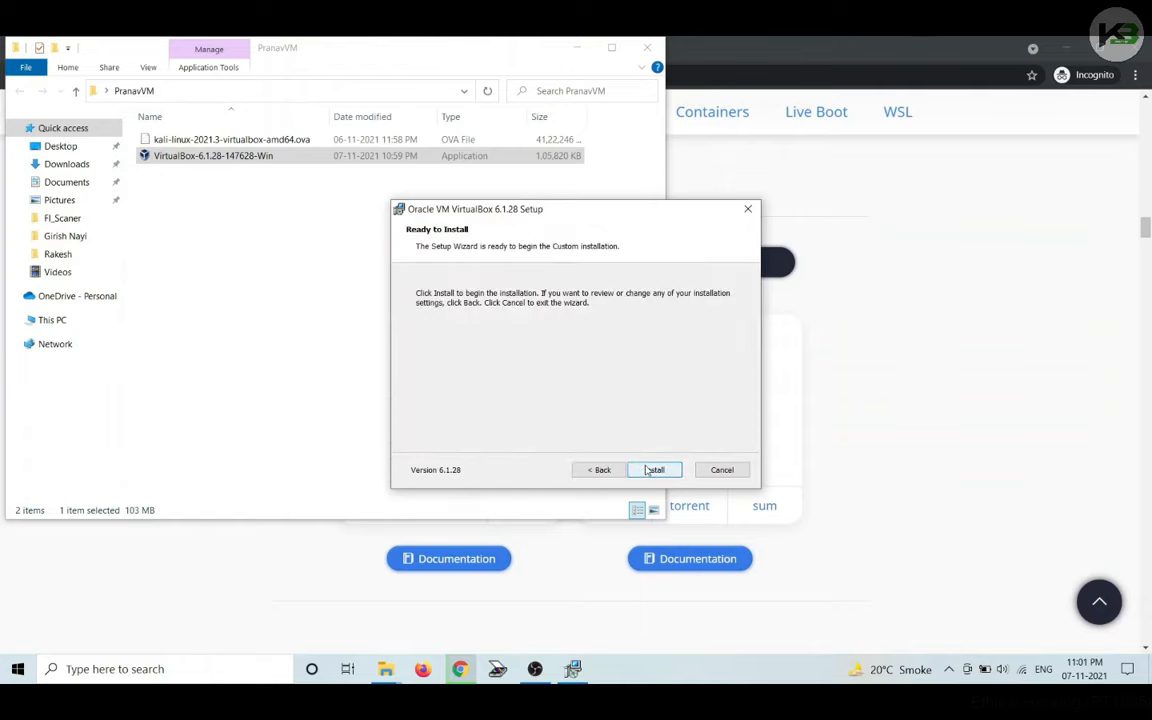
- Install VirtualBox, allow the Oracle Corporation device software, and finish the setup with VirtualBox set to start
{"action": "left_click", "coordinate": [654, 470]}
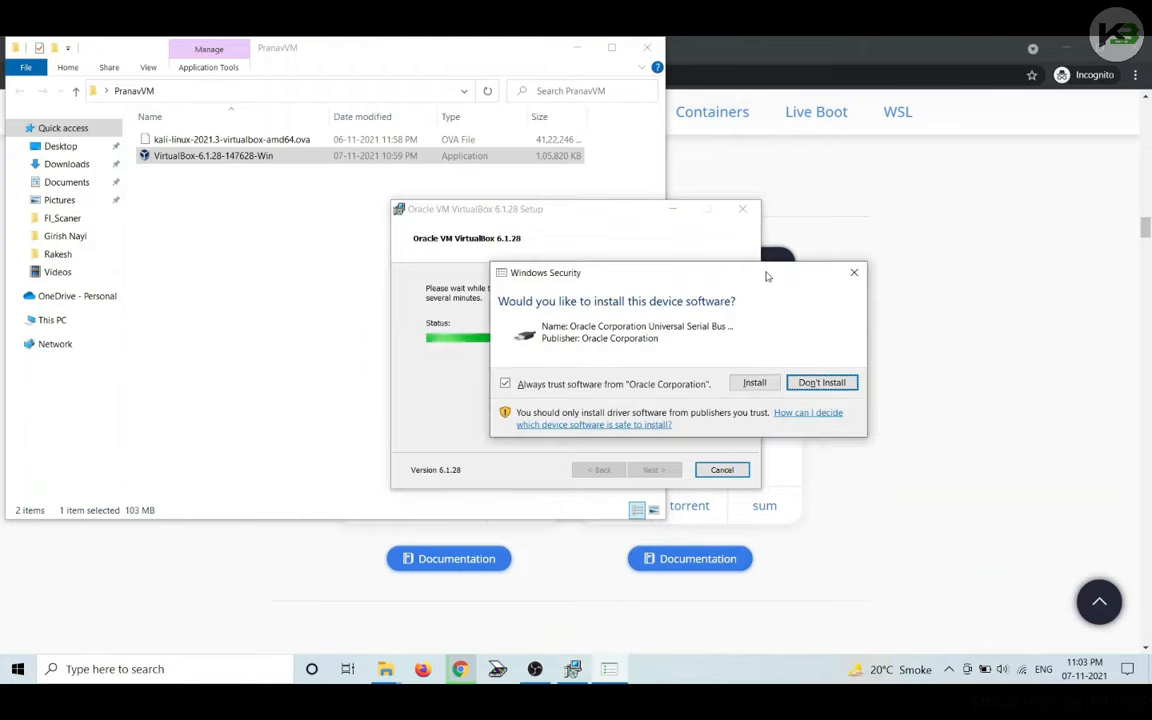
{"action": "left_click", "coordinate": [754, 383]}
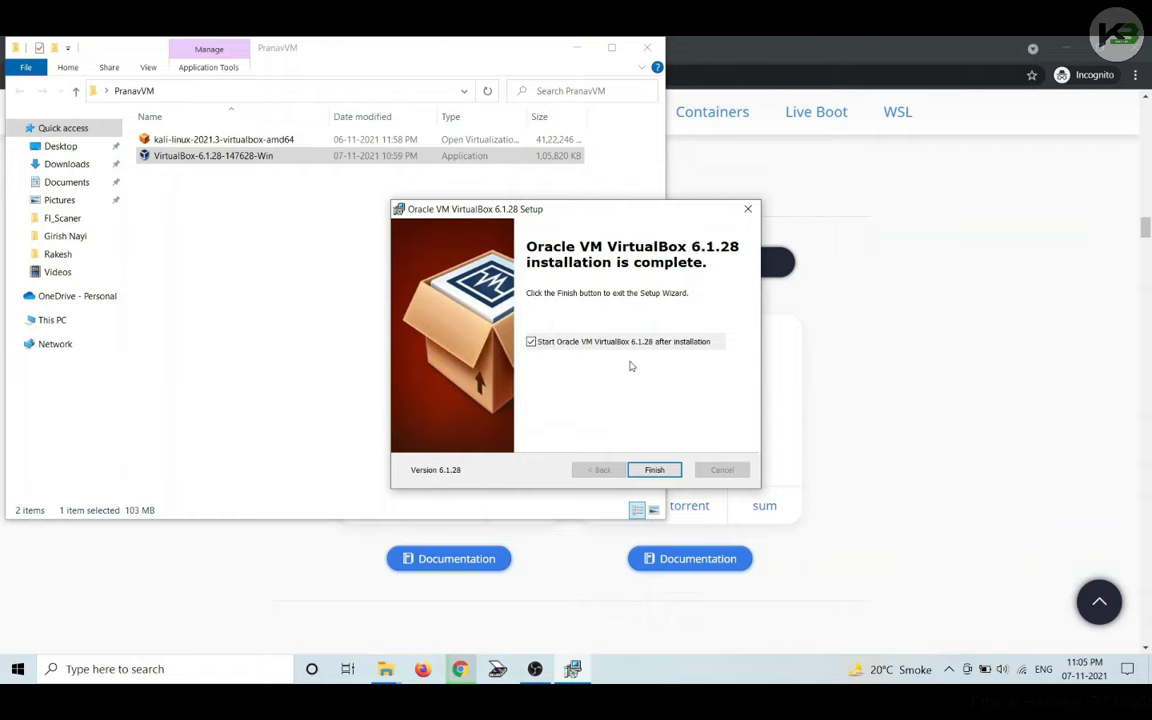
{"action": "left_click", "coordinate": [654, 470]}
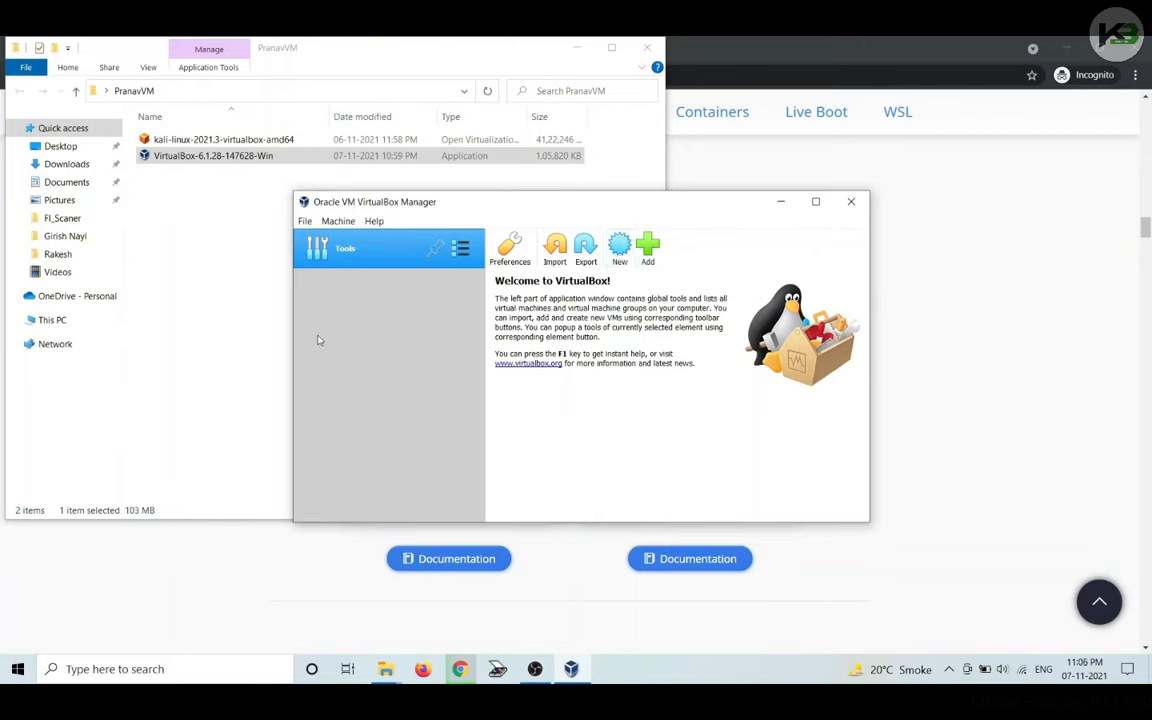
- Open the kali-linux-2021.3-virtualbox-amd64 appliance file for import into VirtualBox
{"action": "left_click", "coordinate": [249, 211]}
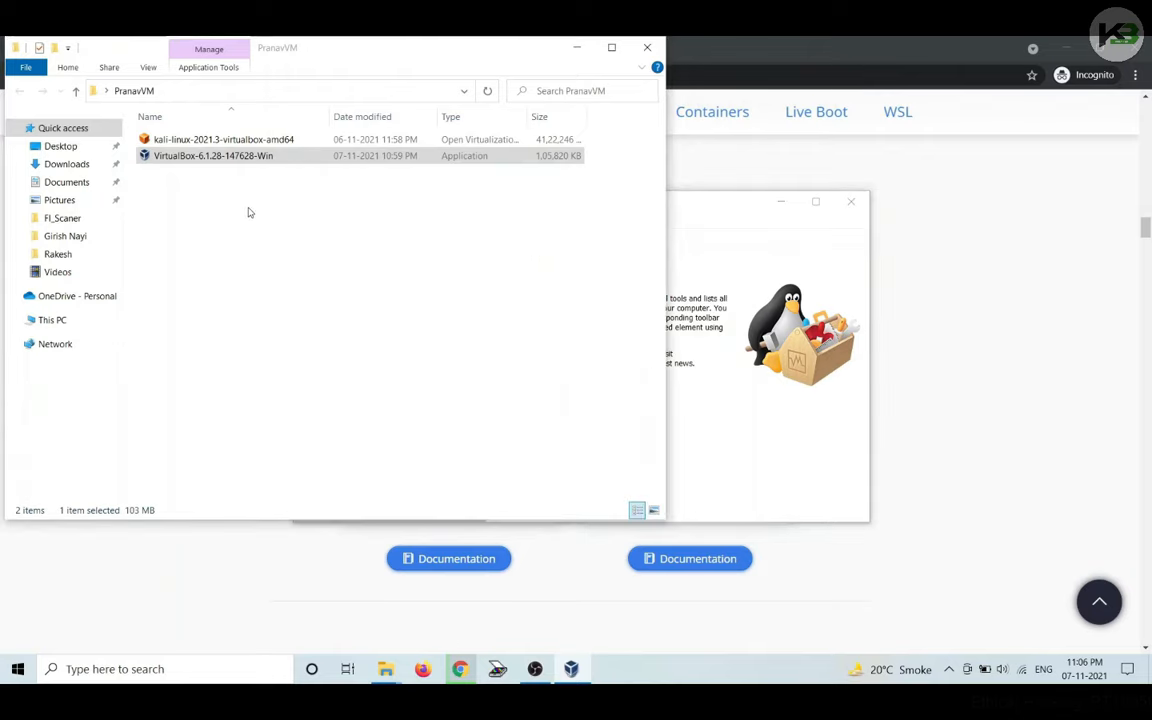
{"action": "left_click", "coordinate": [321, 146]}
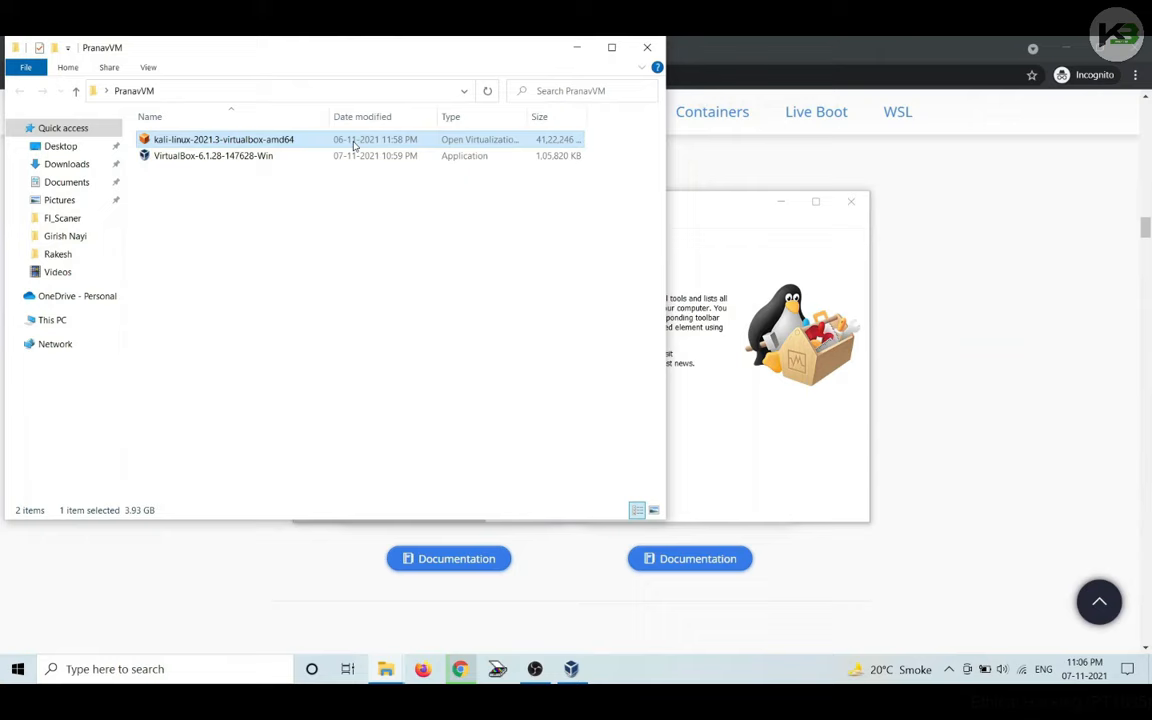
{"action": "double_click", "coordinate": [354, 145]}
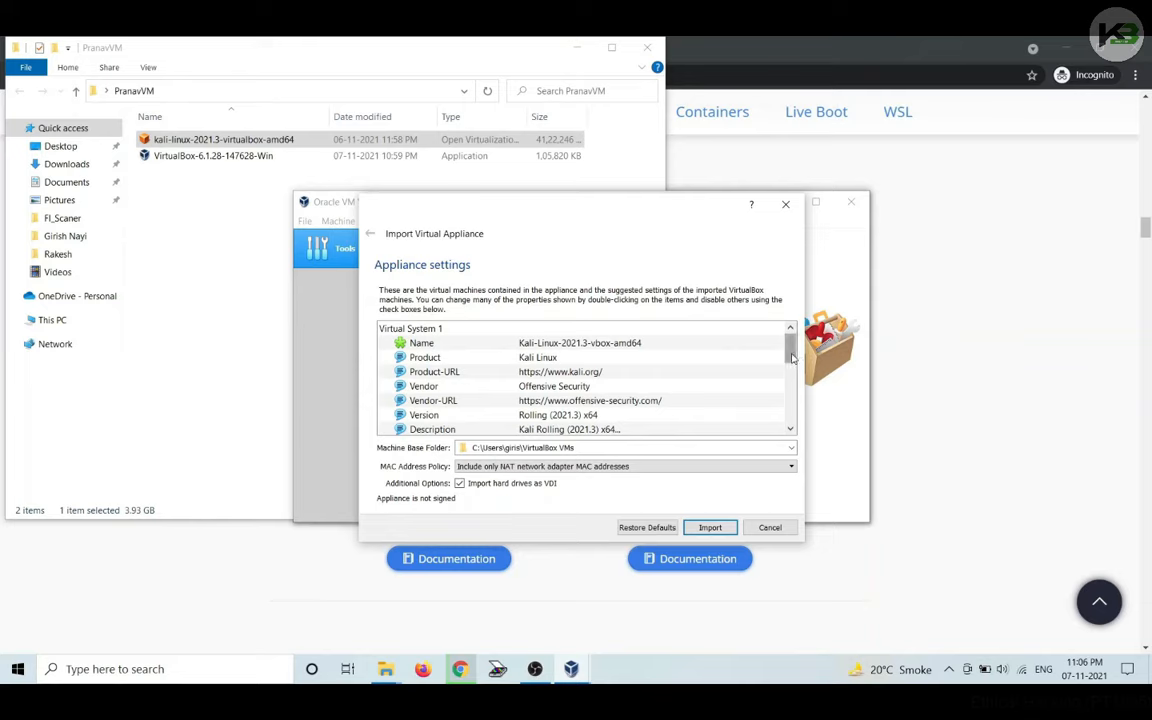
- Review the appliance settings of the Kali Linux import, from the machine name through CPU, RAM and controllers to the base folder
{"action": "double_click", "coordinate": [591, 345]}
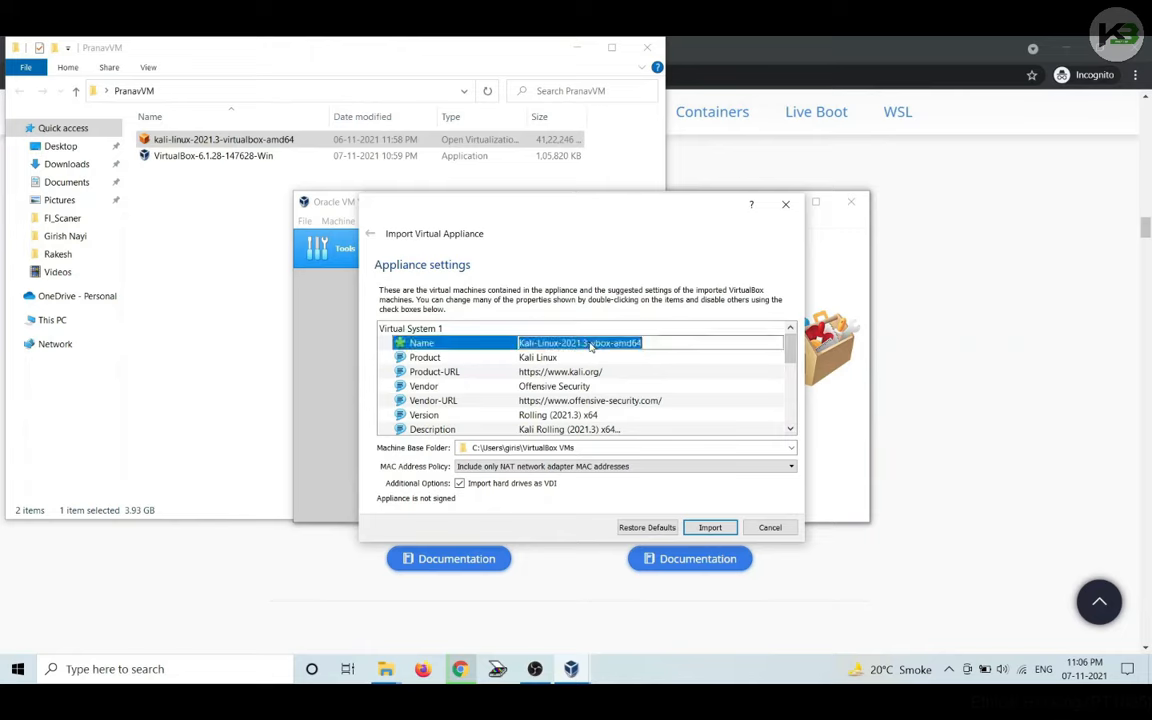
{"action": "left_click", "coordinate": [645, 343]}
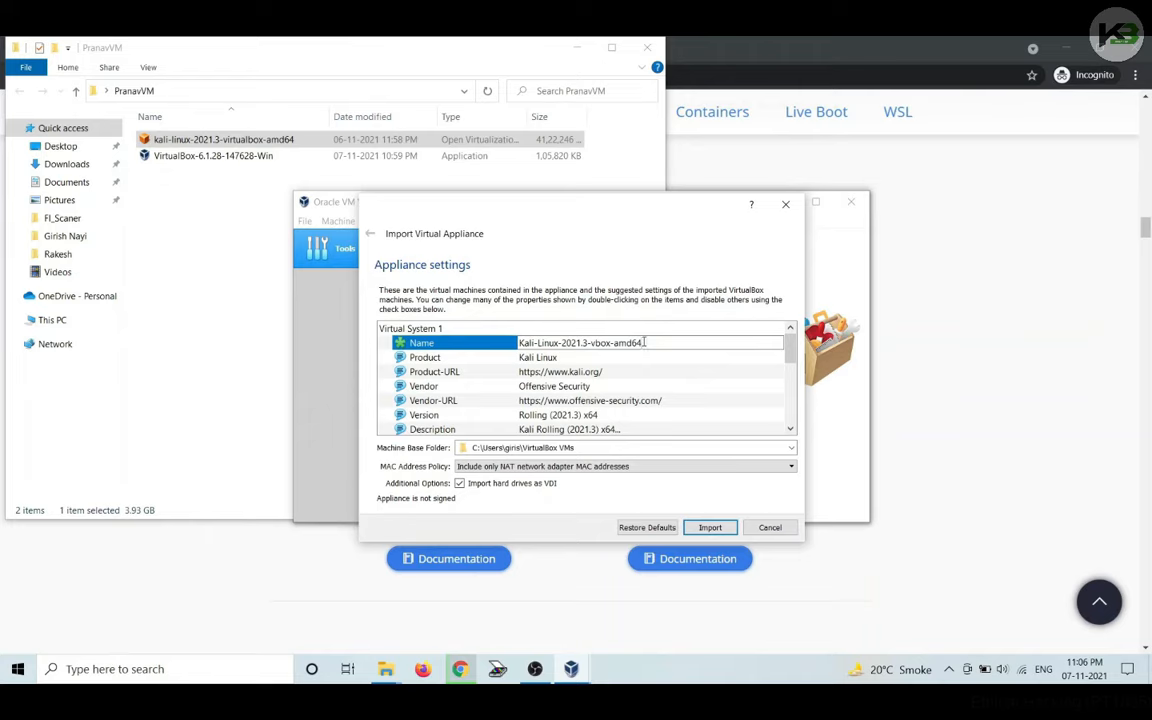
{"action": "left_click", "coordinate": [790, 429]}
{"action": "left_click", "coordinate": [790, 430]}
{"action": "left_click", "coordinate": [790, 430]}
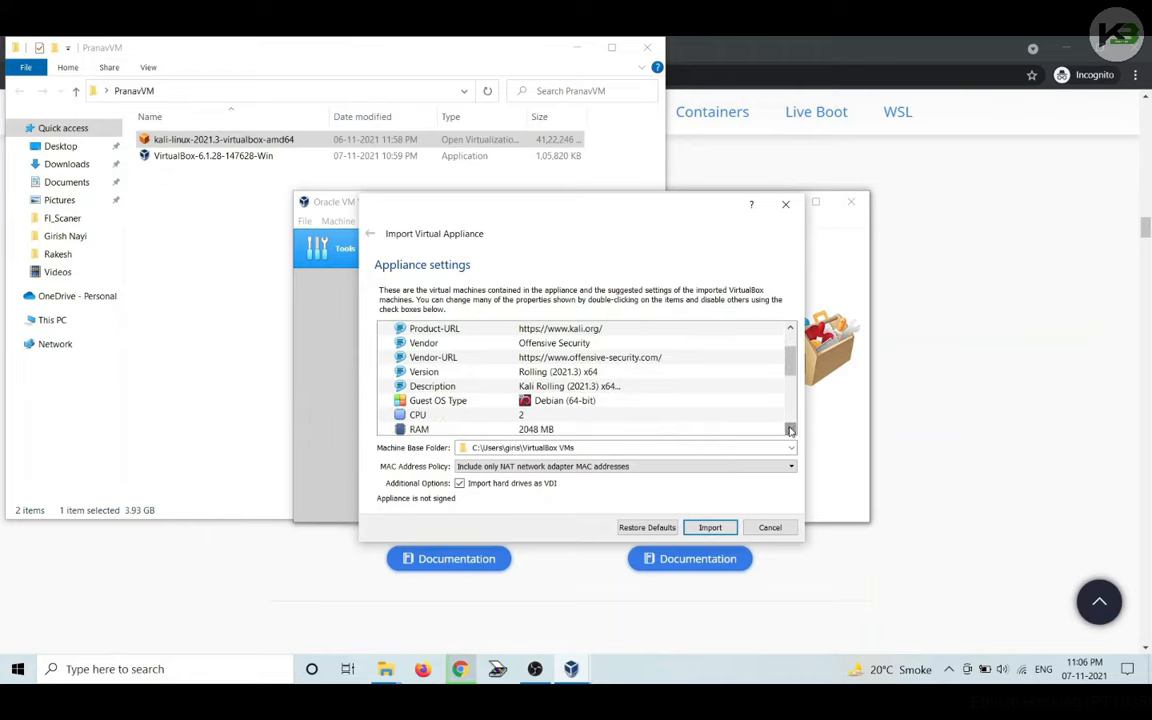
{"action": "left_click", "coordinate": [790, 430]}
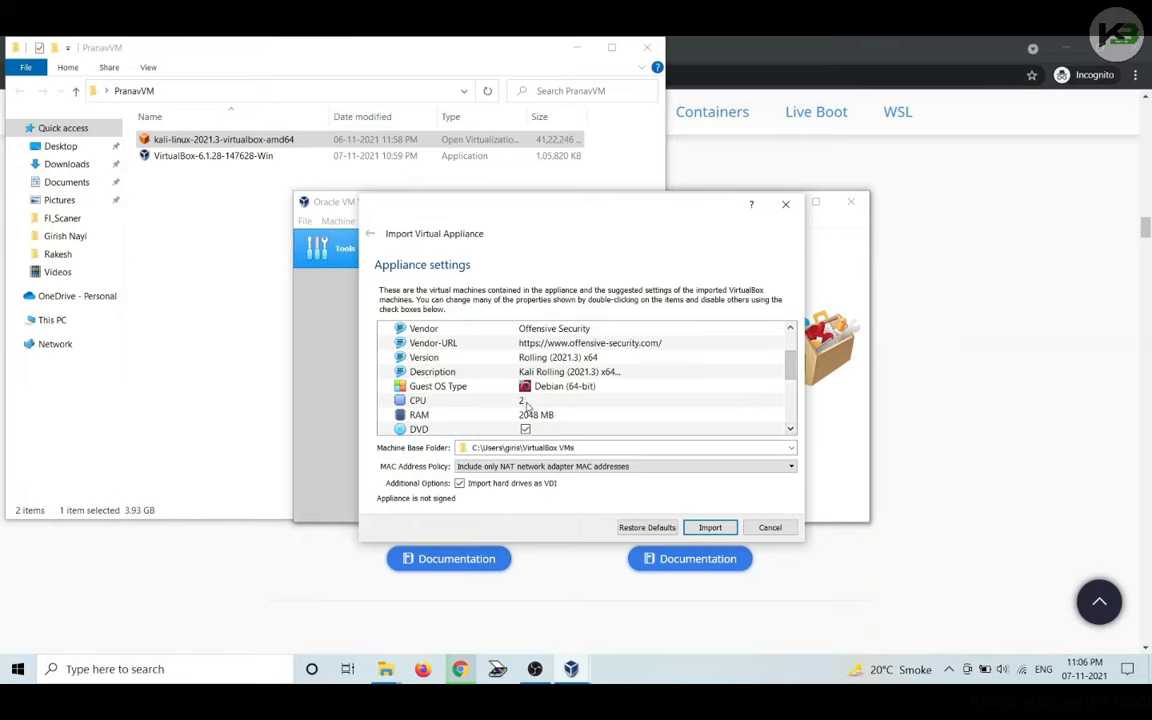
{"action": "left_click", "coordinate": [789, 430]}
{"action": "left_click", "coordinate": [789, 430]}
{"action": "left_click", "coordinate": [789, 430]}
{"action": "left_click", "coordinate": [789, 430]}
{"action": "left_click", "coordinate": [789, 430]}
{"action": "left_click", "coordinate": [789, 430]}
{"action": "left_click", "coordinate": [789, 430]}
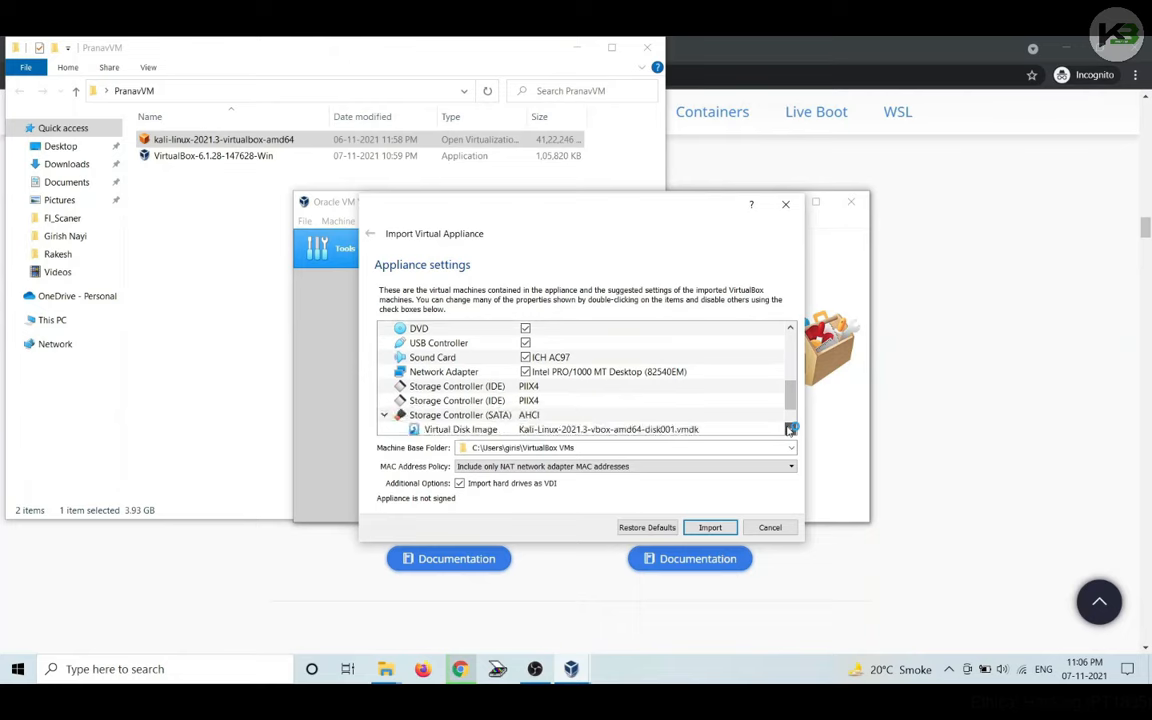
{"action": "left_click", "coordinate": [789, 430]}
{"action": "left_click", "coordinate": [789, 430]}
{"action": "left_click", "coordinate": [789, 430]}
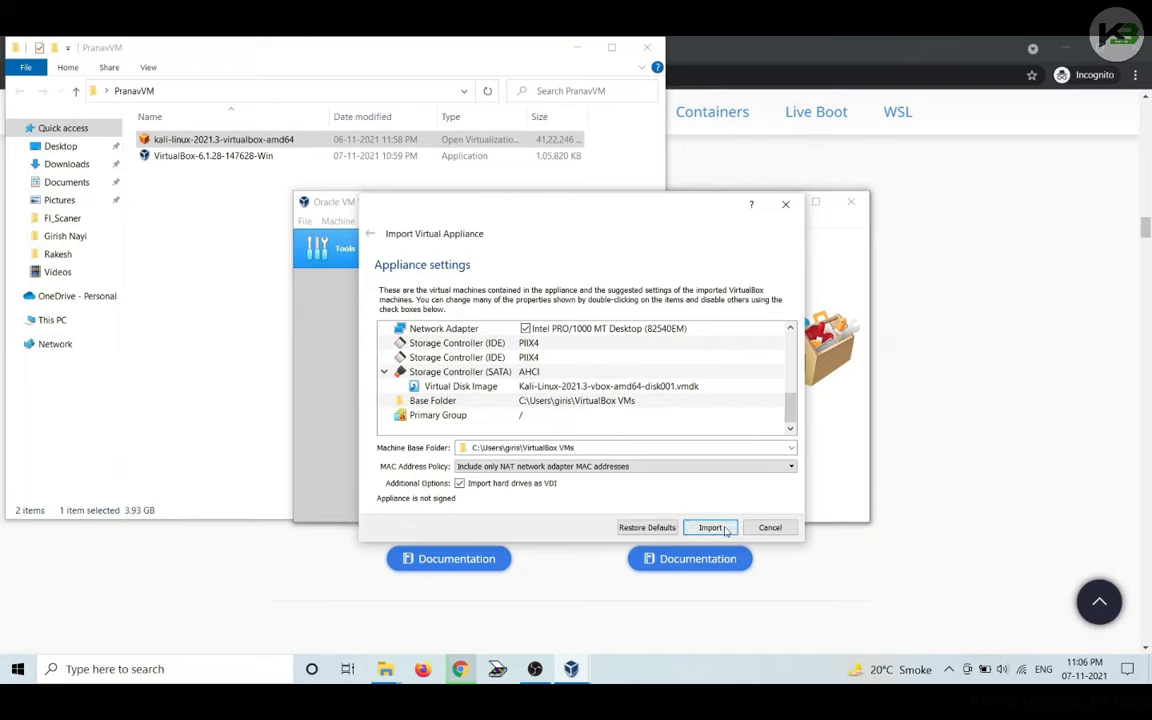
- Import the Kali Linux appliance with the suggested settings and agree to its software license
{"action": "left_click", "coordinate": [726, 530]}
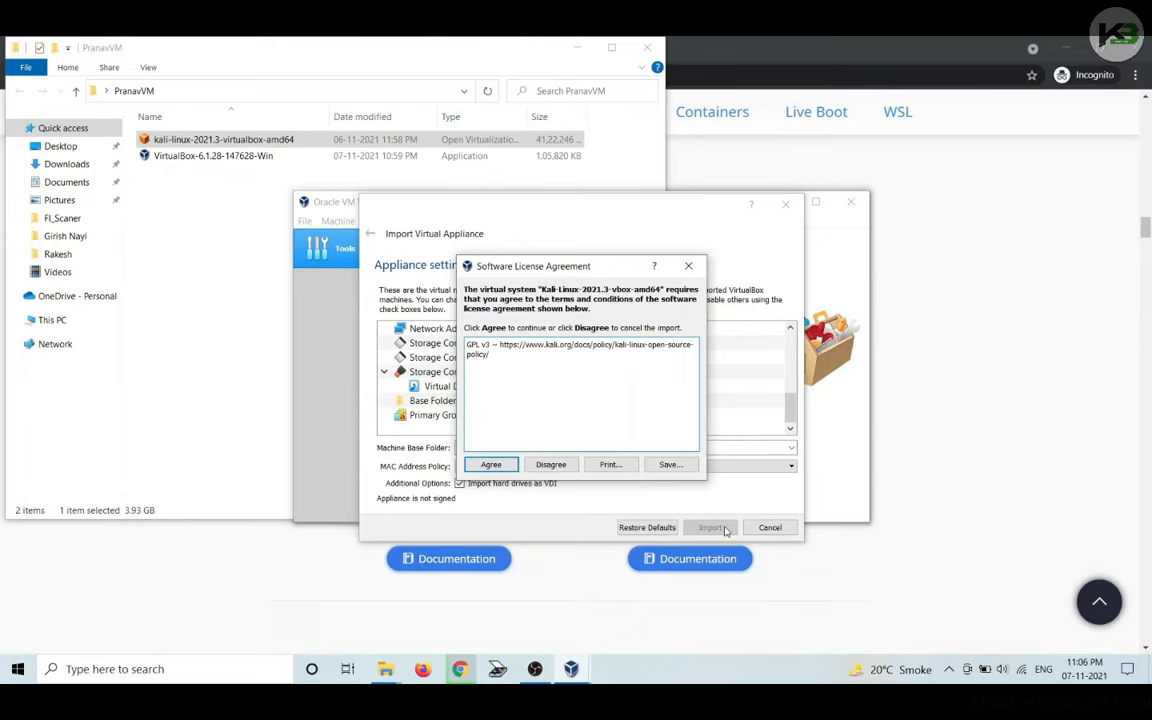
{"action": "left_click", "coordinate": [508, 462]}
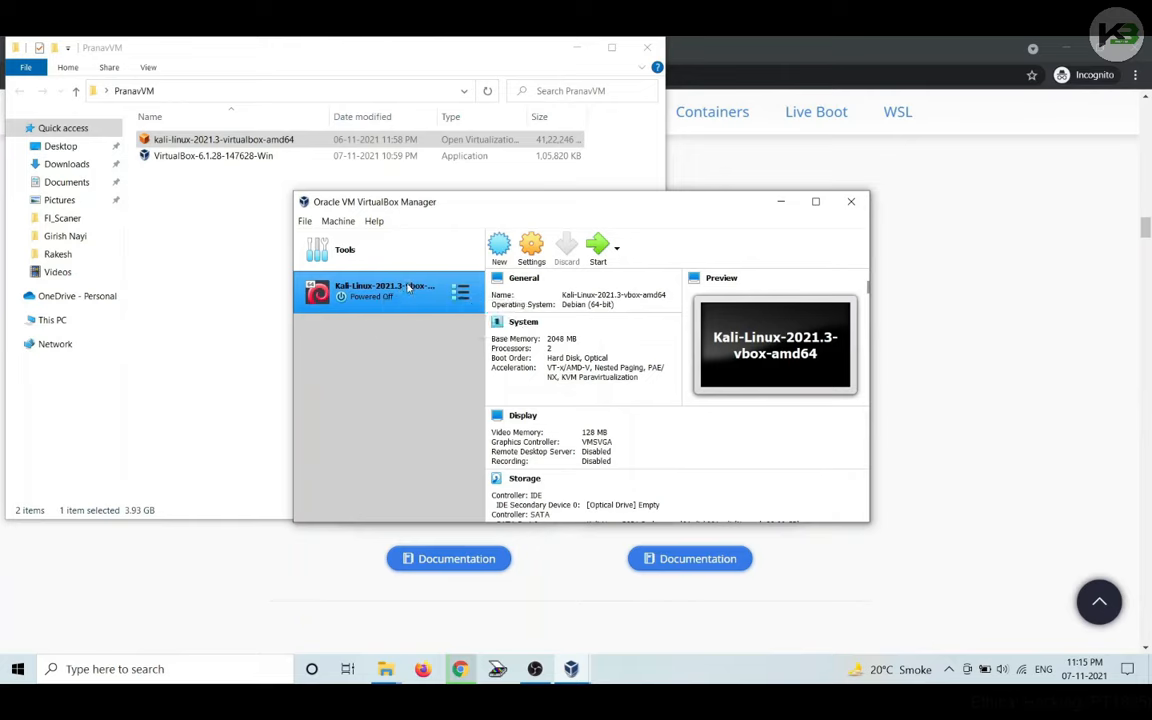
- Try to rename the imported virtual machine as Kali Linux in its general settings
{"action": "left_click", "coordinate": [533, 248]}
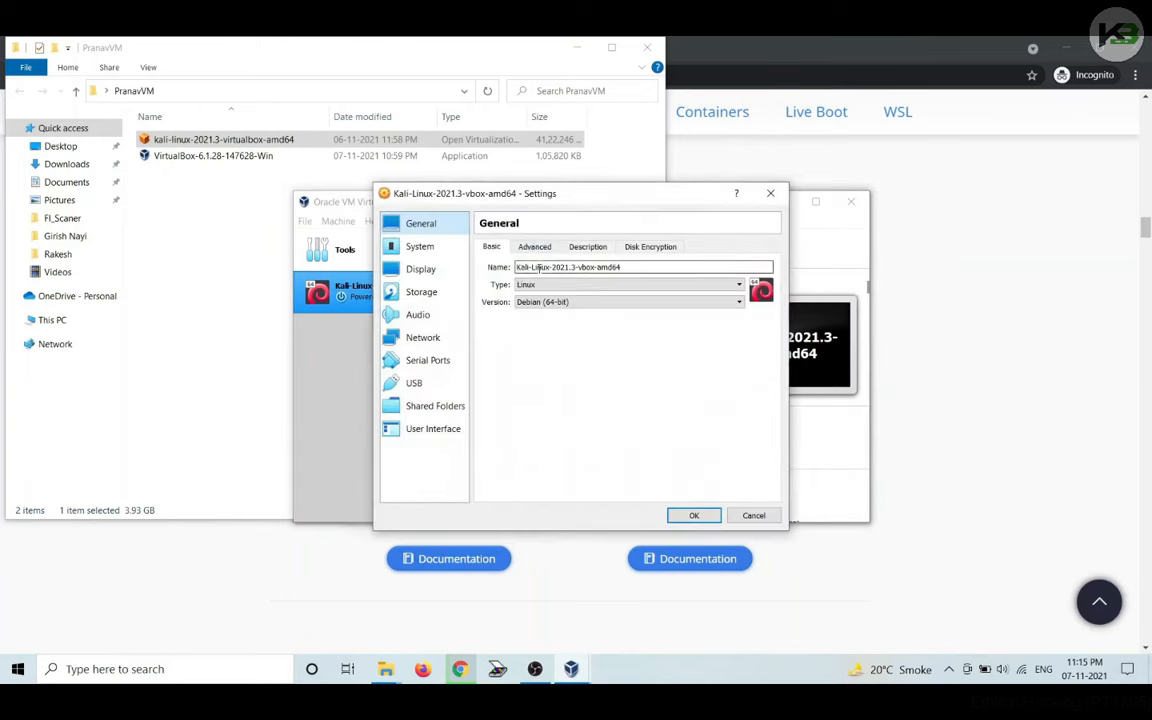
{"action": "triple_click", "coordinate": [538, 267]}
{"action": "type", "text": "Kali"}
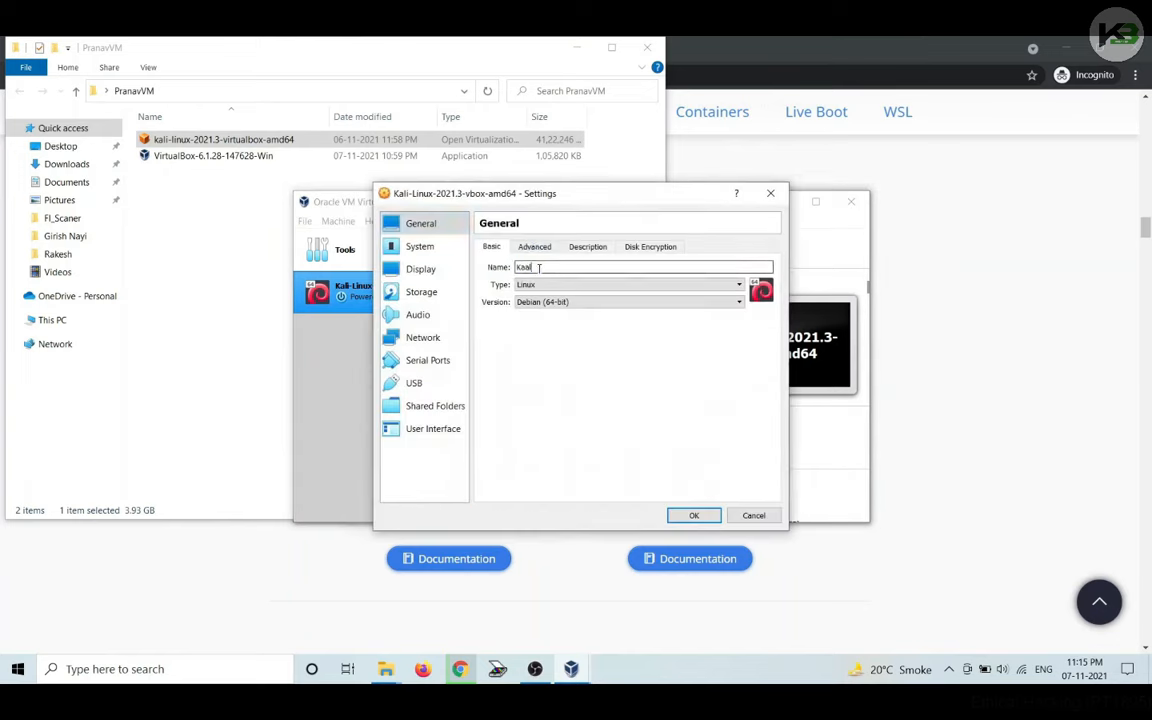
{"action": "type", "text": " Linux"}
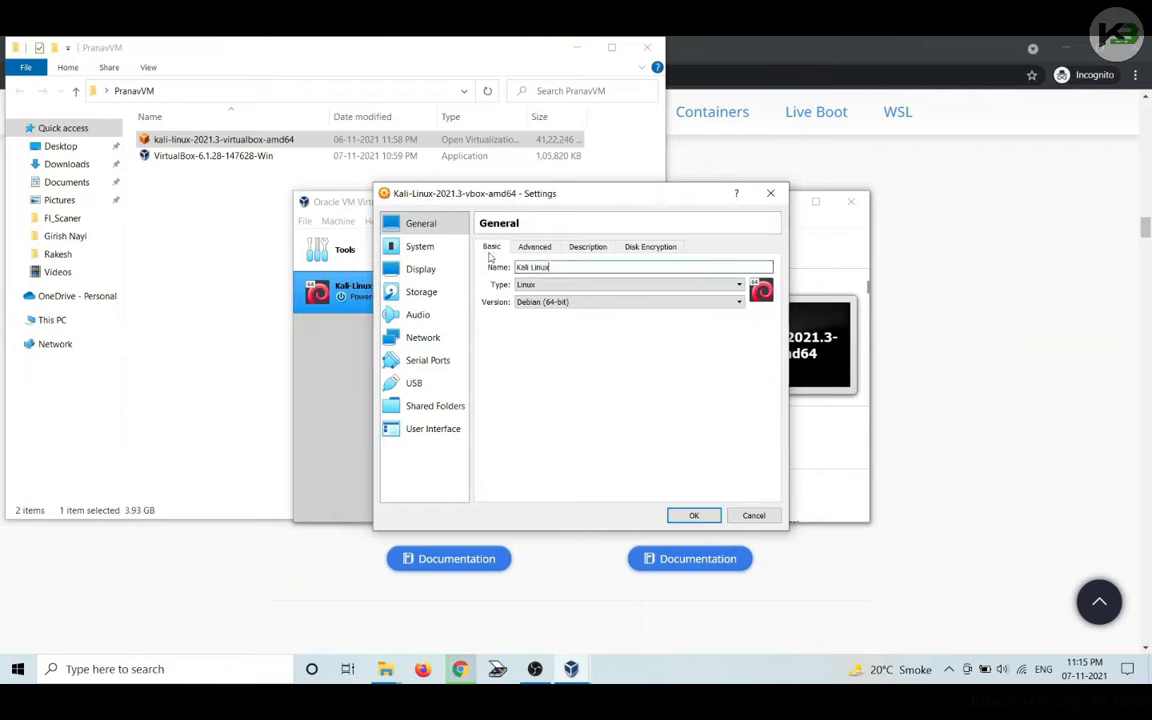
- Try a higher base memory for the virtual machine, and look over its processor and acceleration settings
{"action": "left_click", "coordinate": [396, 221]}
{"action": "key", "text": "Down"}
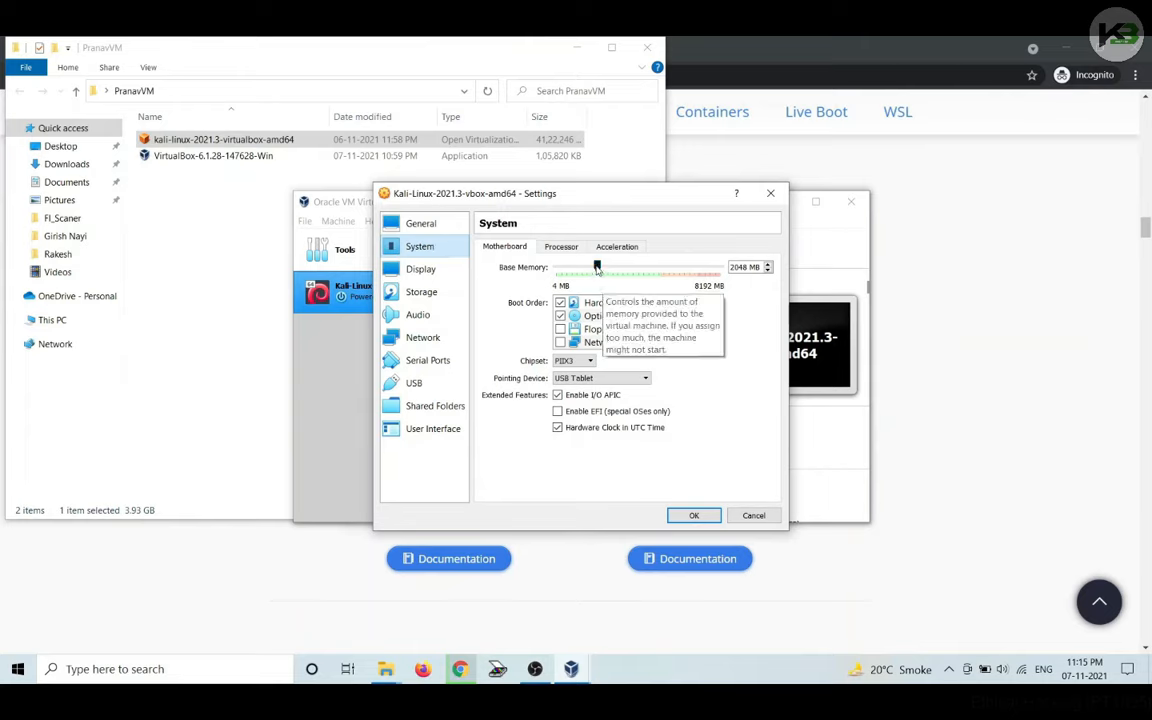
{"action": "mouse_move", "coordinate": [597, 267]}
{"action": "left_mouse_down"}
{"action": "mouse_move", "coordinate": [628, 268]}
{"action": "mouse_move", "coordinate": [615, 270]}
{"action": "left_mouse_up"}
{"action": "left_click", "coordinate": [560, 247]}
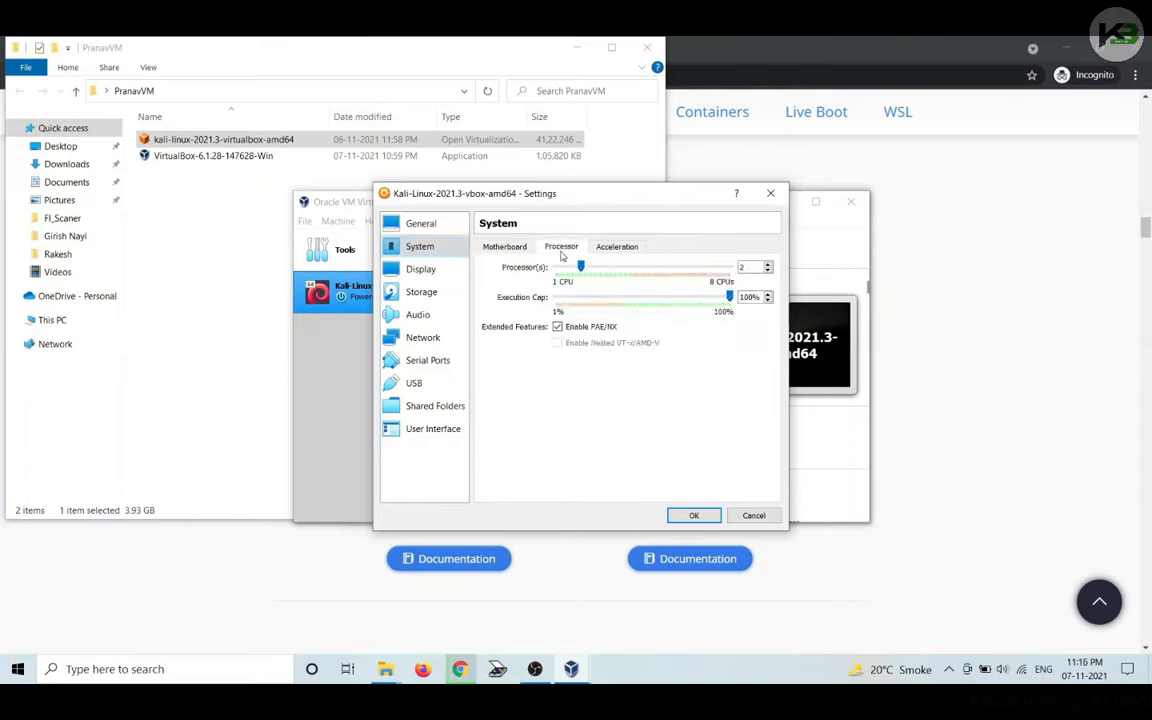
{"action": "left_click", "coordinate": [625, 250]}
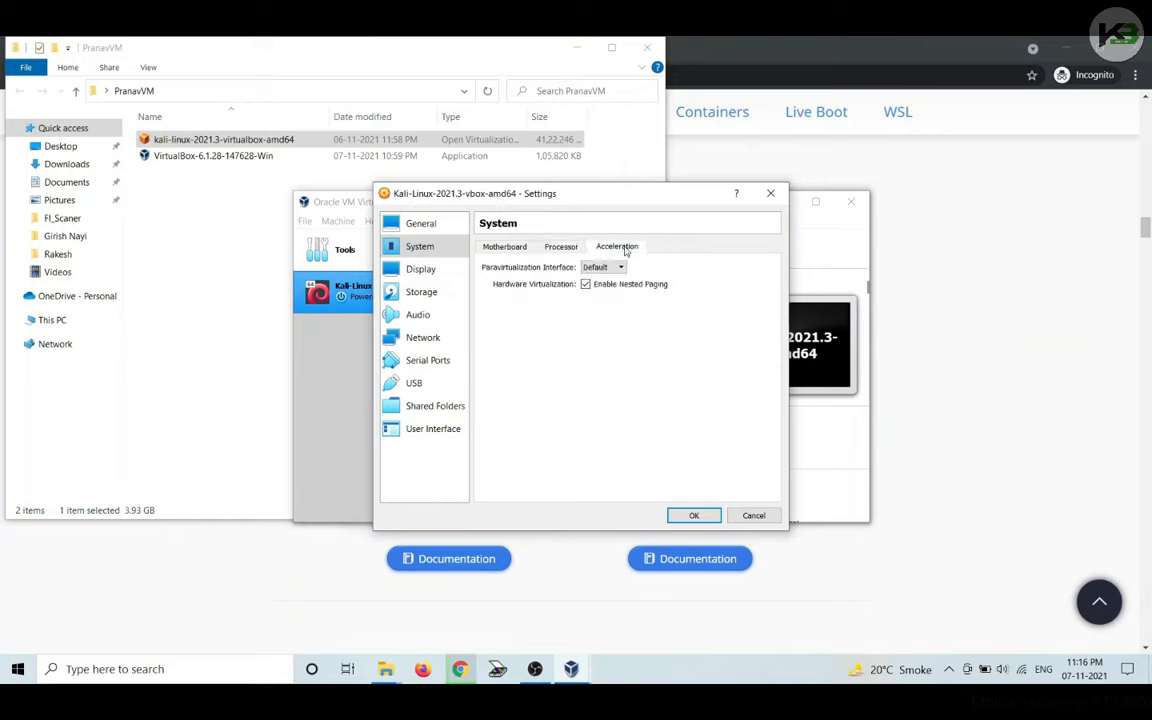
- Examine the virtual machine's display, audio and storage settings, including the details of the SATA hard disk
{"action": "left_click", "coordinate": [420, 268]}
{"action": "left_click", "coordinate": [428, 313]}
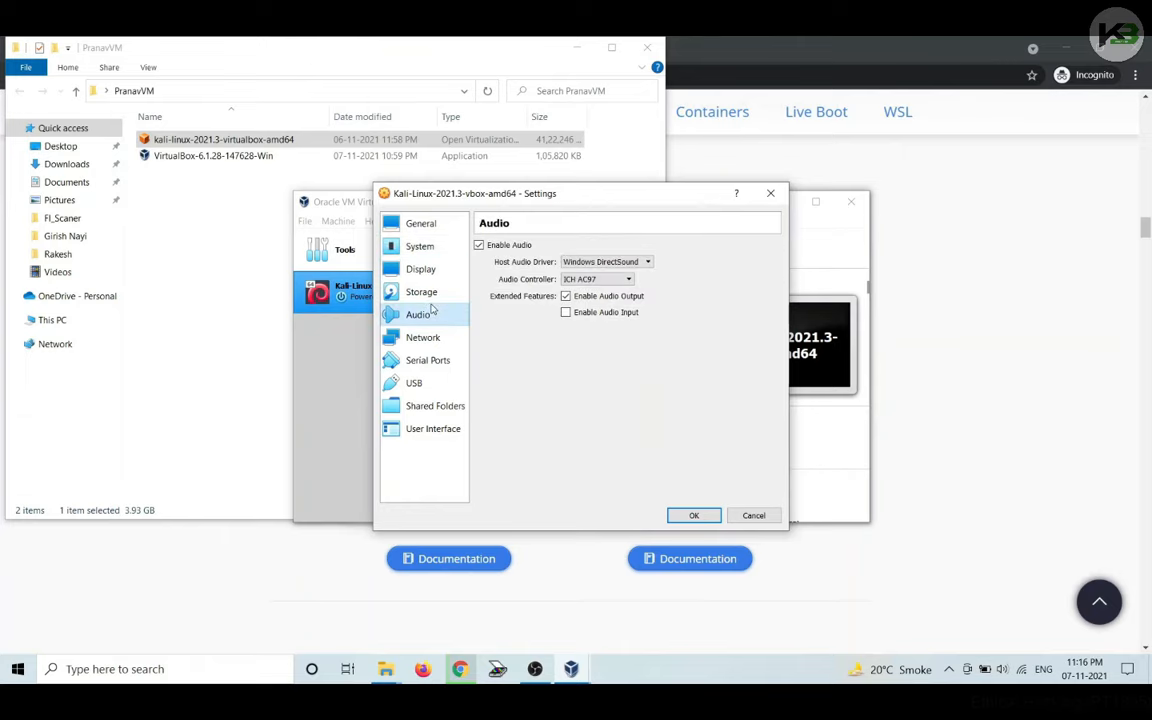
{"action": "left_click", "coordinate": [431, 295]}
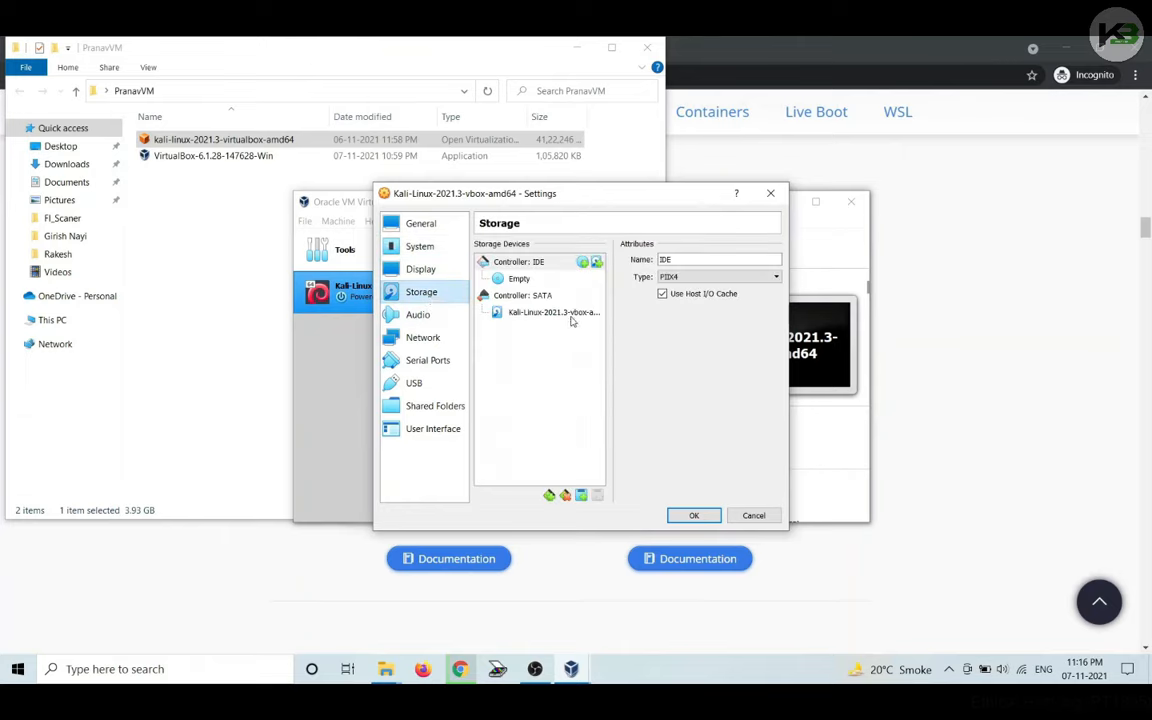
{"action": "left_click", "coordinate": [540, 312]}
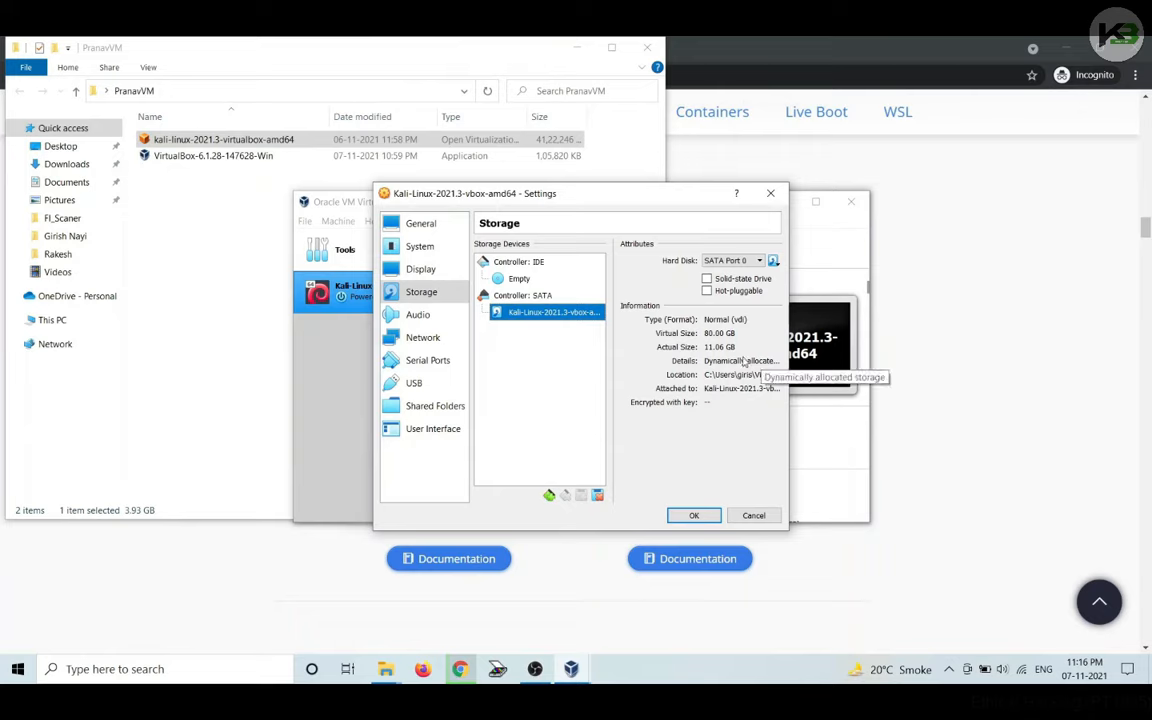
{"action": "left_click", "coordinate": [441, 317]}
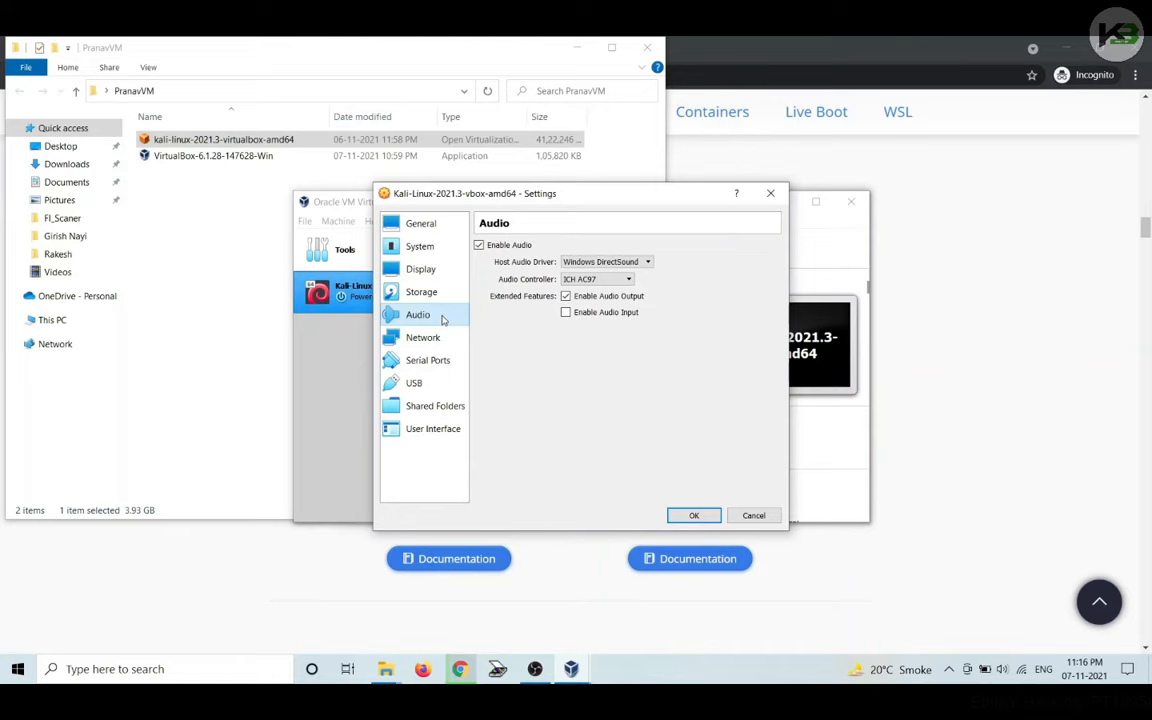
- Try attaching network Adapter 1 to Bridged Adapter
{"action": "left_click", "coordinate": [429, 340]}
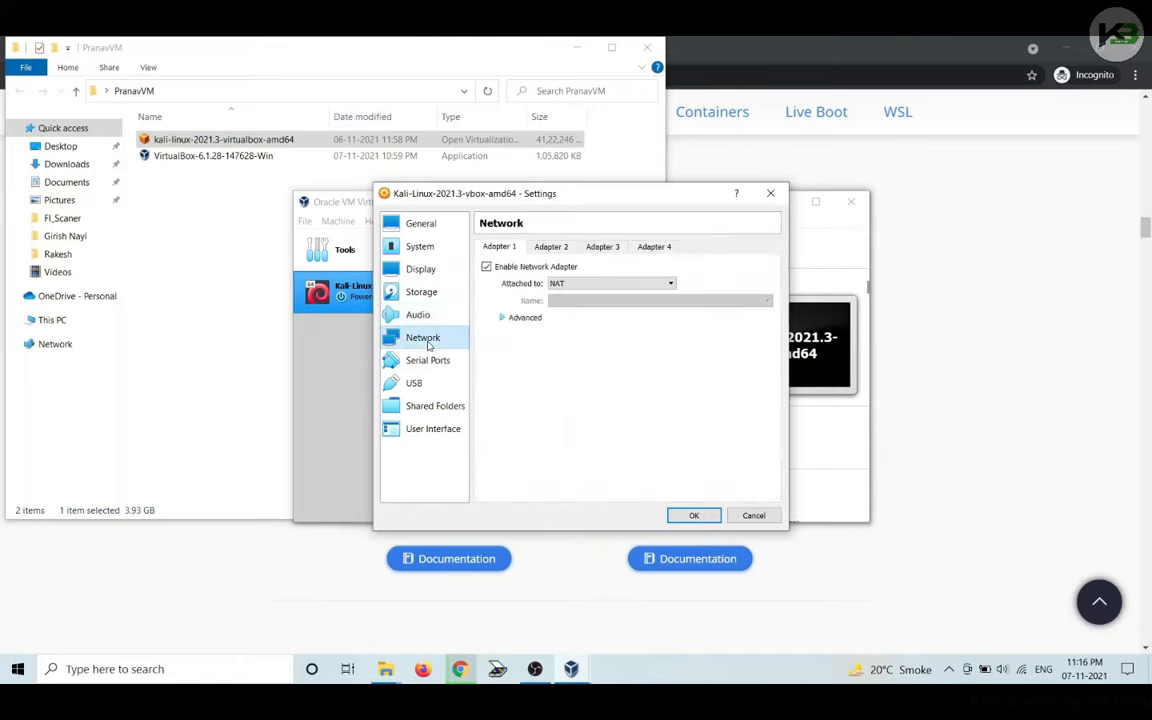
{"action": "left_click", "coordinate": [571, 285]}
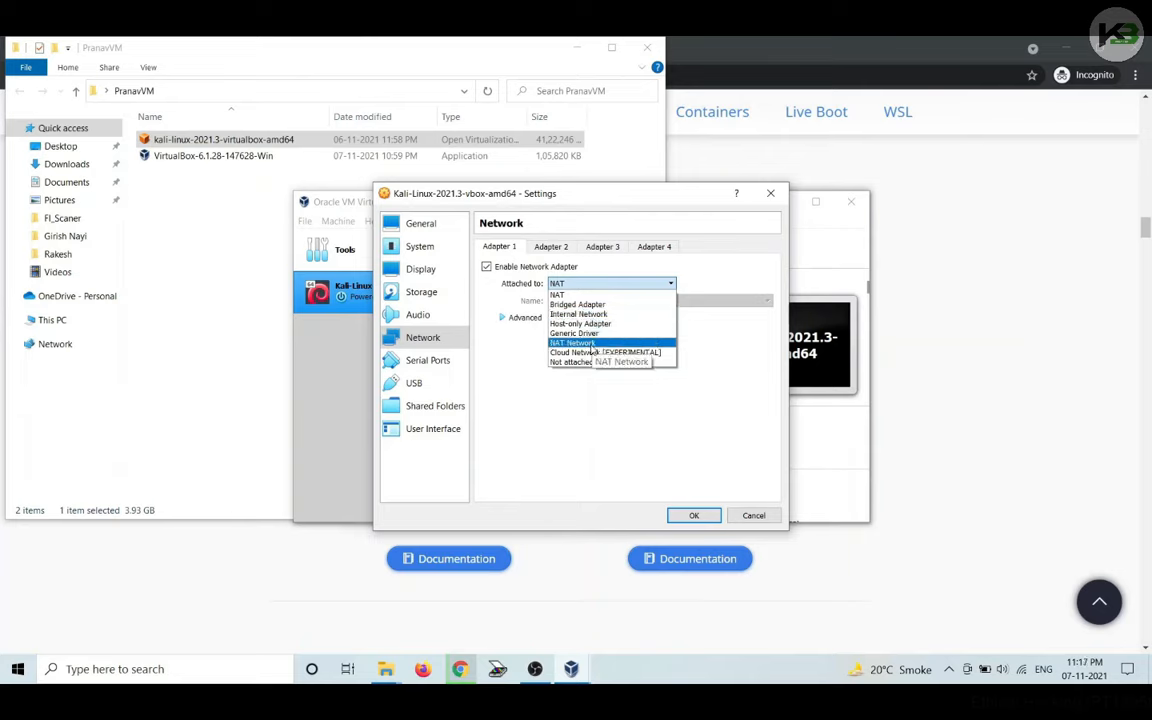
{"action": "left_click", "coordinate": [630, 305]}
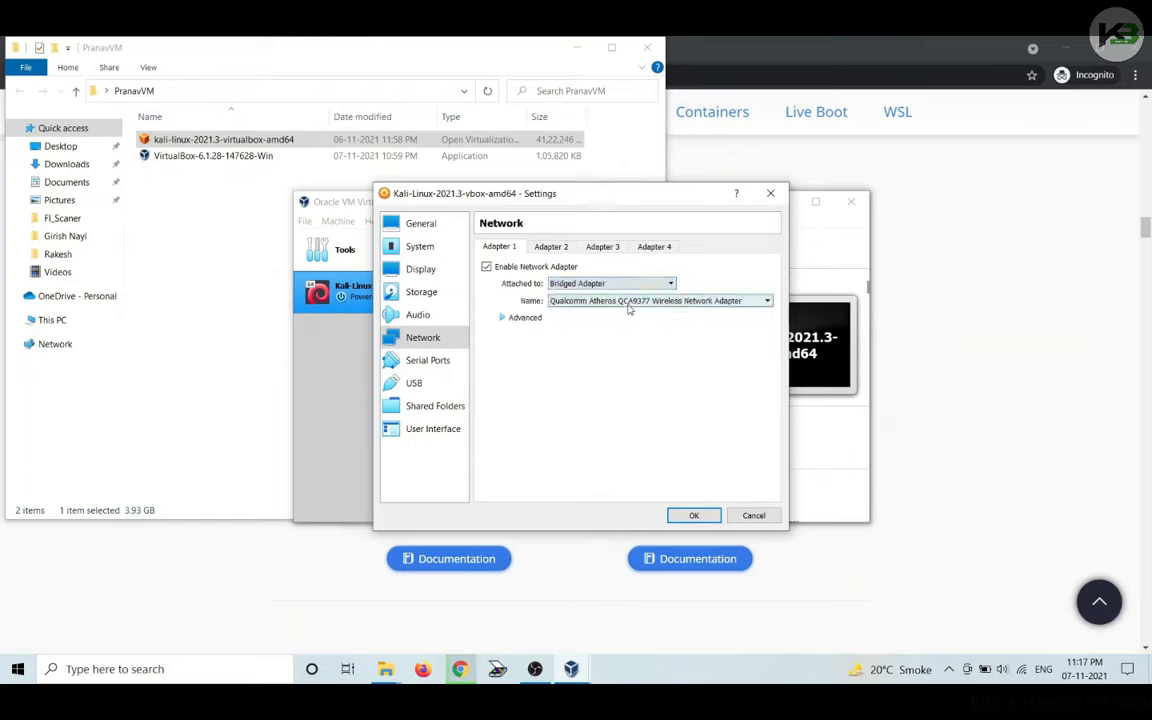
{"action": "left_click", "coordinate": [600, 283]}
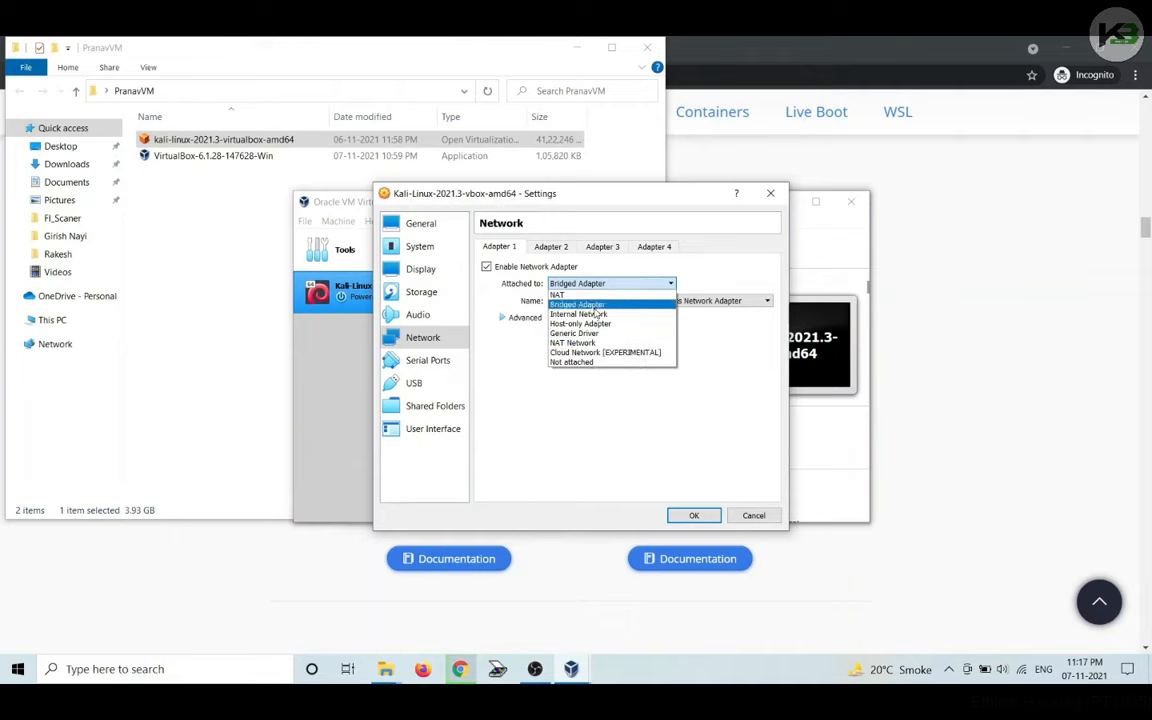
{"action": "left_click", "coordinate": [596, 306]}
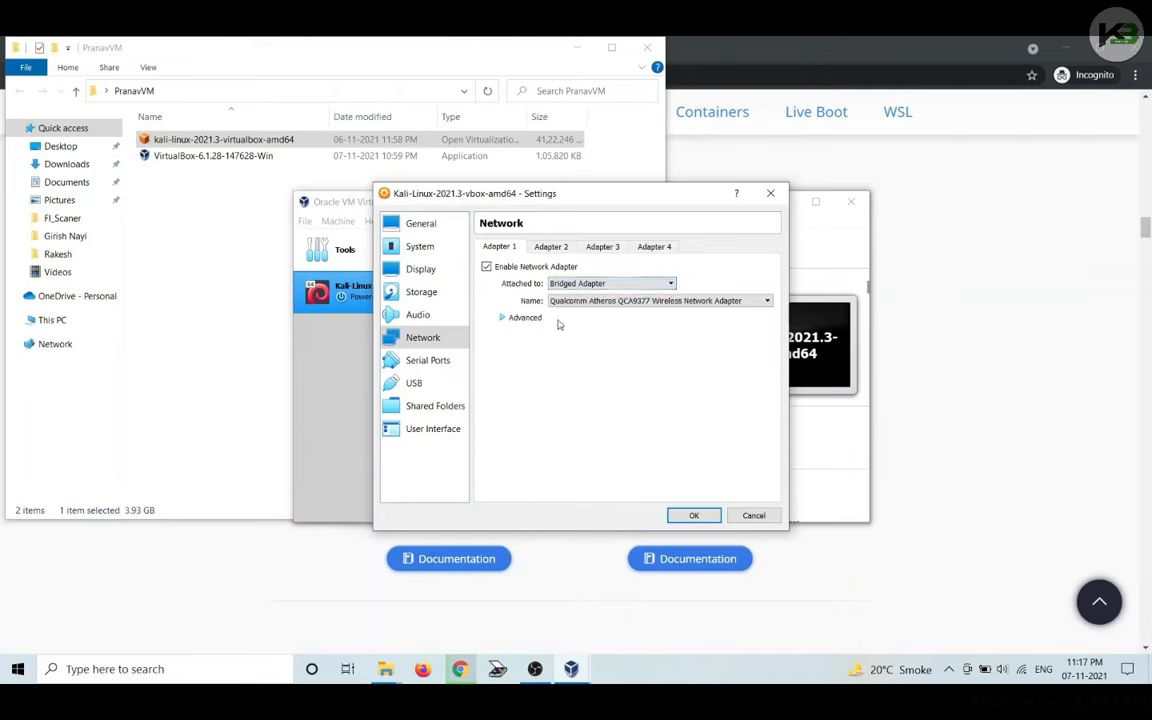
- Look through the serial port, USB, shared folder and user interface settings, and close the settings without saving
{"action": "left_click", "coordinate": [440, 363]}
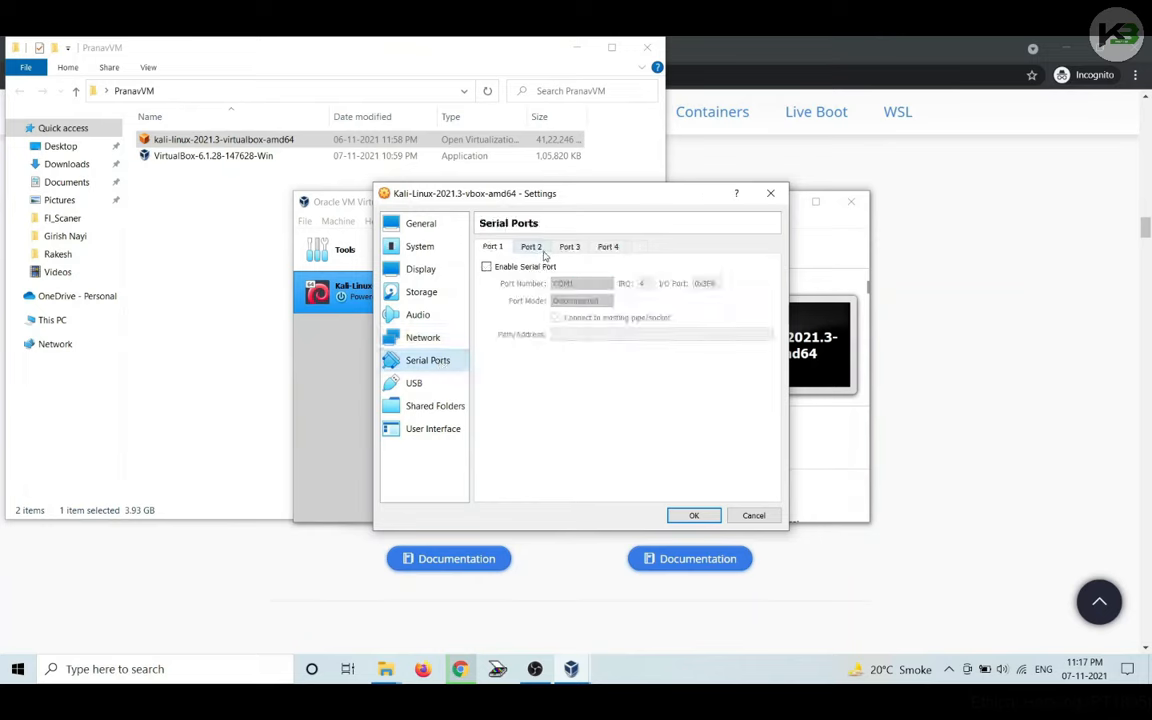
{"action": "left_click", "coordinate": [530, 248]}
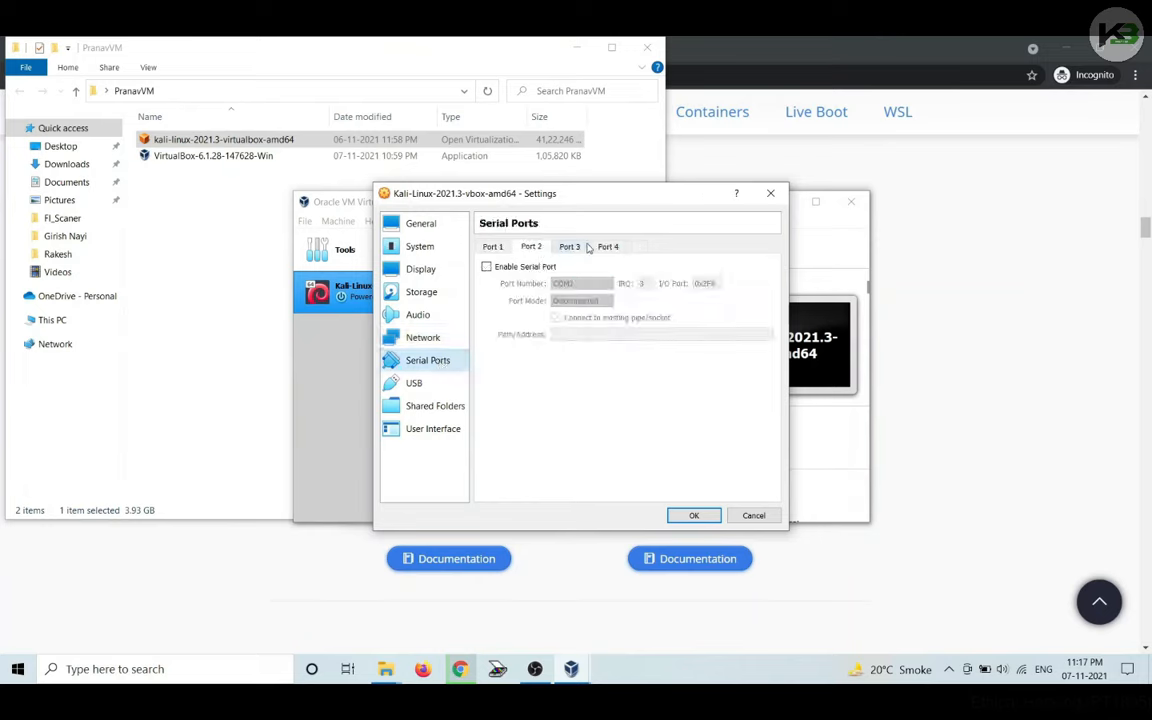
{"action": "left_click", "coordinate": [436, 385]}
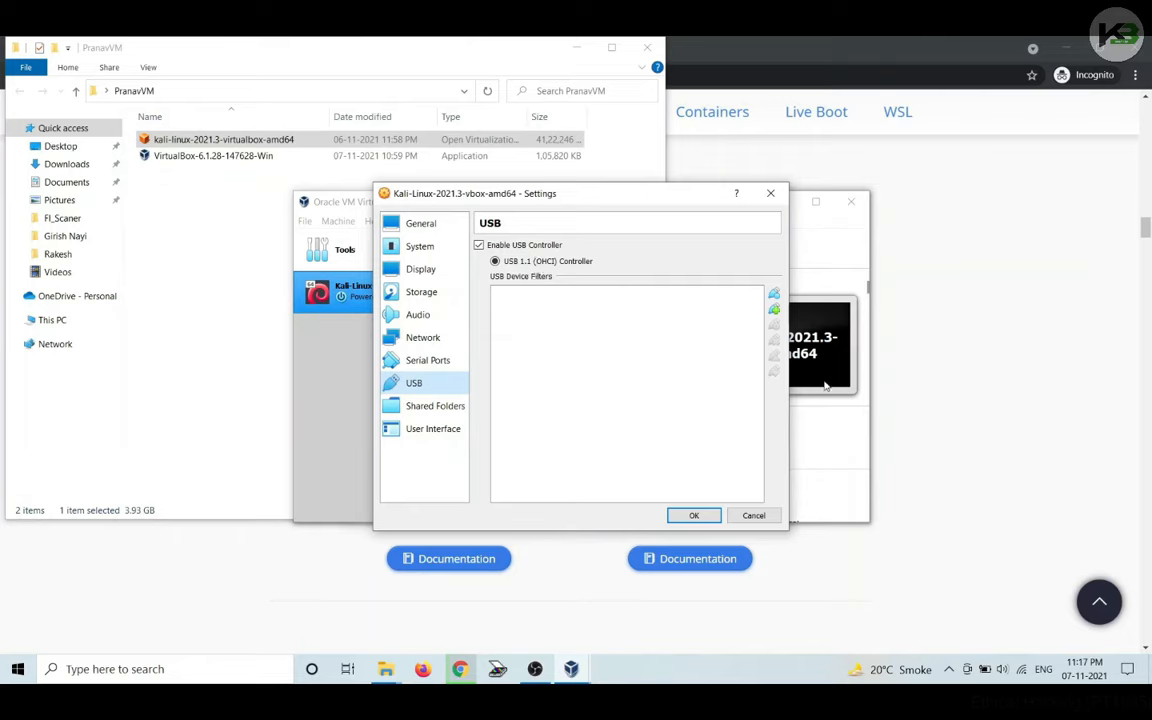
{"action": "left_click", "coordinate": [418, 408]}
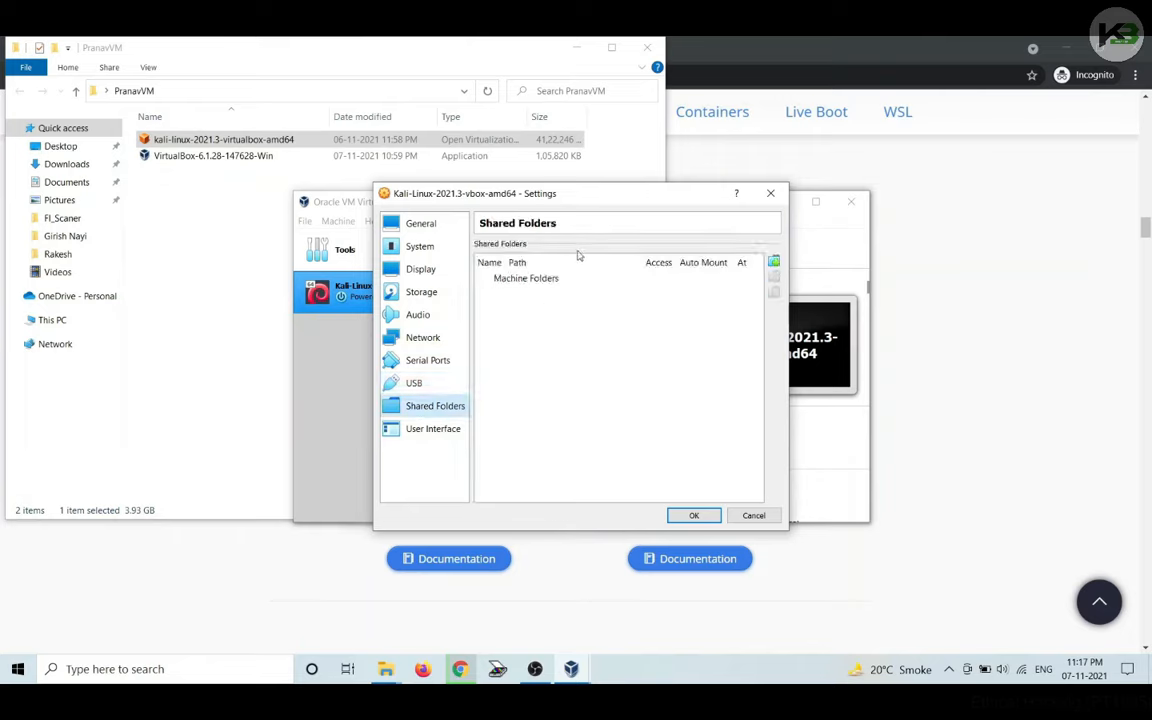
{"action": "left_click", "coordinate": [439, 432]}
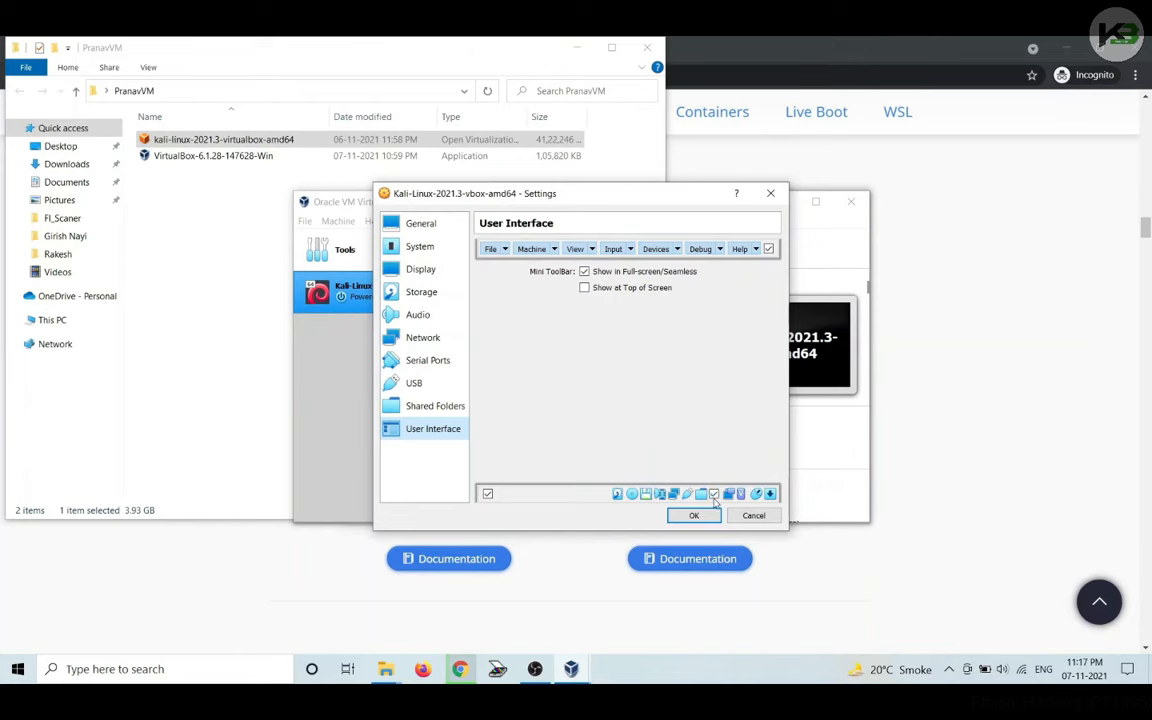
{"action": "left_click", "coordinate": [753, 516]}
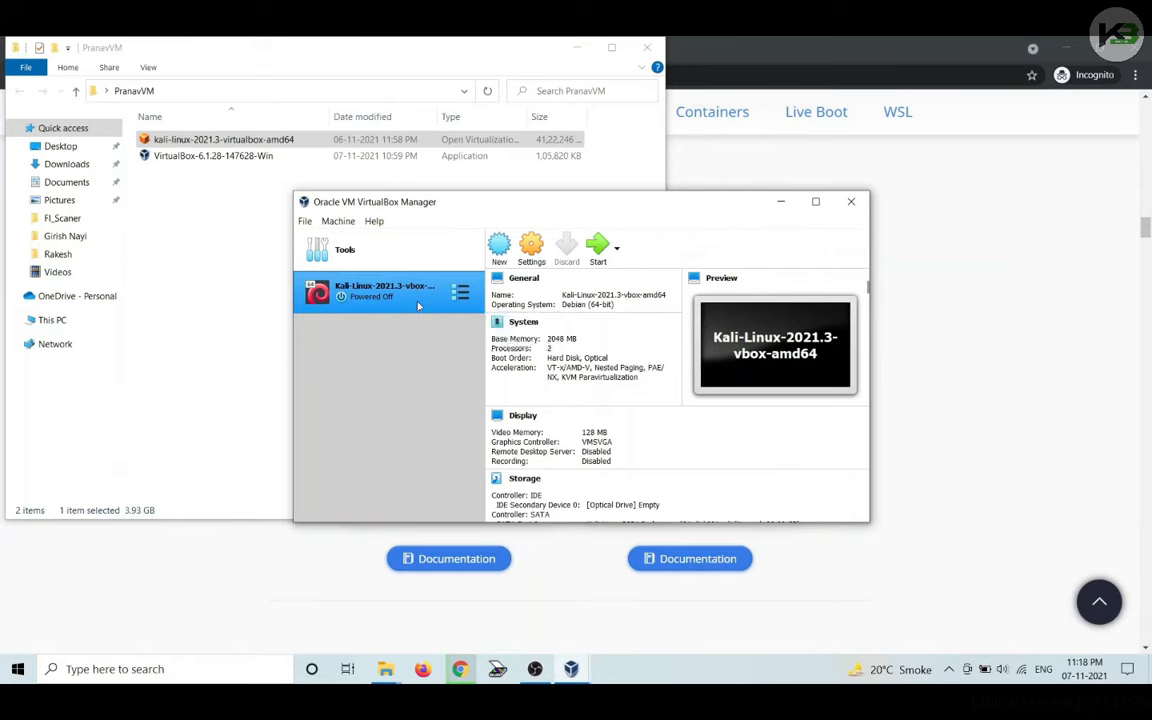
- Start the Kali Linux virtual machine, boot Kali GNU/Linux, move its window higher on the desktop and dismiss the notices
{"action": "left_click", "coordinate": [597, 246]}
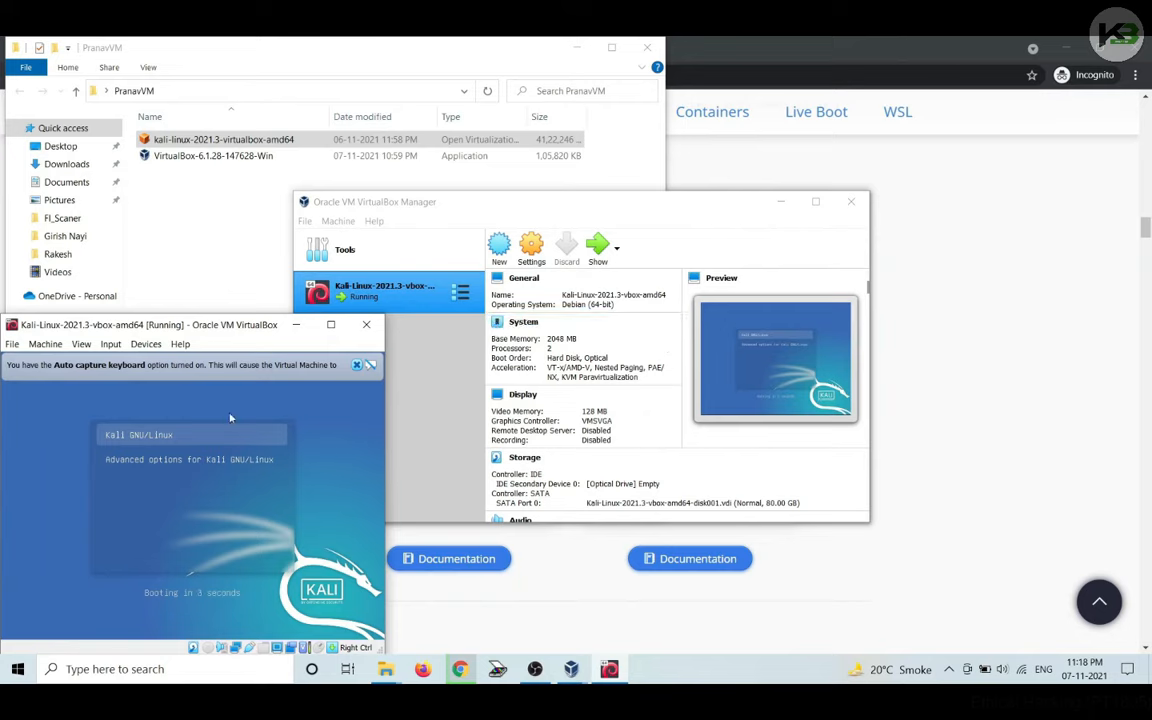
{"action": "key", "text": "Return"}
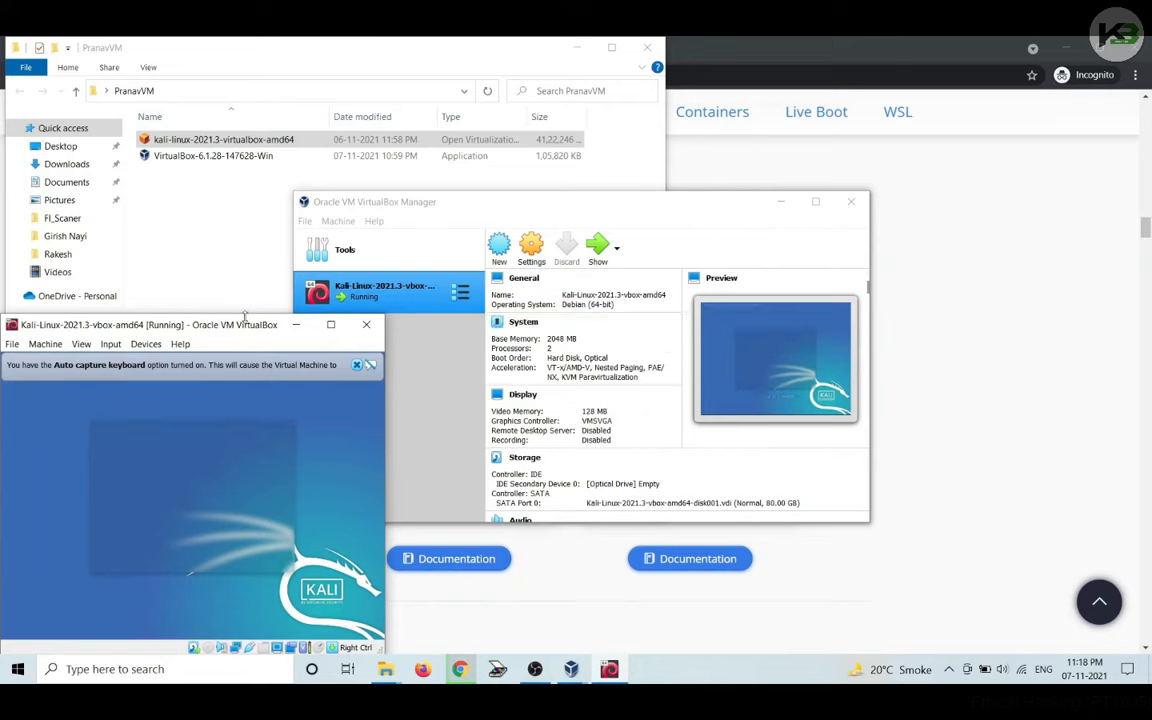
{"action": "left_click_drag", "start_coordinate": [233, 330], "coordinate": [588, 78]}
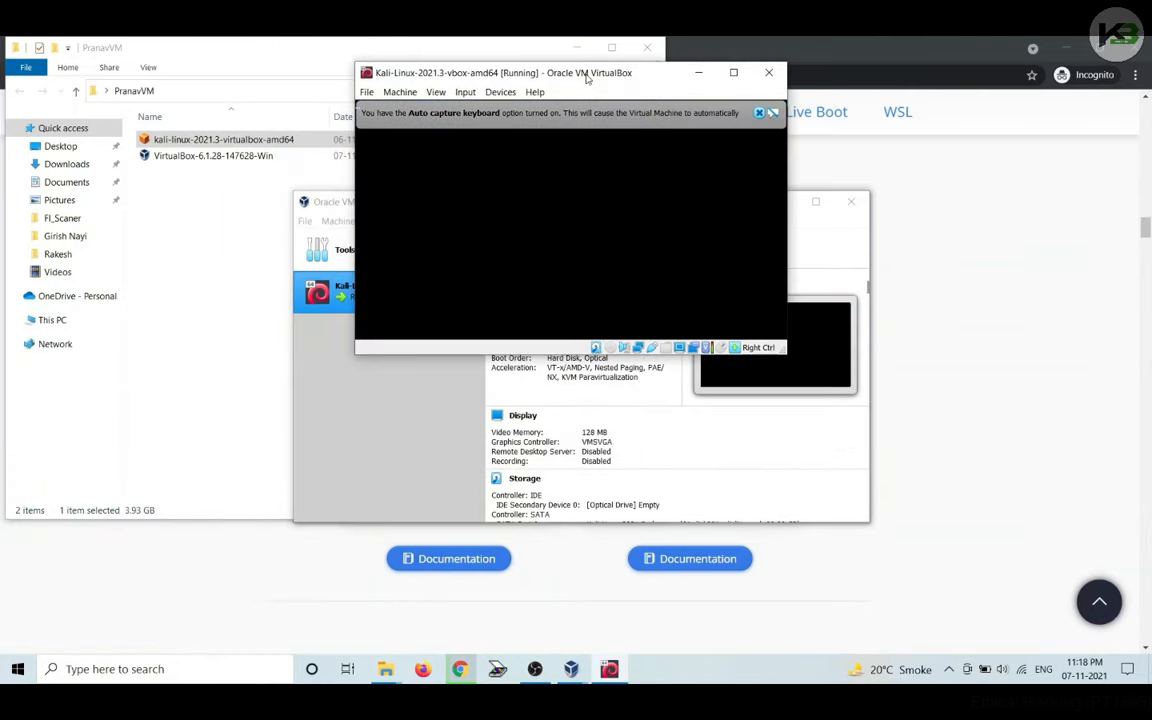
{"action": "left_click", "coordinate": [760, 113]}
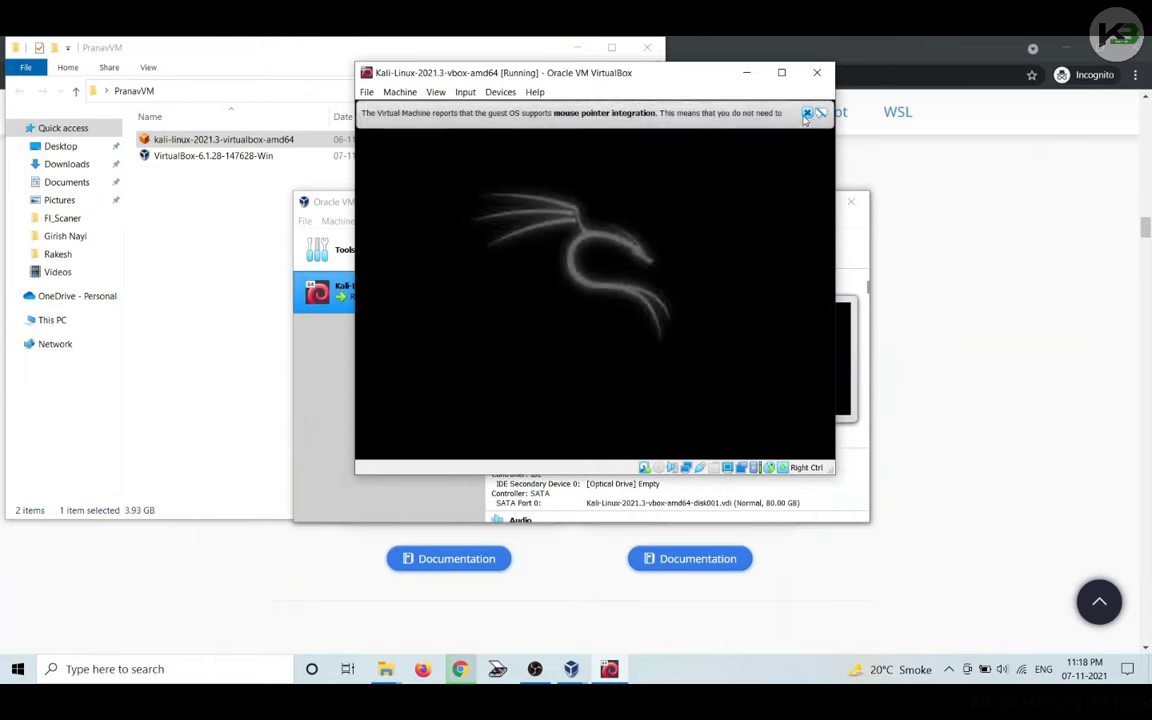
{"action": "left_click", "coordinate": [807, 113]}
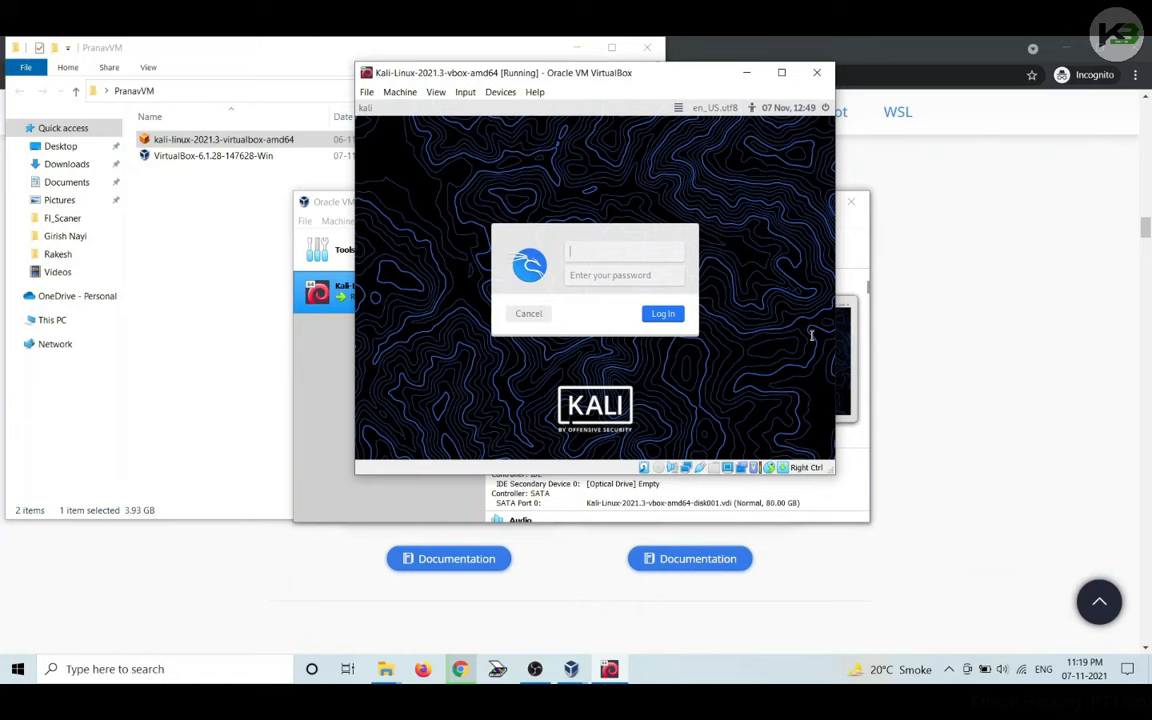
- Log in to the Kali desktop with the default username and the account password
{"action": "type", "text": "kali"}
{"action": "left_click", "coordinate": [634, 285]}
{"action": "type", "text": "kali"}
{"action": "key", "text": "Return"}
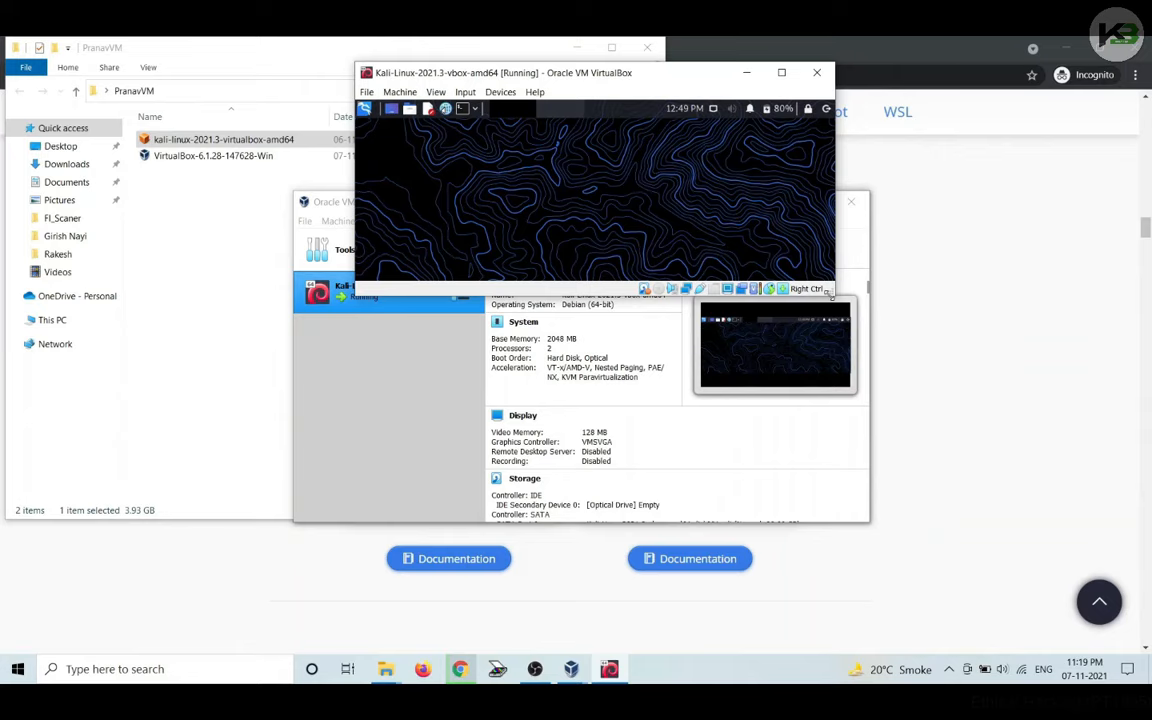
- Enlarge the Kali virtual machine window and move it toward the upper-left part of the Windows desktop
{"action": "left_click_drag", "start_coordinate": [828, 292], "coordinate": [1039, 567]}
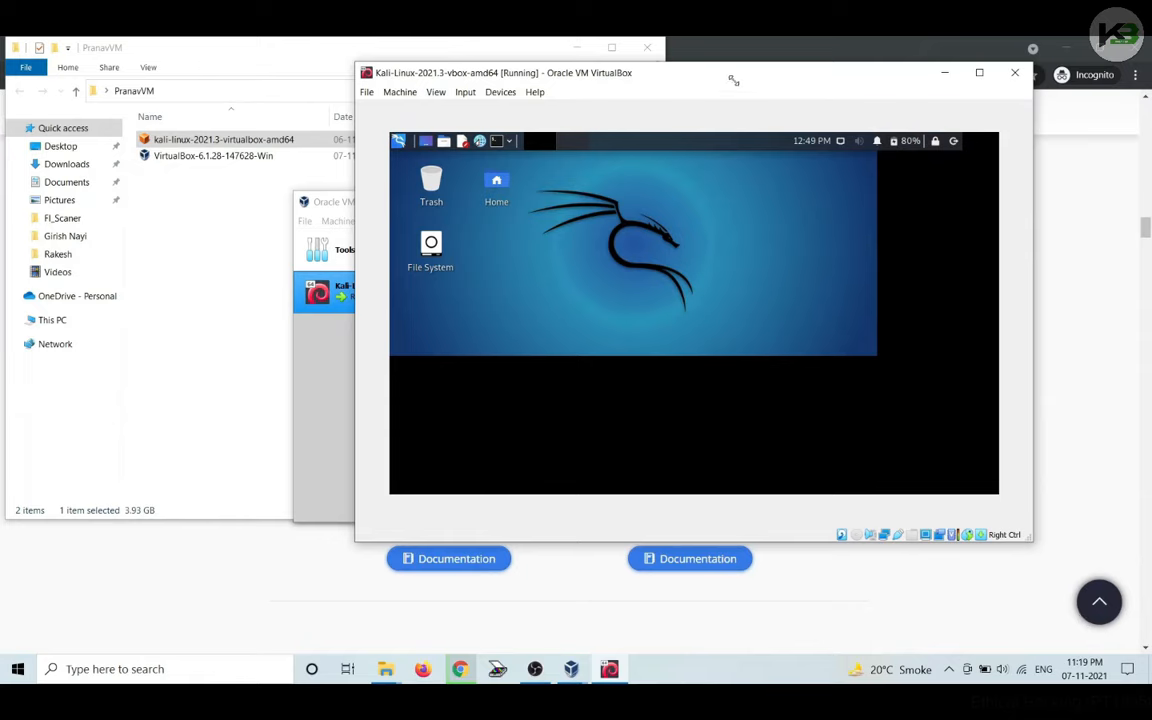
{"action": "left_click_drag", "start_coordinate": [724, 80], "coordinate": [419, 65]}
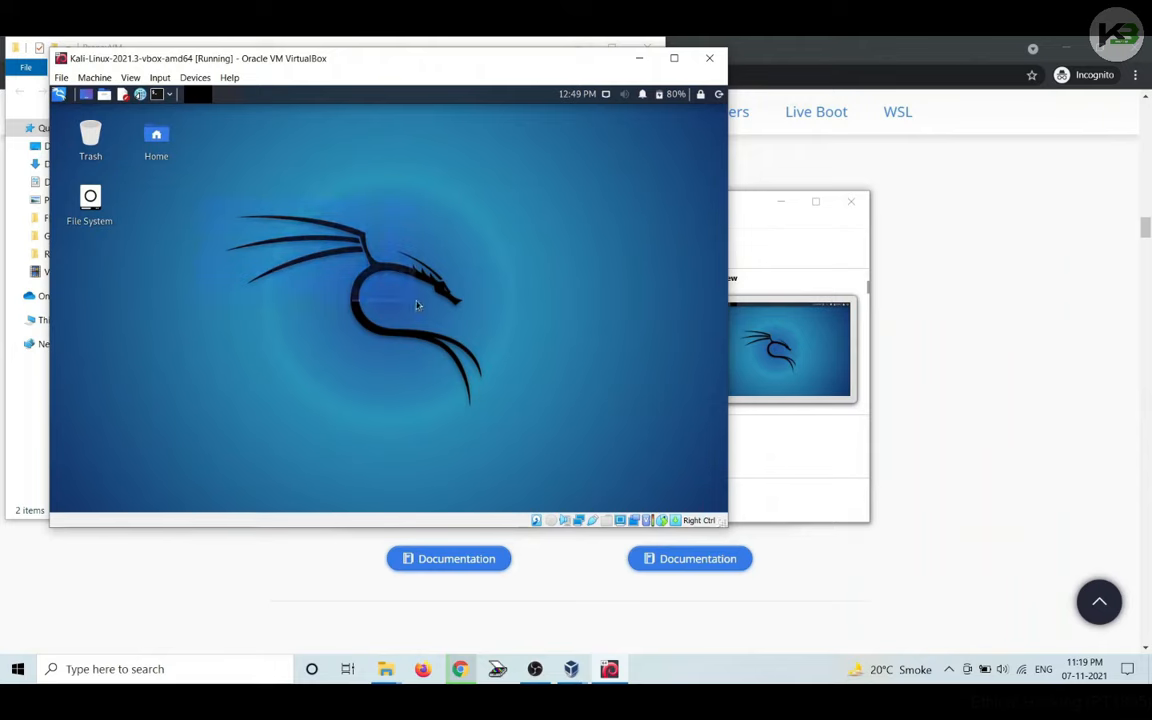
- Look through the Kali home folder and its Desktop folder, and close the file manager
{"action": "double_click", "coordinate": [156, 140]}
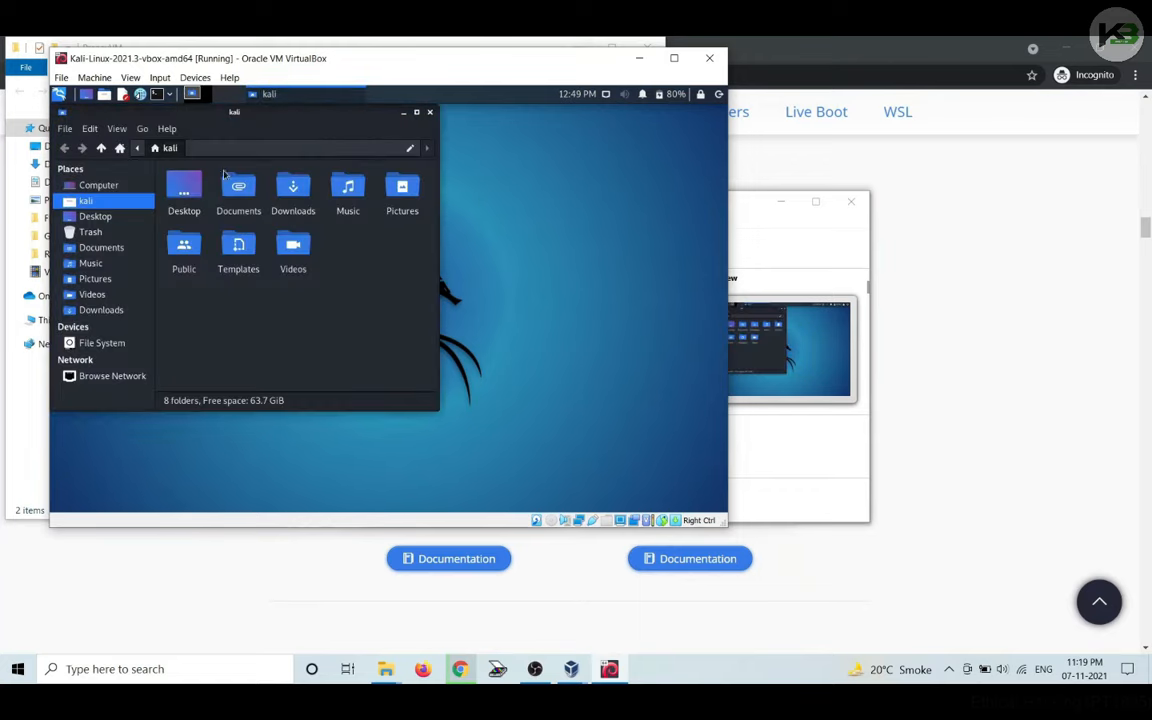
{"action": "double_click", "coordinate": [182, 175]}
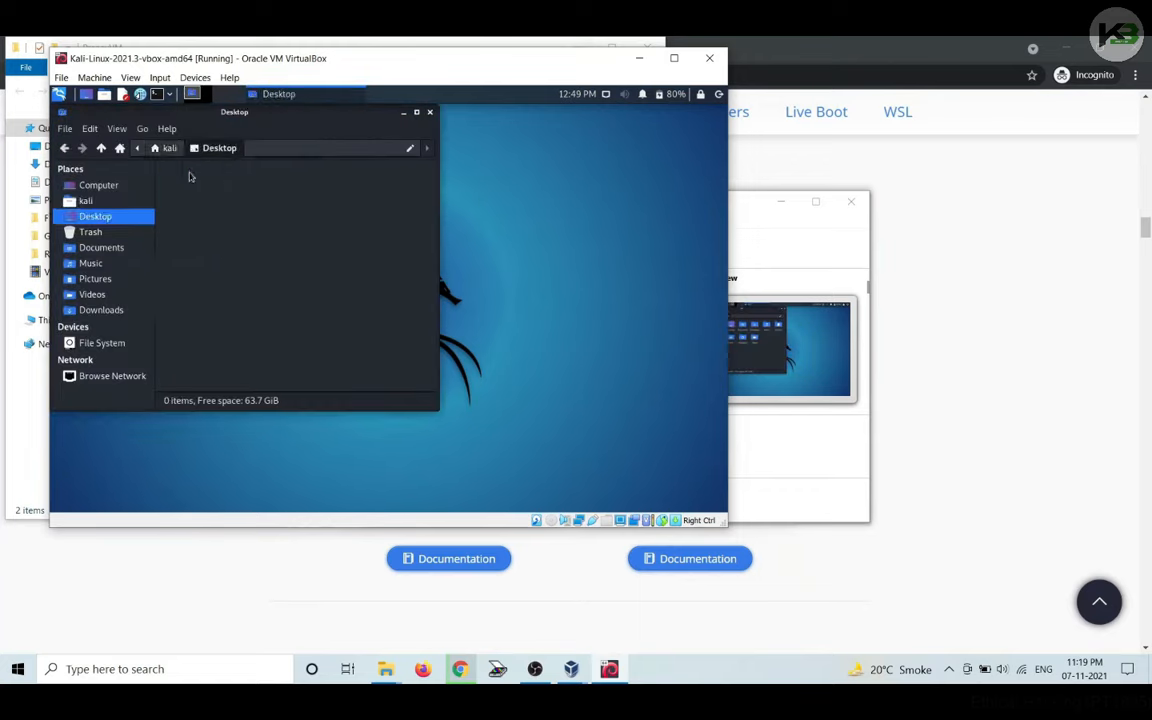
{"action": "left_click", "coordinate": [430, 112]}
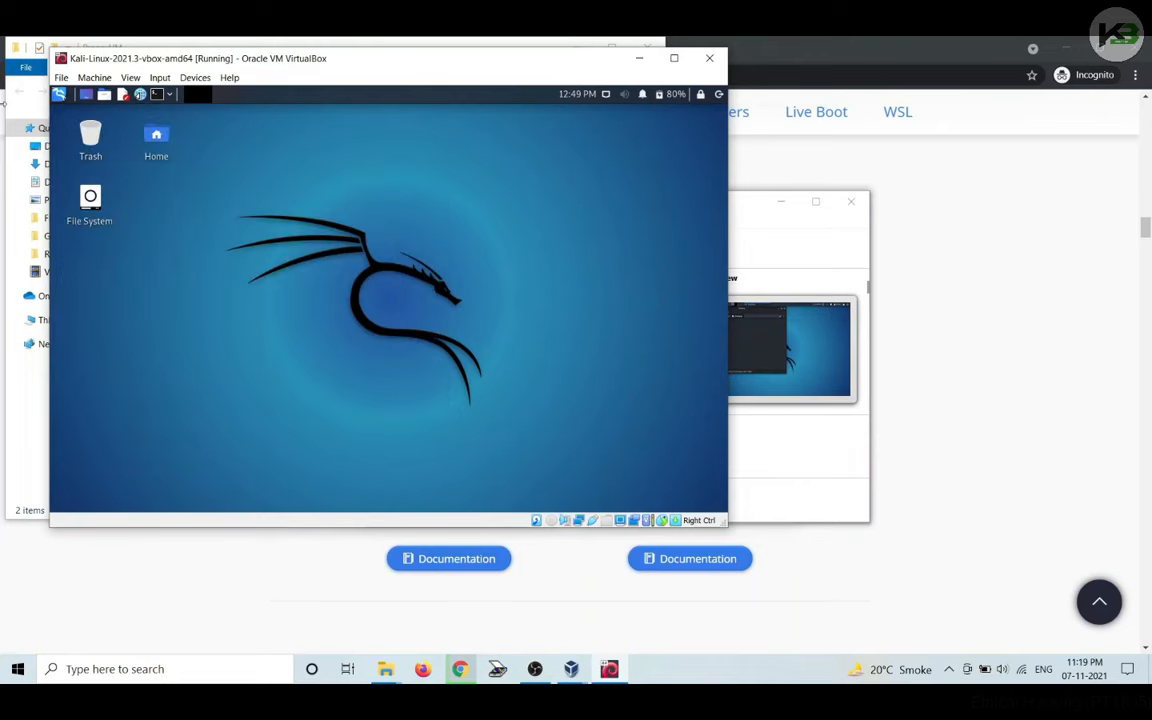
- Look through Kali's application categories, from Information Gathering and Vulnerability Analysis to Forensics and Reporting Tools, and close the list
{"action": "left_click", "coordinate": [60, 95]}
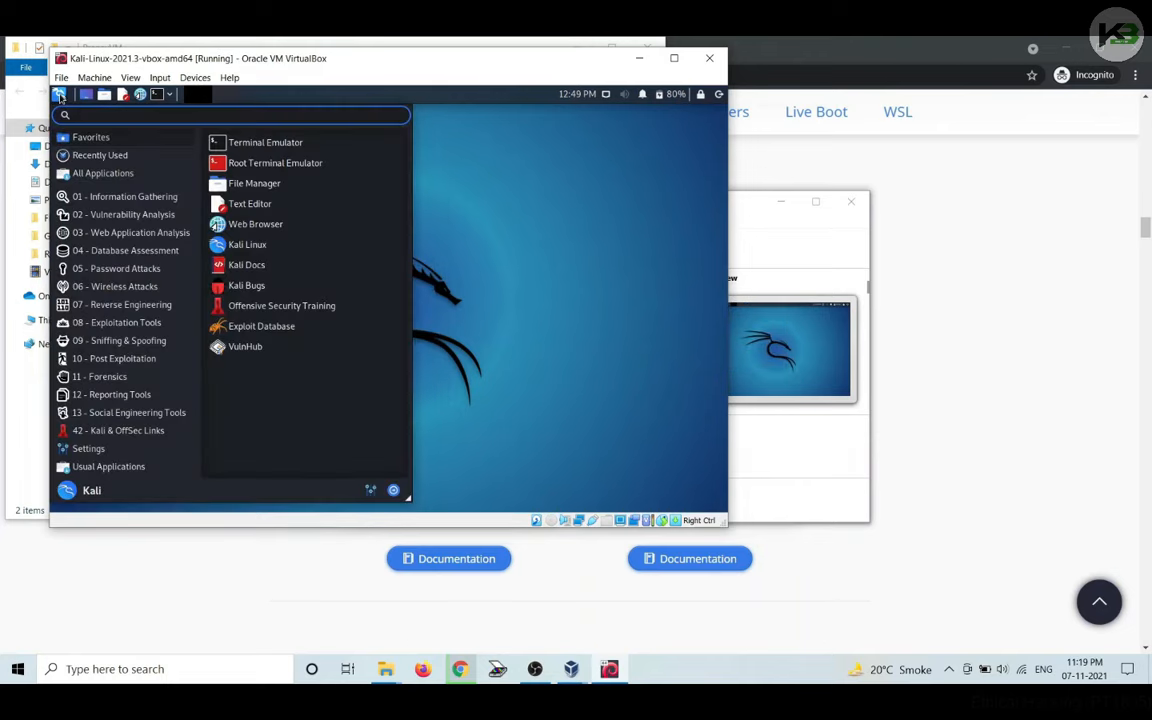
{"action": "left_click", "coordinate": [141, 212]}
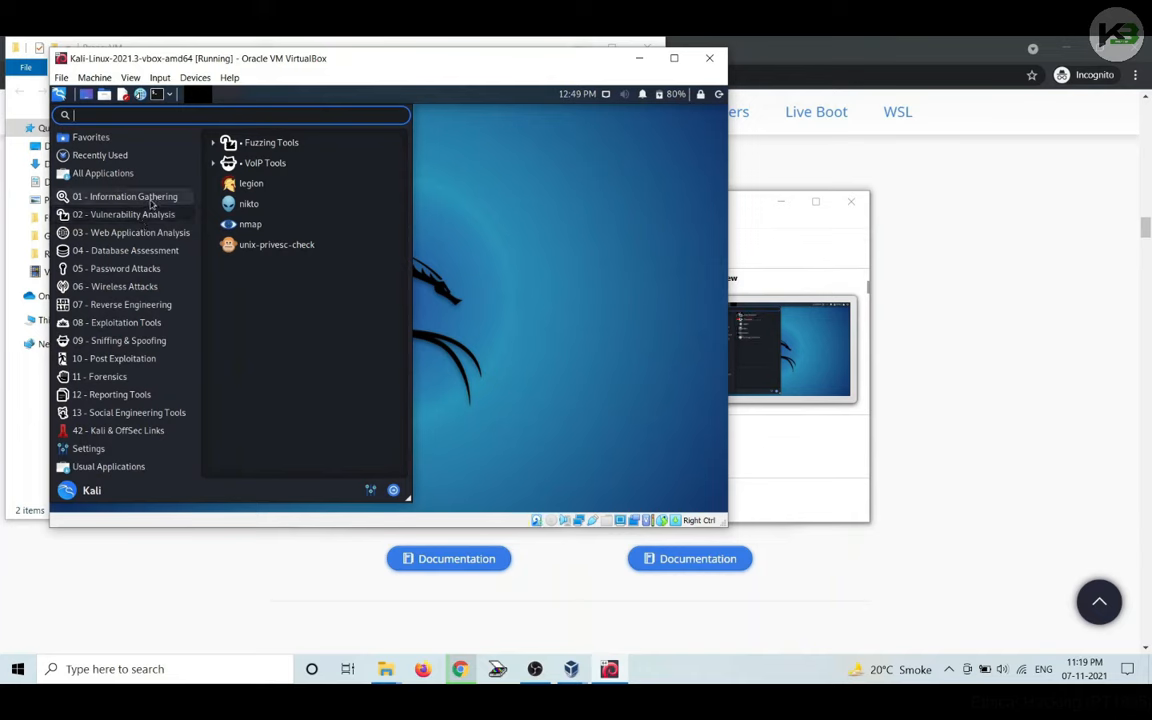
{"action": "left_click", "coordinate": [151, 200]}
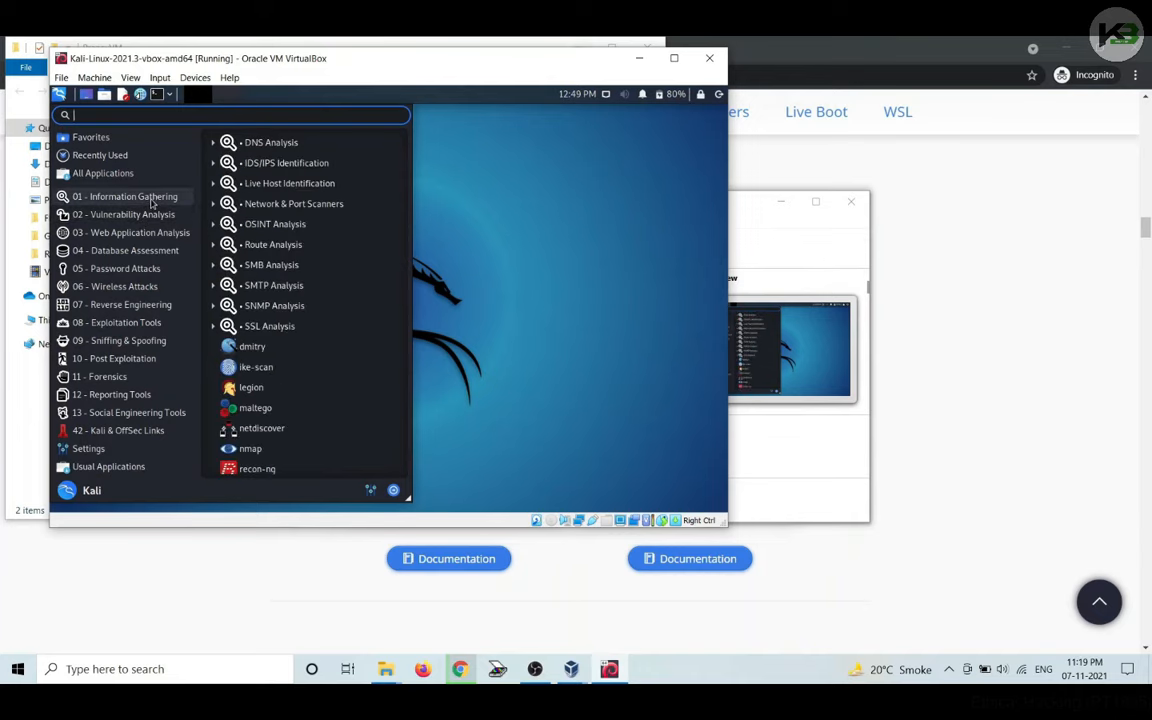
{"action": "scroll", "coordinate": [328, 306], "scroll_direction": "down", "scroll_amount": 1}
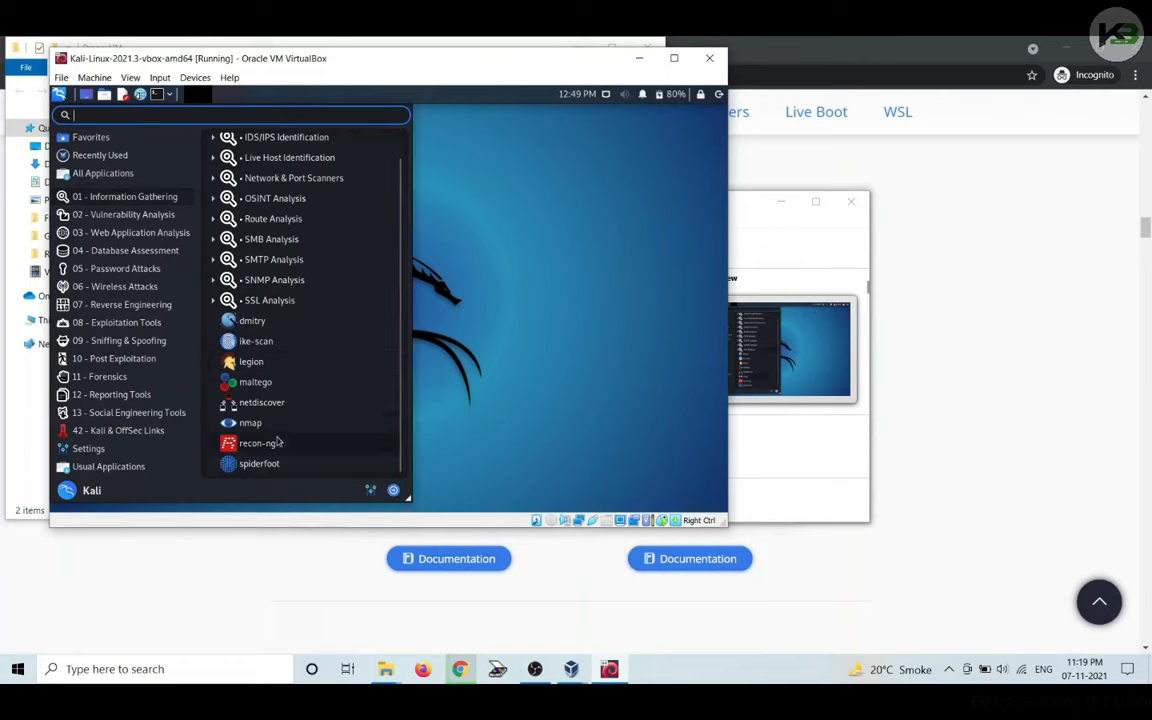
{"action": "left_click", "coordinate": [132, 217]}
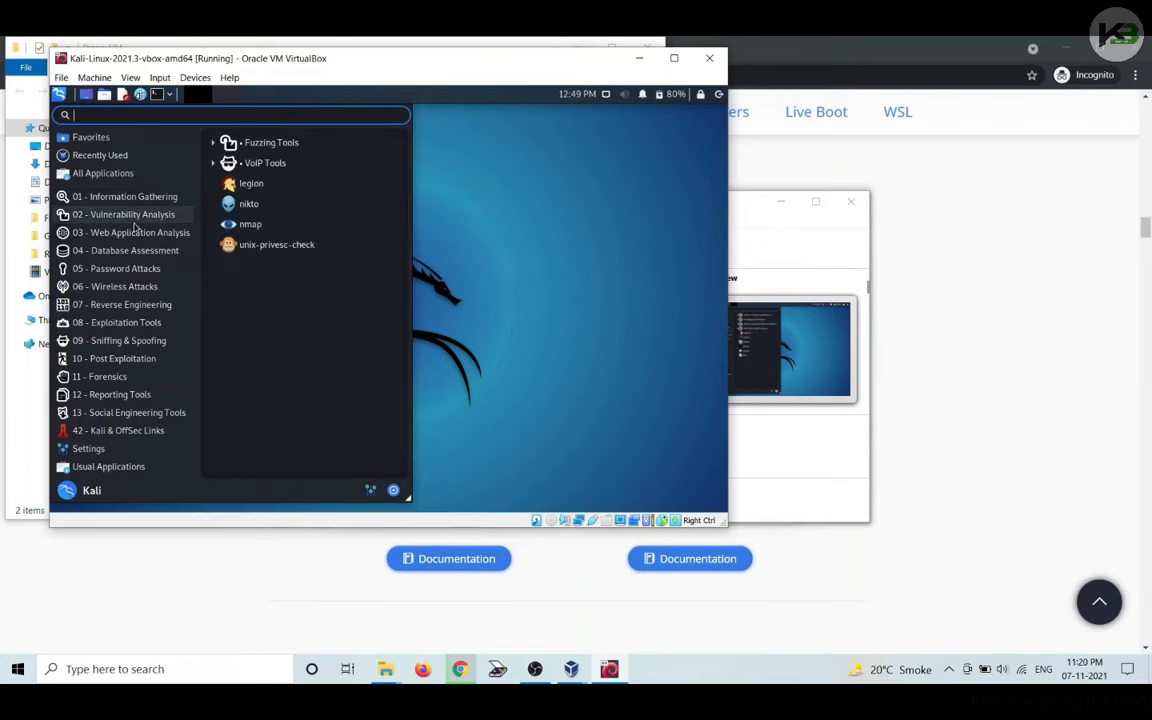
{"action": "left_click", "coordinate": [139, 252]}
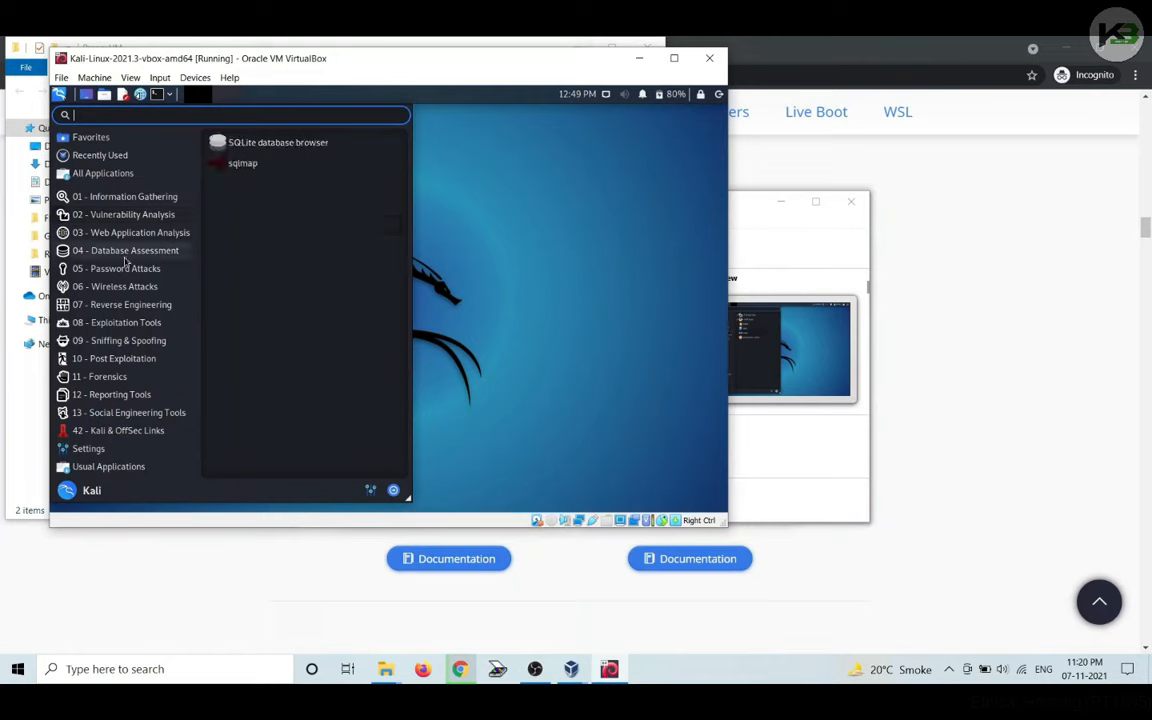
{"action": "left_click", "coordinate": [127, 306]}
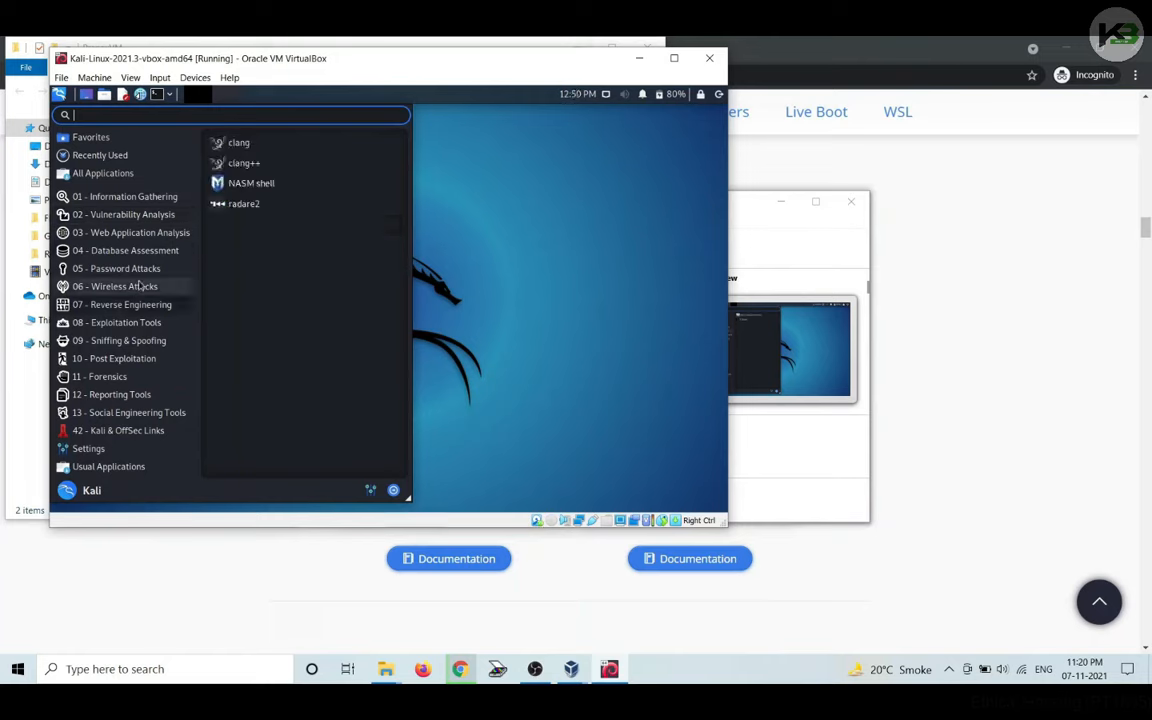
{"action": "left_click", "coordinate": [135, 286]}
{"action": "left_click", "coordinate": [140, 322]}
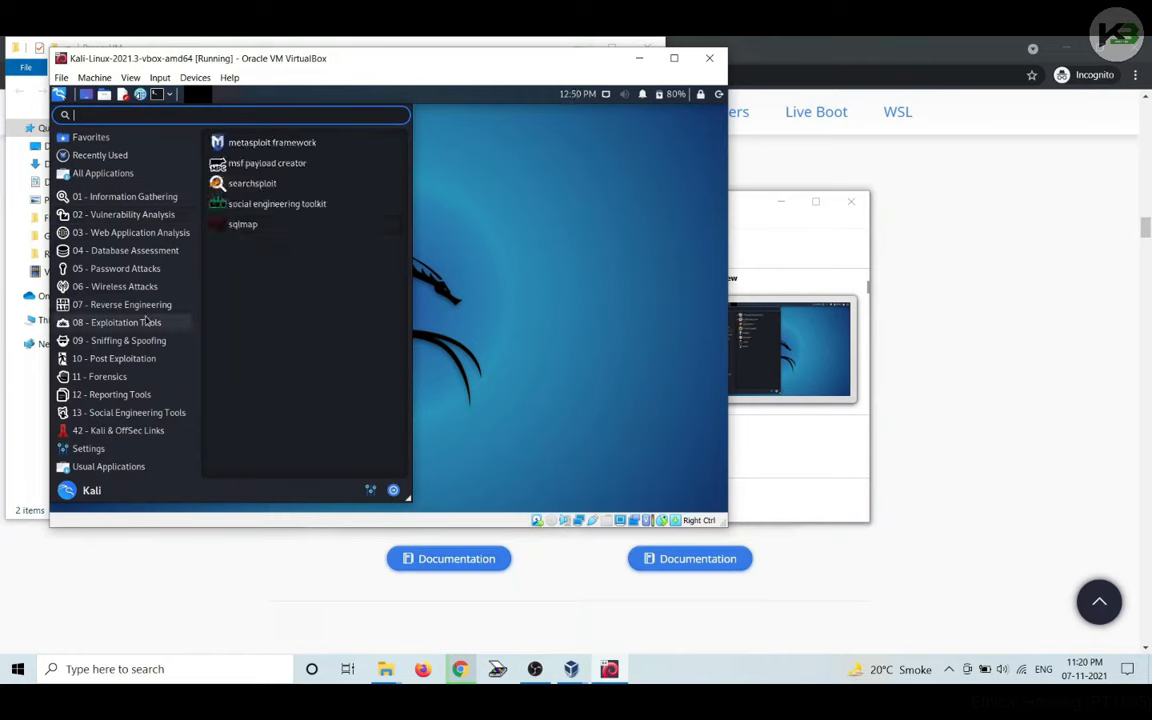
{"action": "left_click", "coordinate": [157, 308]}
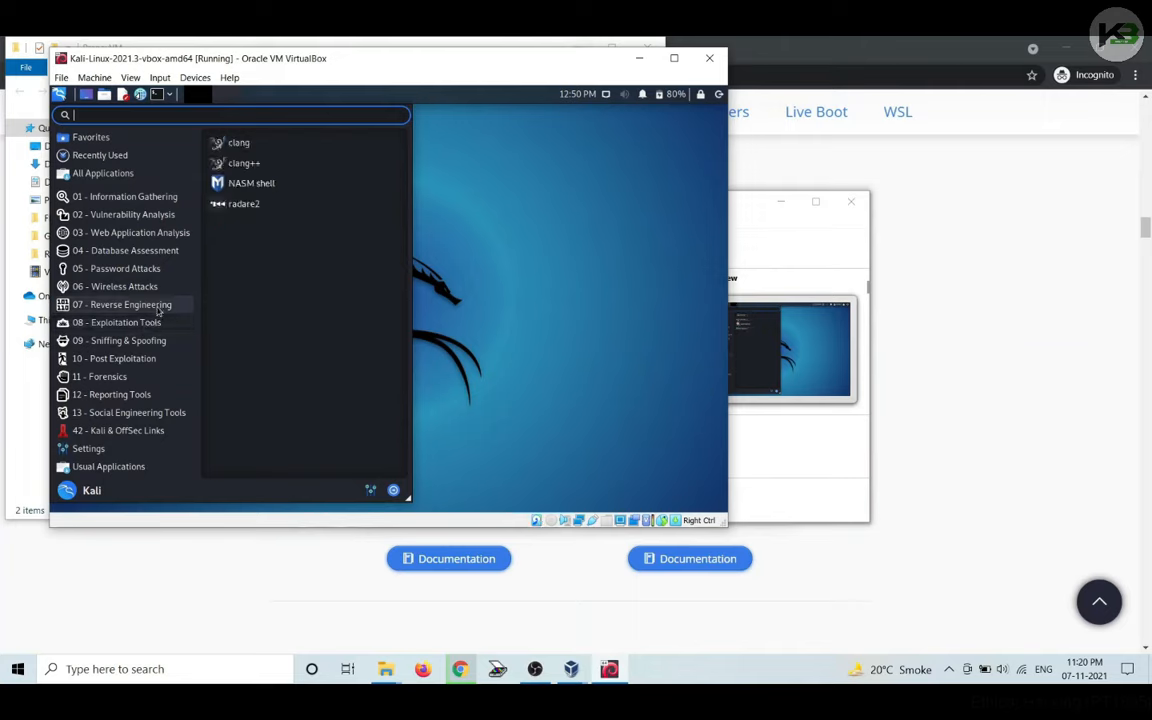
{"action": "left_click", "coordinate": [154, 324]}
{"action": "left_click", "coordinate": [150, 360]}
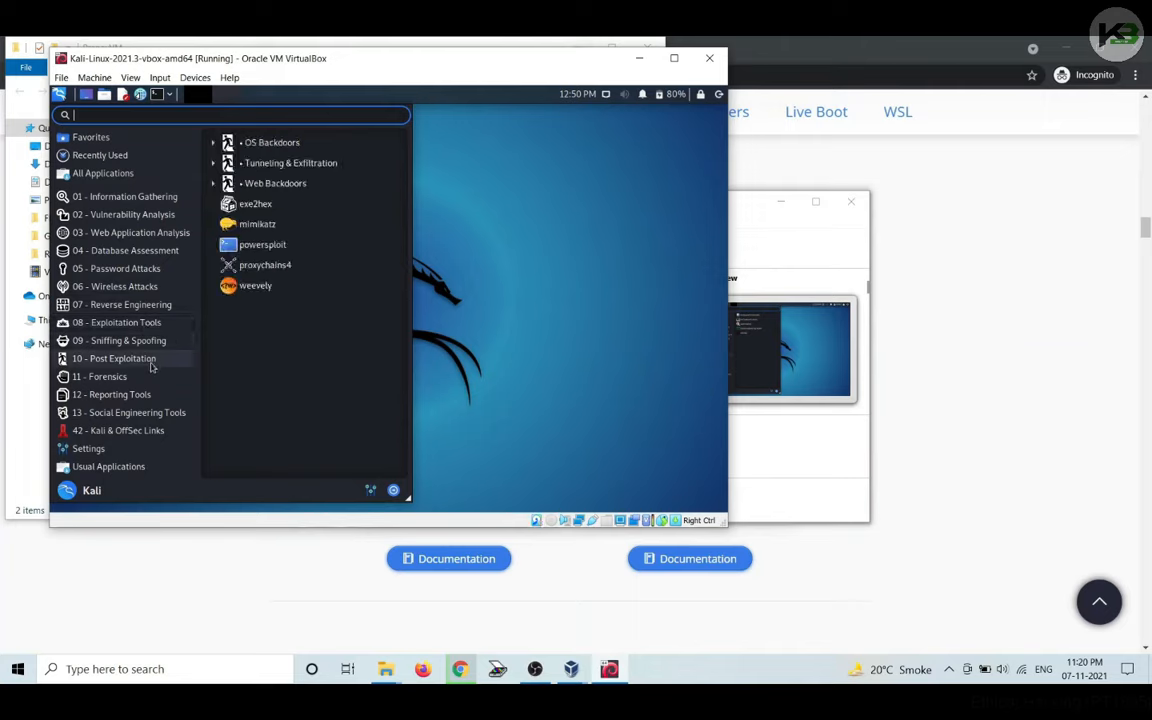
{"action": "left_click", "coordinate": [148, 377]}
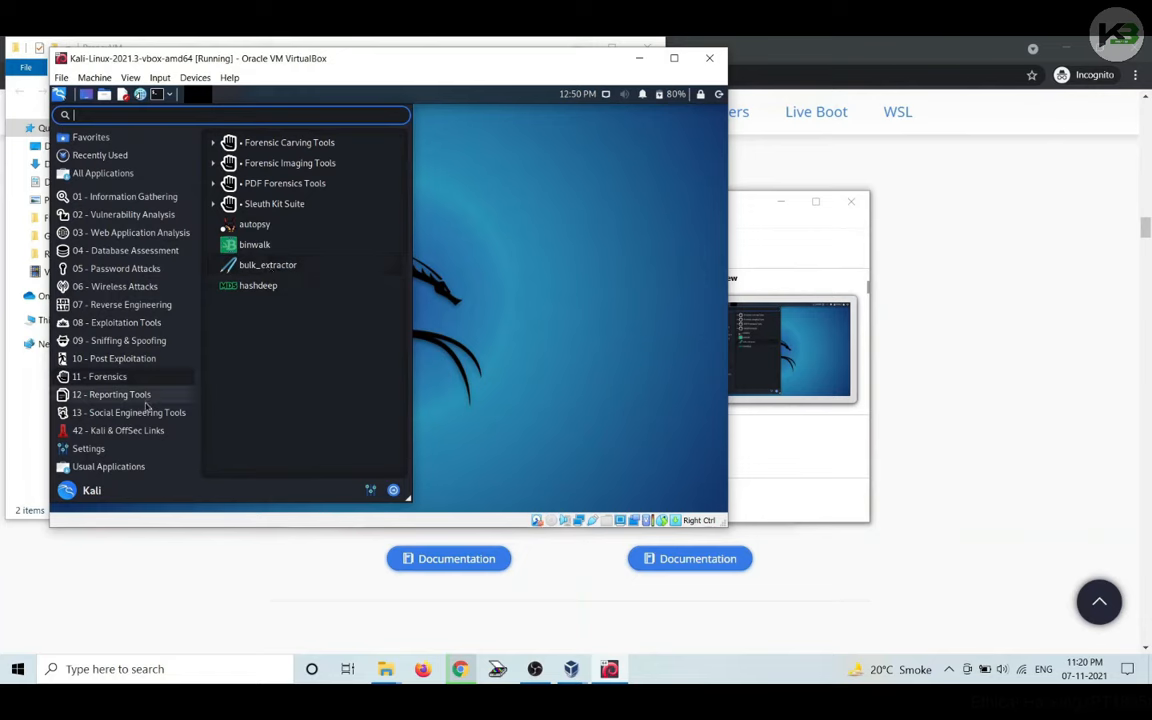
{"action": "left_click", "coordinate": [146, 398]}
{"action": "left_click", "coordinate": [518, 283]}
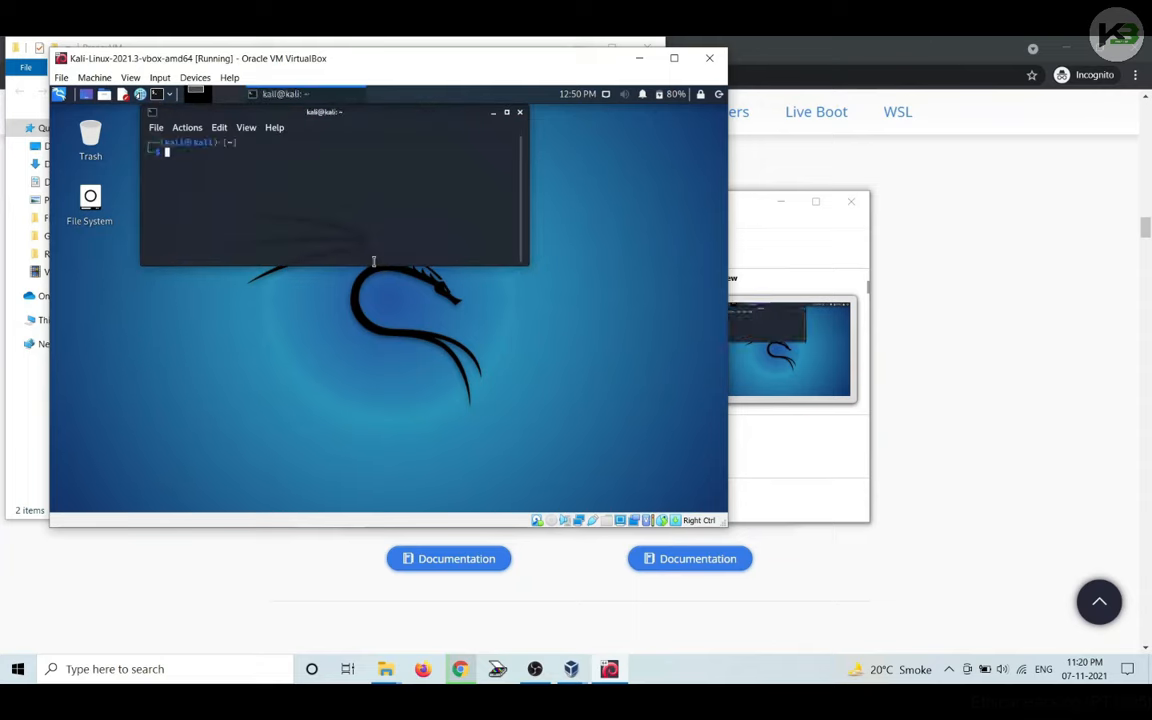
- Run pwd in a Kali terminal to print the working directory, and close the terminal
{"action": "type", "text": "pwd"}
{"action": "key", "text": "Return"}
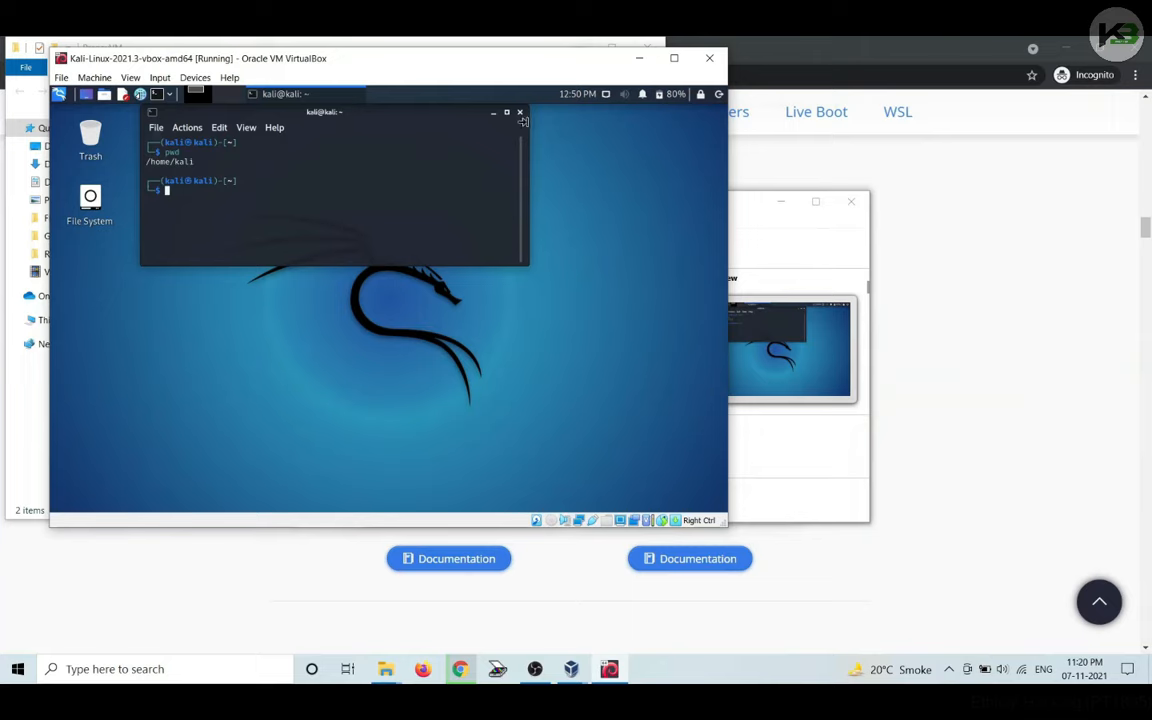
- Disconnect Kali's wired Ethernet network and reconnect it through Wired connection 1
{"action": "left_click", "coordinate": [606, 94]}
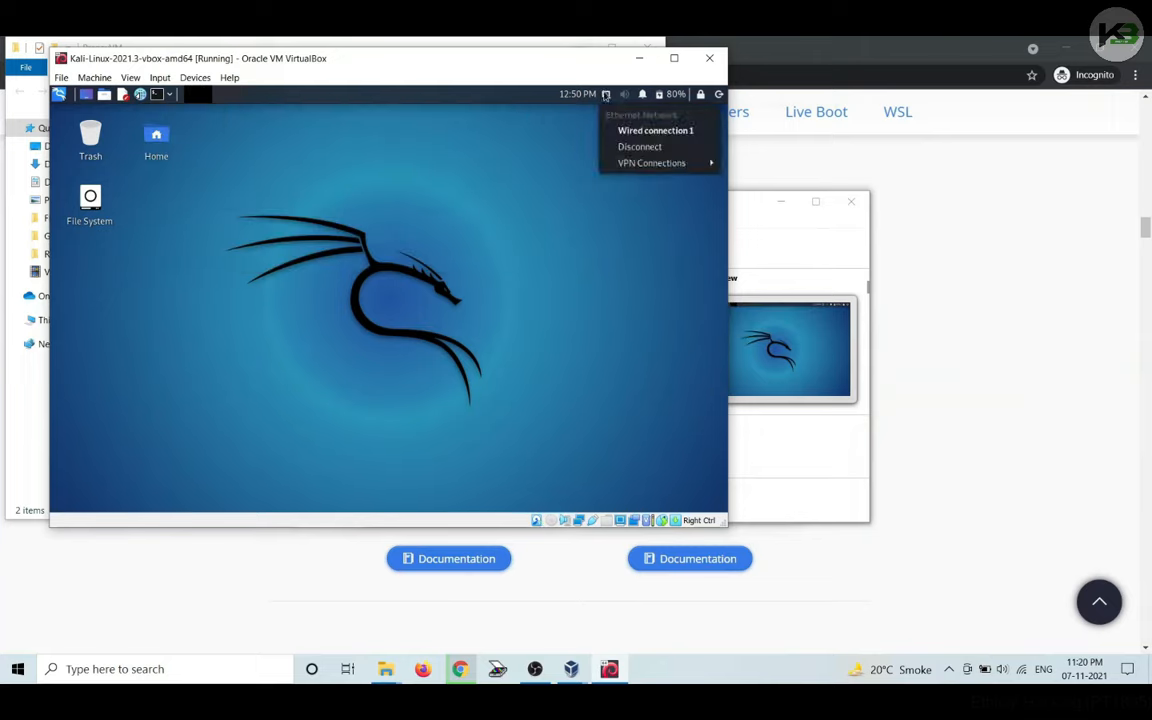
{"action": "left_click", "coordinate": [619, 148]}
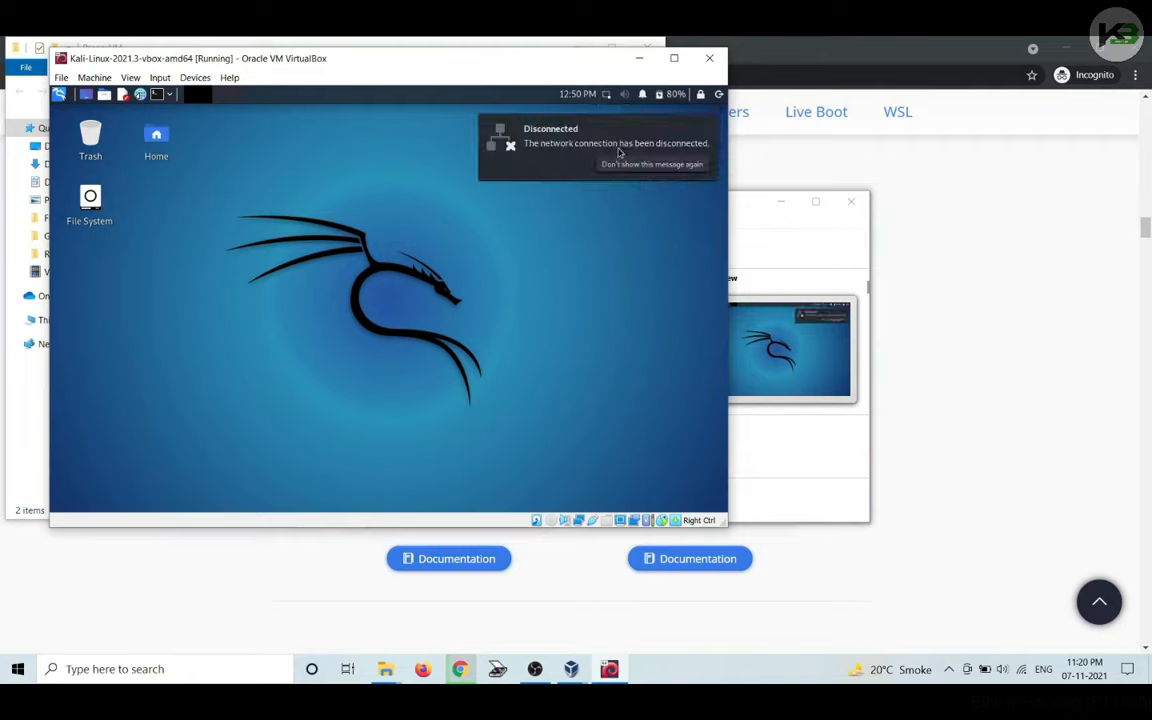
{"action": "left_click", "coordinate": [604, 94]}
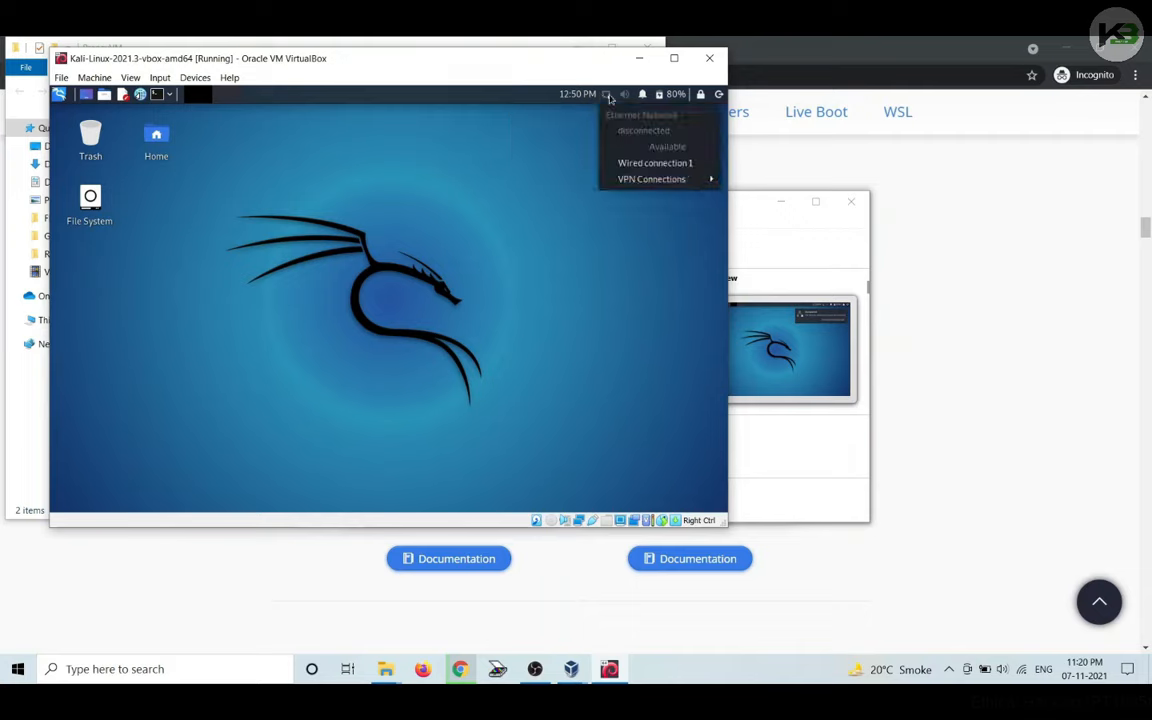
{"action": "left_click", "coordinate": [626, 162]}
- Check Kali's sound and battery indicators, and bring up the log-out and shut-down options
{"action": "left_click", "coordinate": [624, 94]}
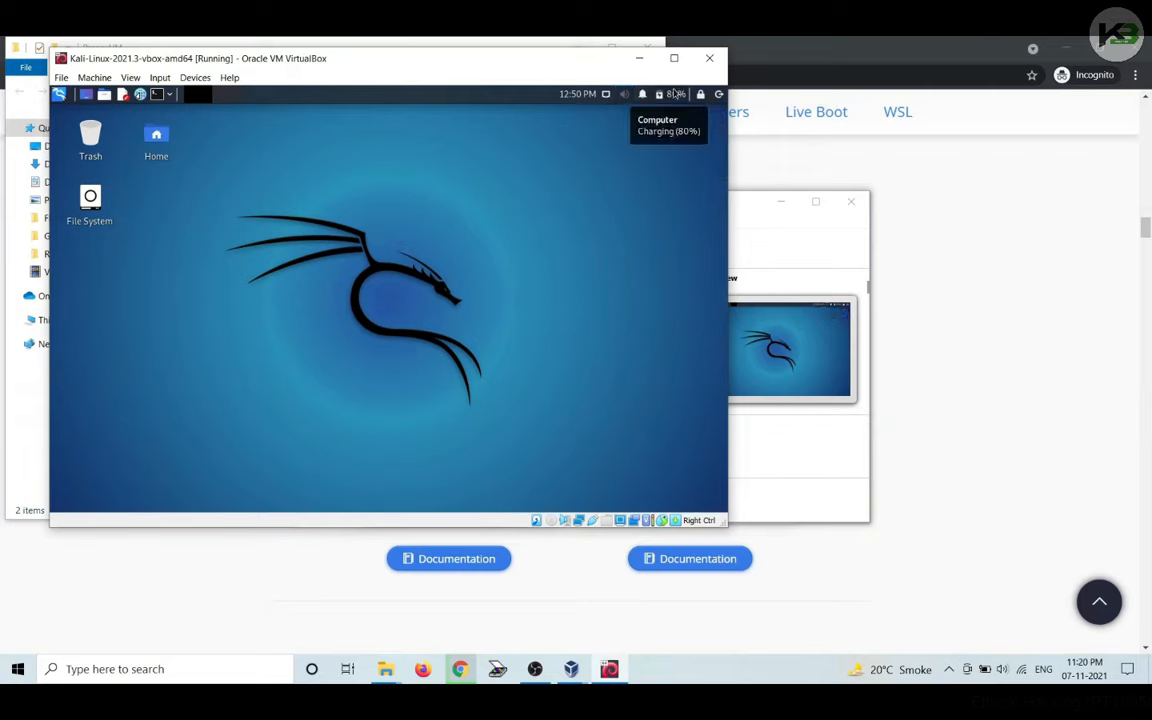
{"action": "left_click", "coordinate": [676, 94]}
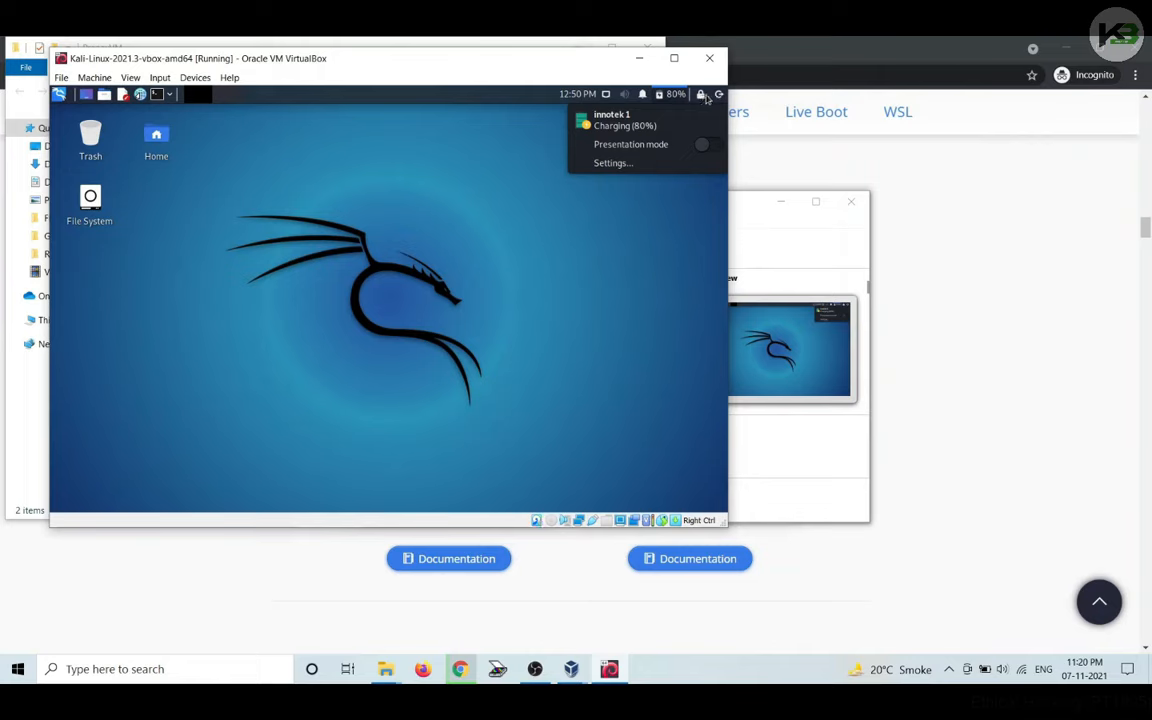
{"action": "left_click", "coordinate": [719, 94]}
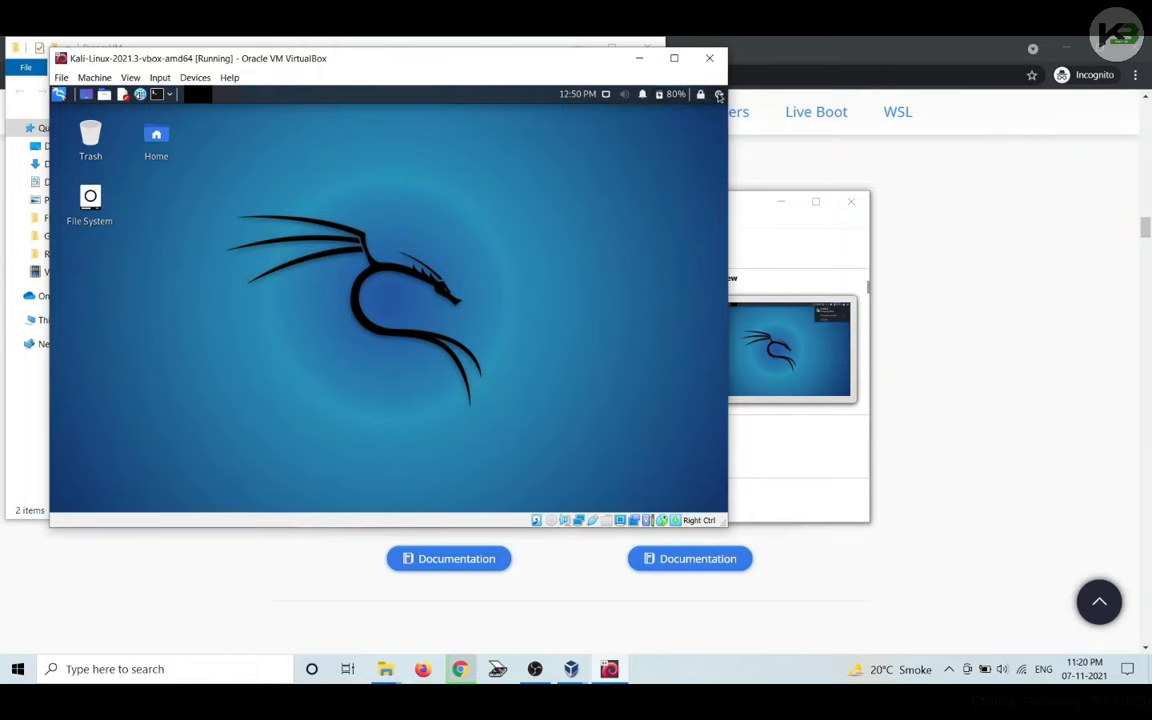
{"action": "left_click", "coordinate": [719, 94]}
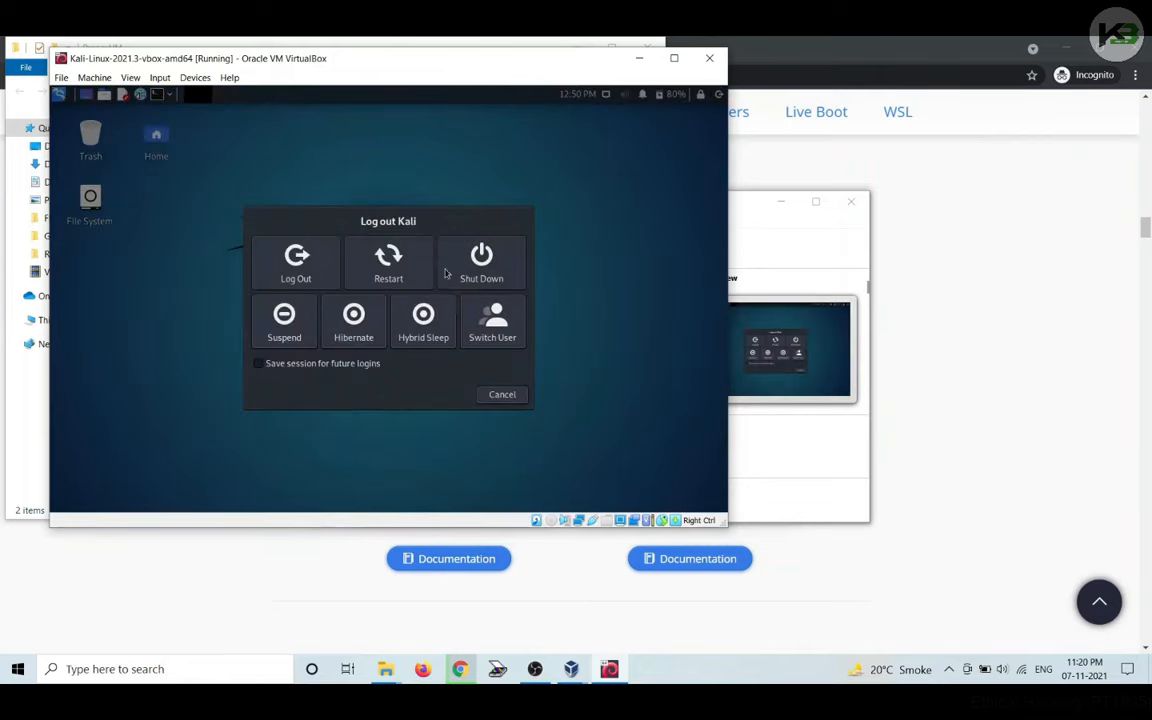